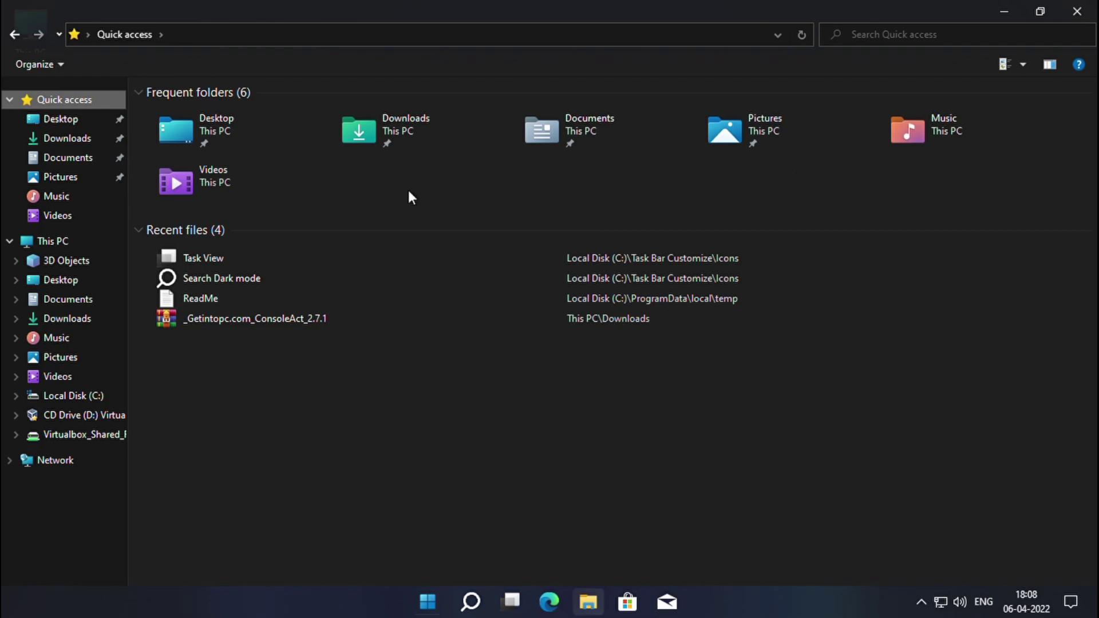
View the folders and drives of This PC in File Explorer, and close the window.
left_click(78, 248)
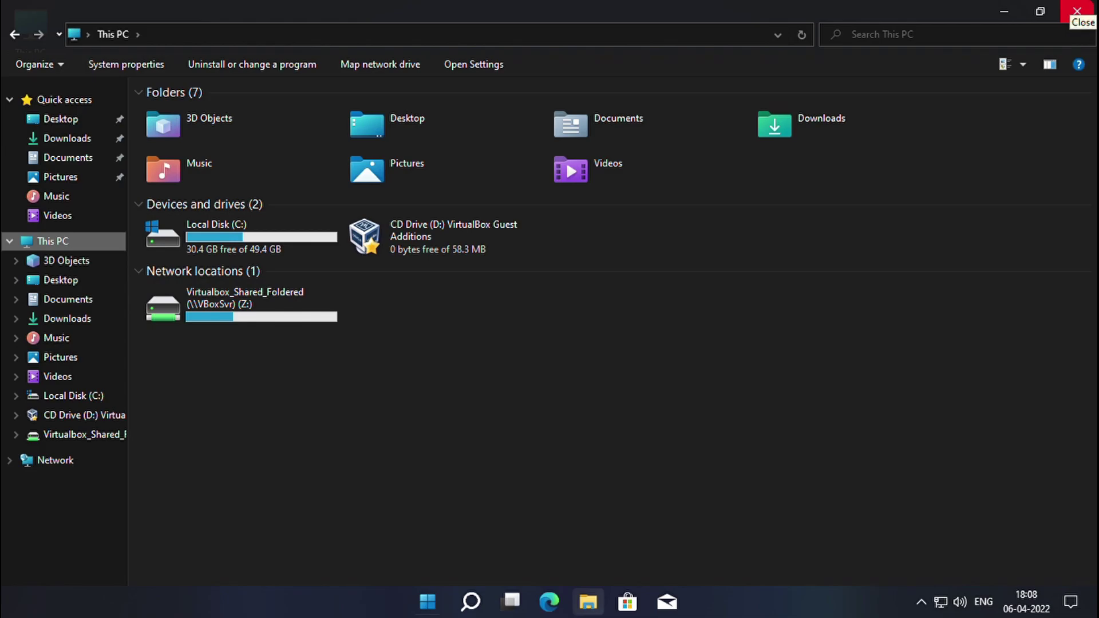
left_click(1079, 13)
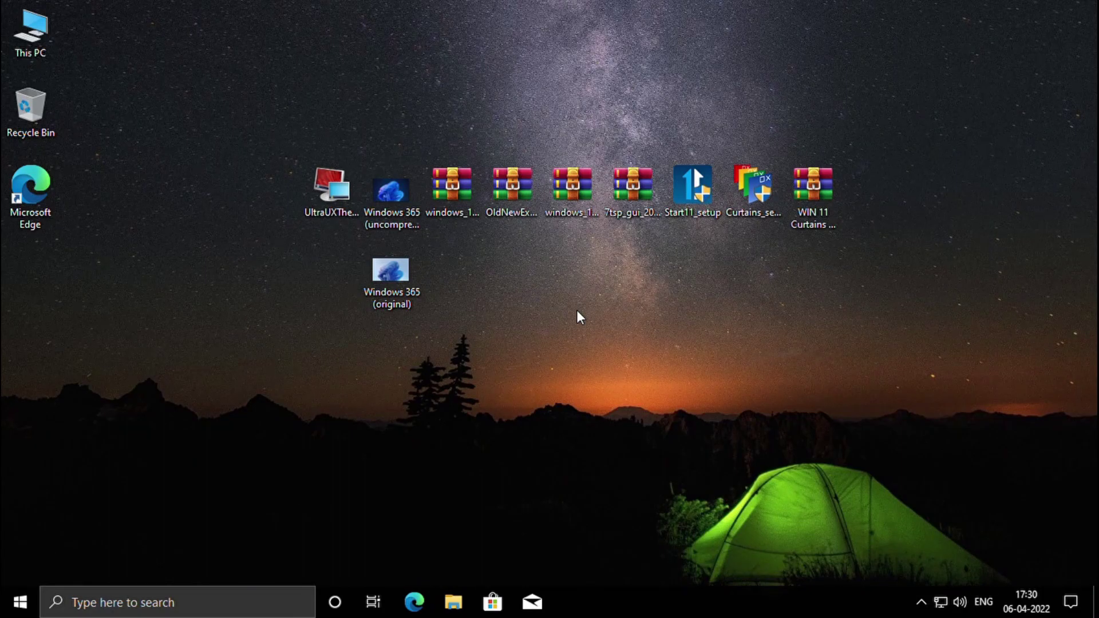
Run the UltraUXThemePatcher_4.3.2 installer from the desktop with administrator permission and accept its license terms.
left_click(327, 194)
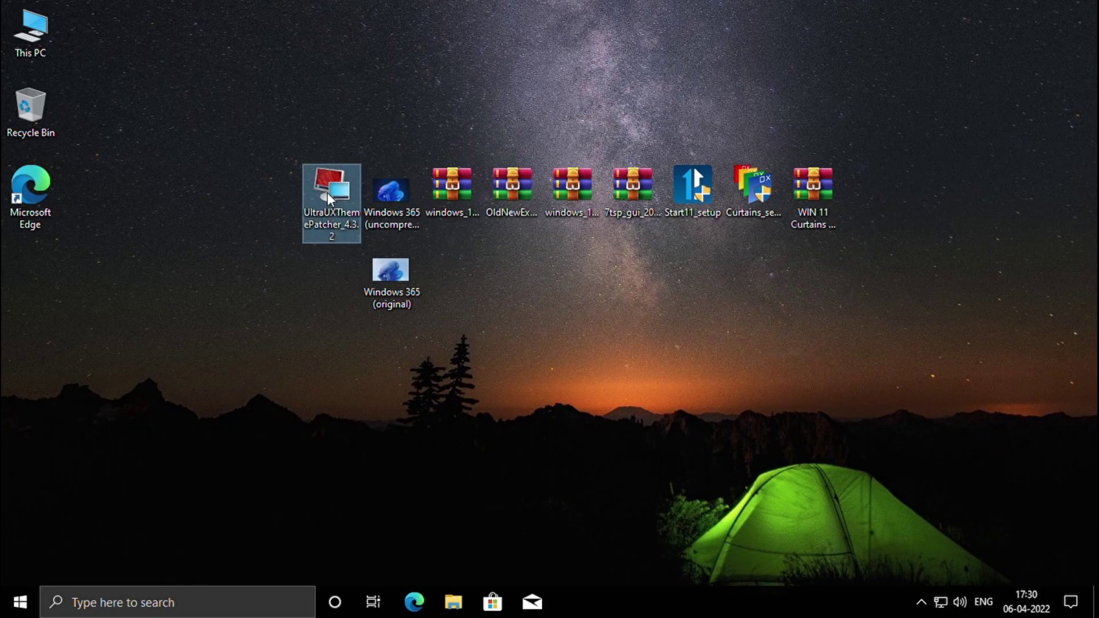
double_click(327, 199)
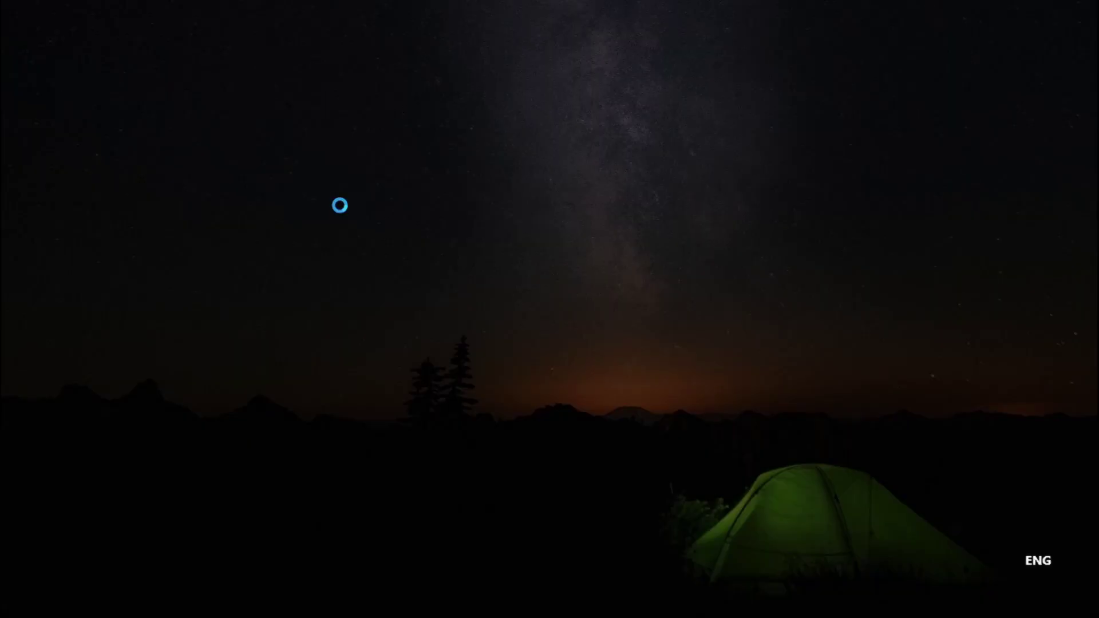
left_click(453, 415)
left_click(625, 428)
left_click(512, 394)
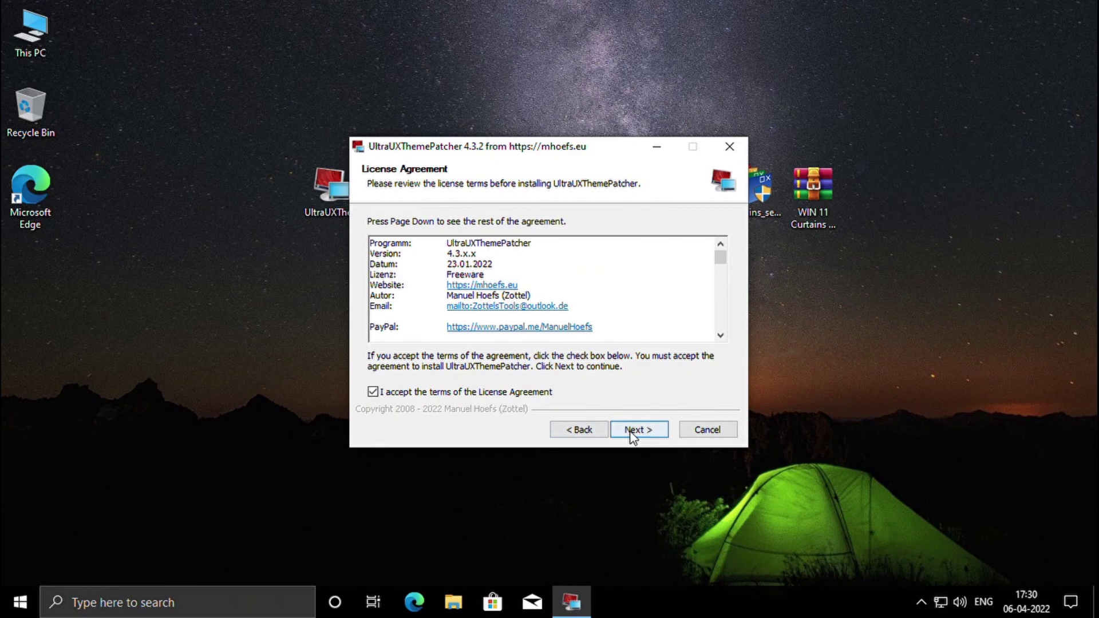
Install UltraUXThemePatcher 4.3.2 by going through the remaining setup pages and finishing the wizard.
left_click(635, 430)
left_click(632, 430)
left_click(632, 433)
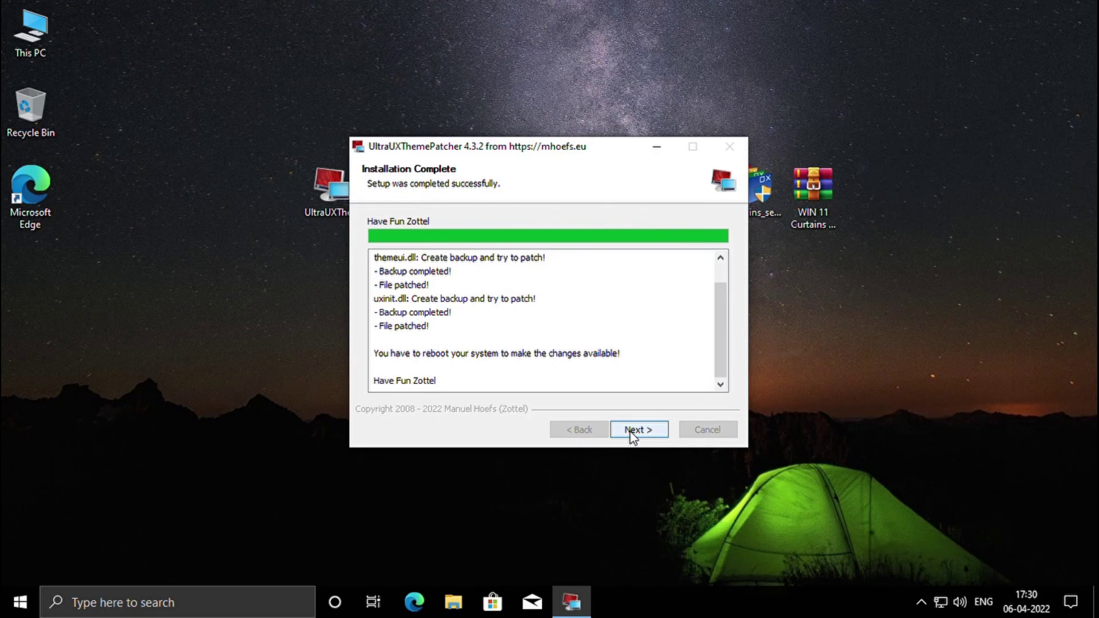
left_click(633, 434)
left_click(635, 433)
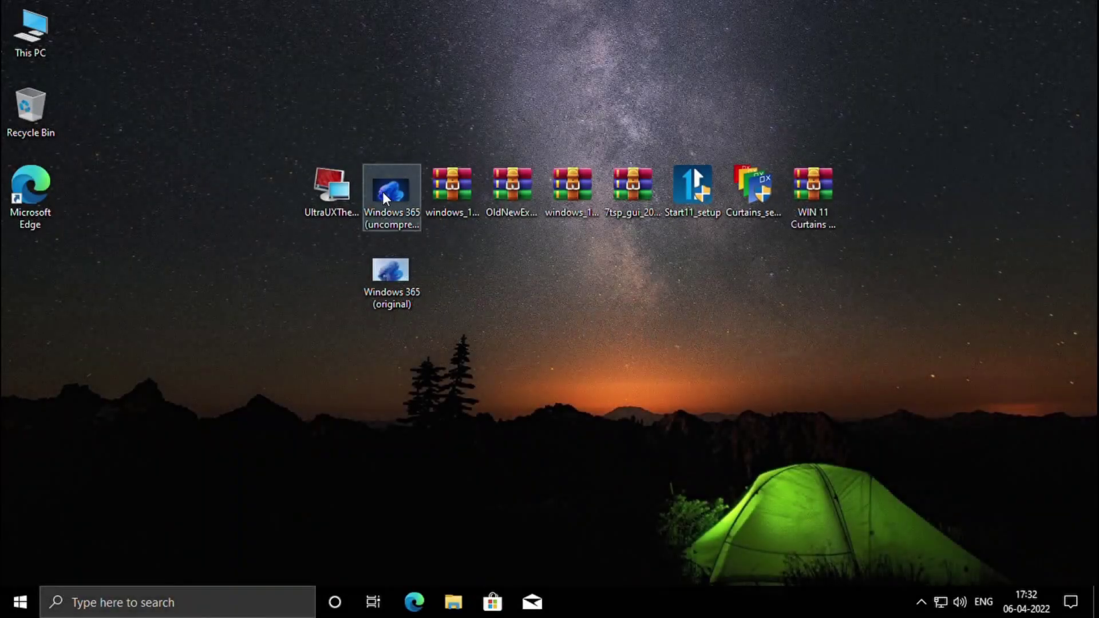
Set the Windows 365 (uncompressed) image as the desktop background and deselect its file.
left_click(384, 193)
right_click(386, 193)
left_click(438, 161)
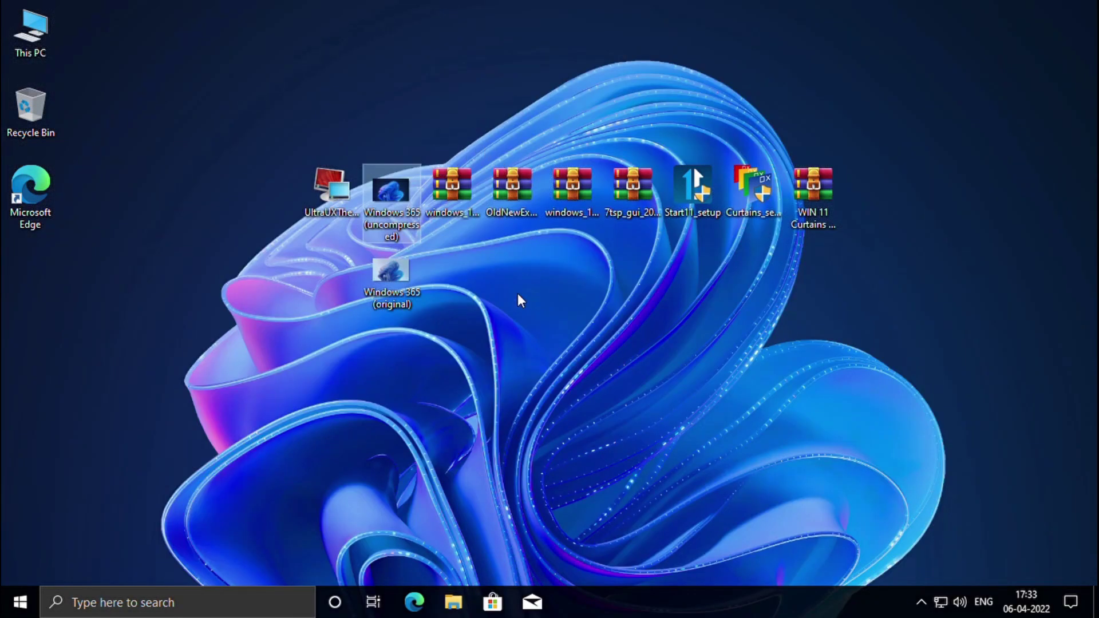
left_click(544, 333)
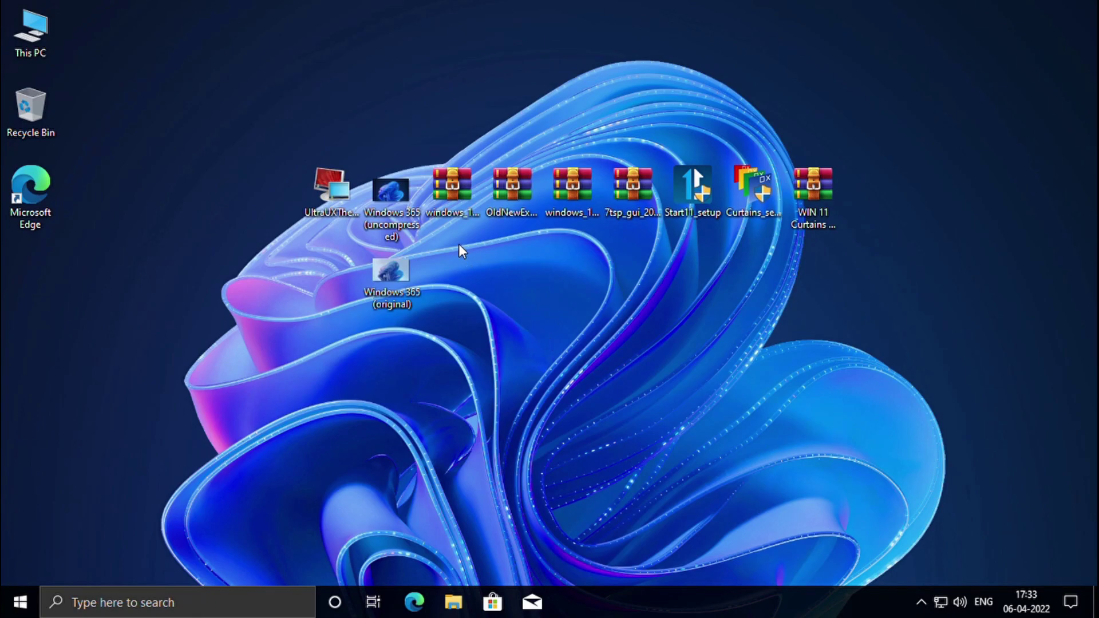
Extract the windows_11_for_windows_10_by_niivu_dellvsn archive into its own folder, and open that folder in a non-maximized window.
right_click(453, 205)
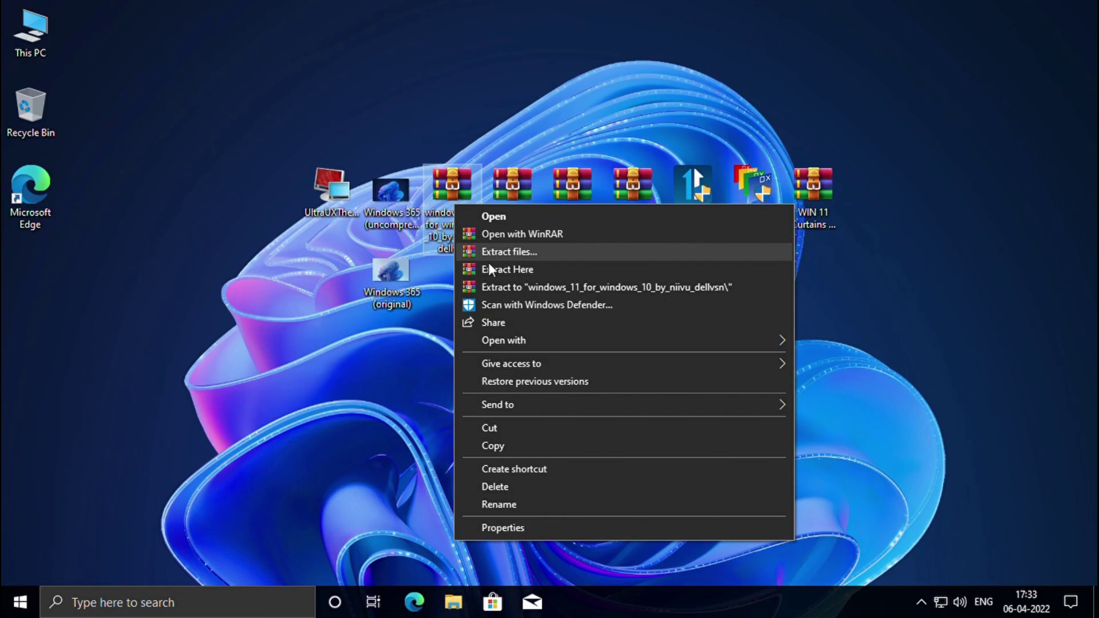
left_click(488, 287)
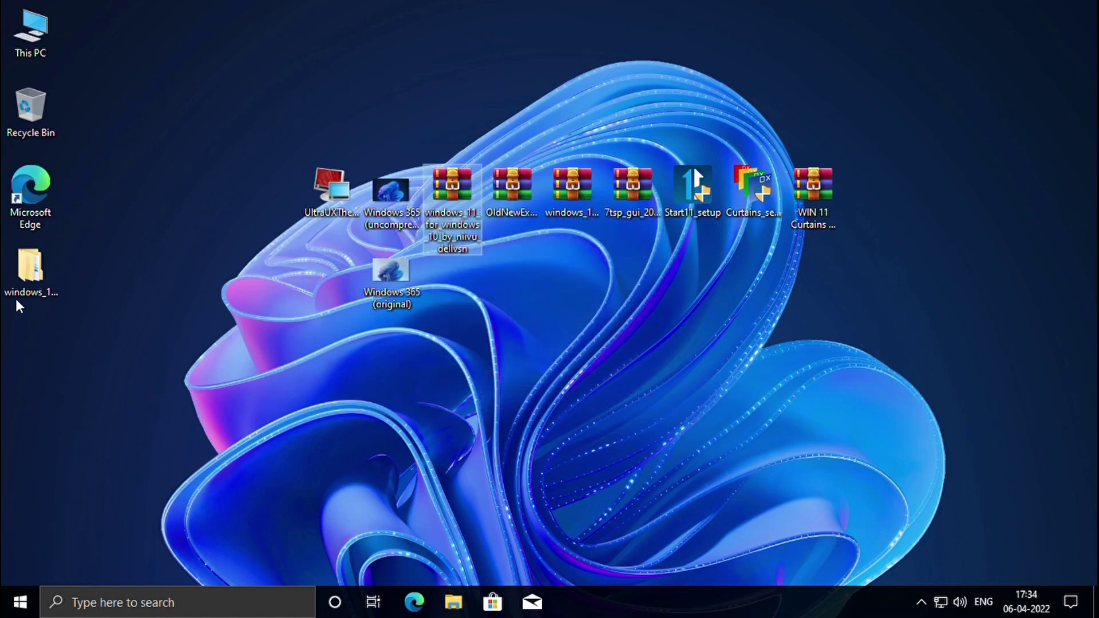
double_click(33, 279)
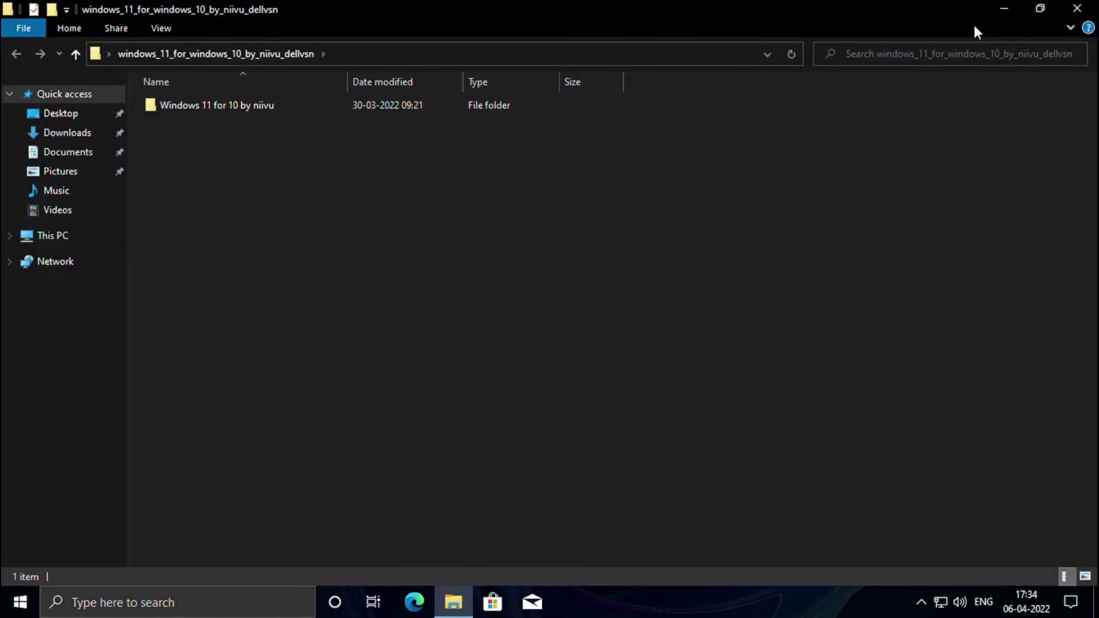
left_click(1041, 9)
left_click_drag(545, 121, 644, 81)
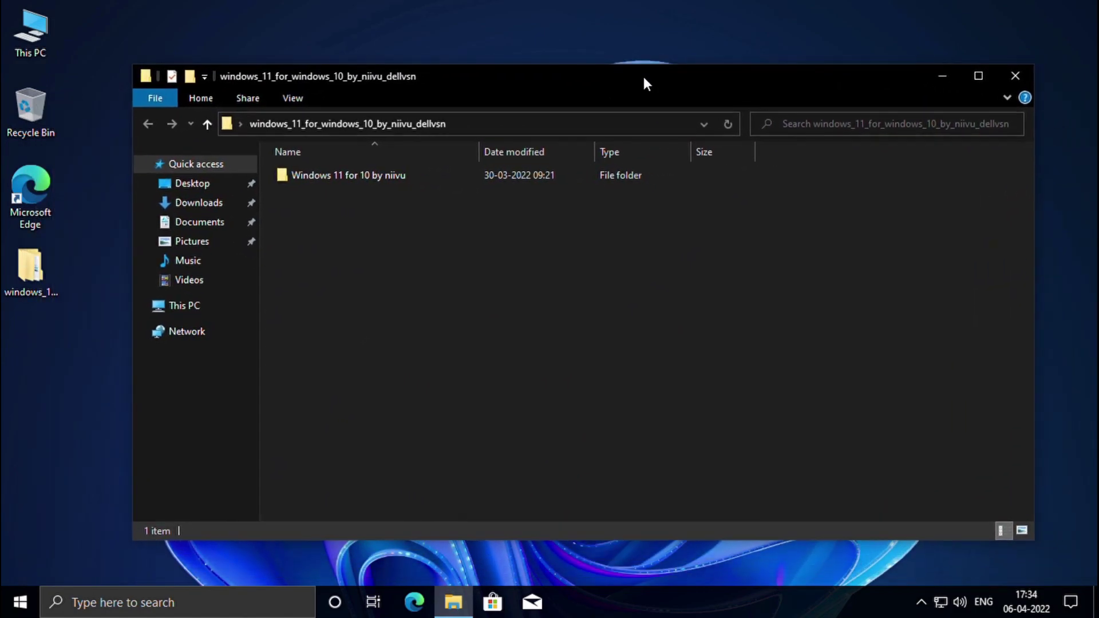
Open the Regular Taskbar folder located under Windows 11 for 10 by niivu, OLD and Windows 10 Themes.
double_click(436, 178)
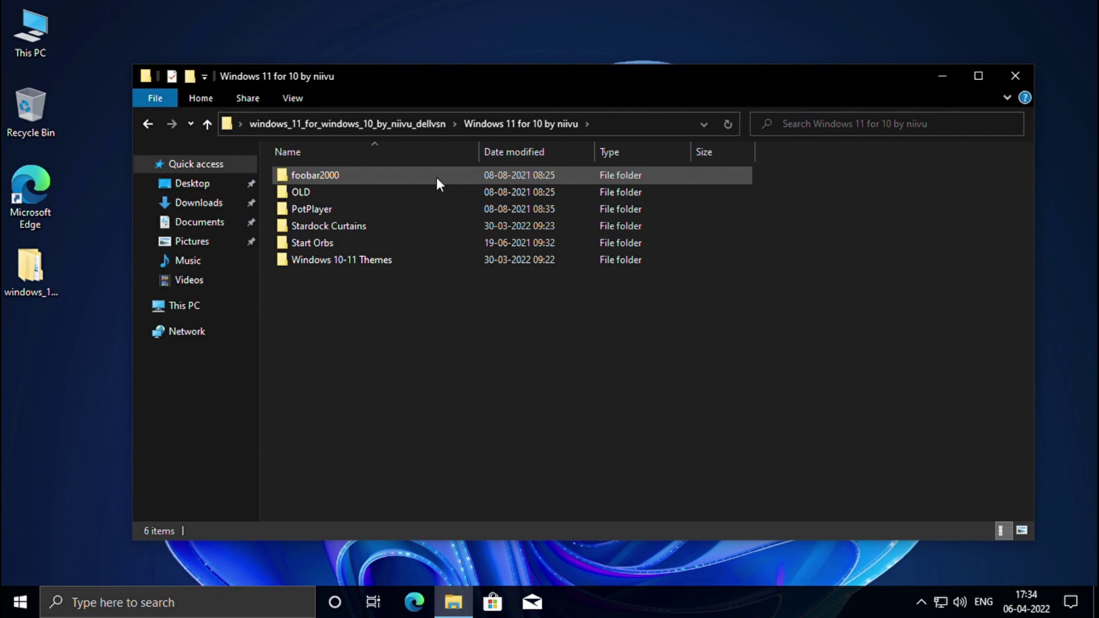
left_click(404, 189)
double_click(403, 191)
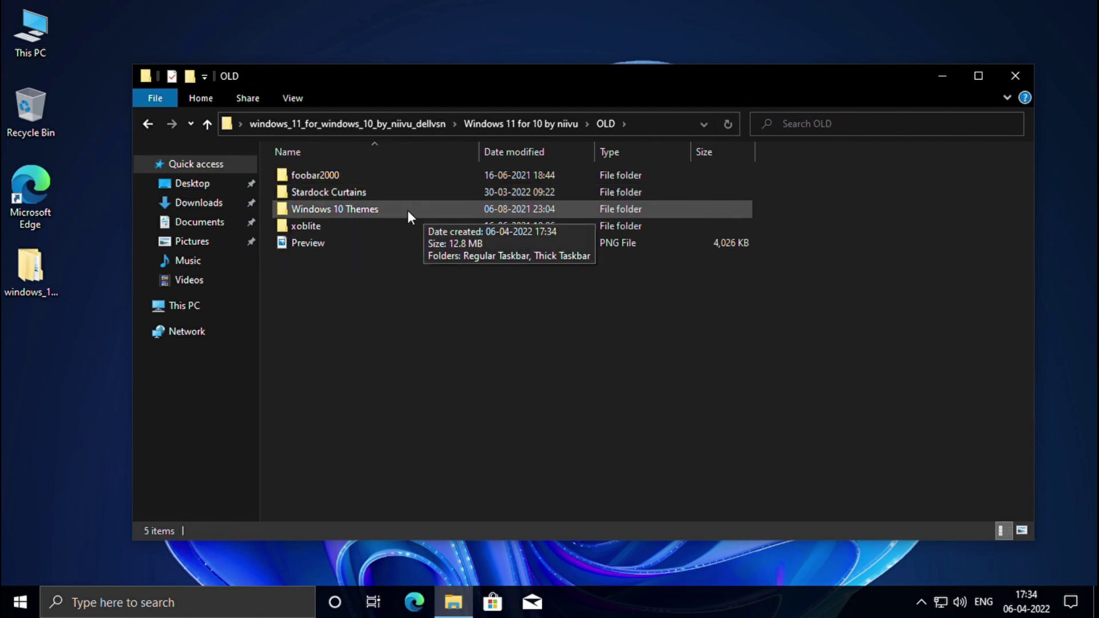
double_click(435, 211)
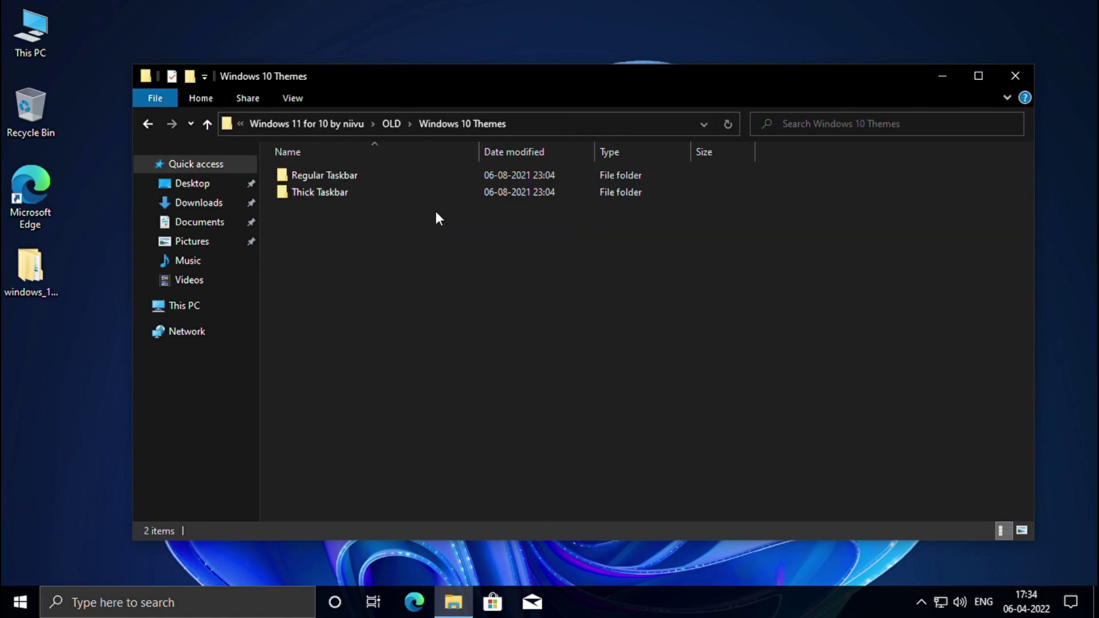
double_click(377, 174)
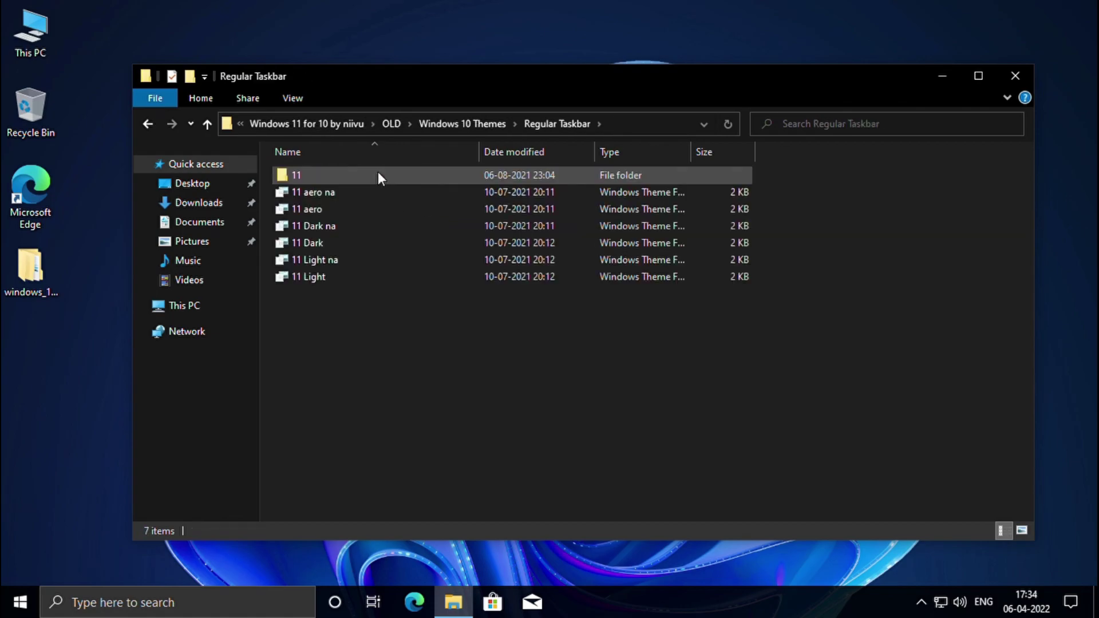
Cut the 11 folder and all the theme files in the Regular Taskbar folder.
left_click_drag(430, 325, 340, 173)
right_click(339, 173)
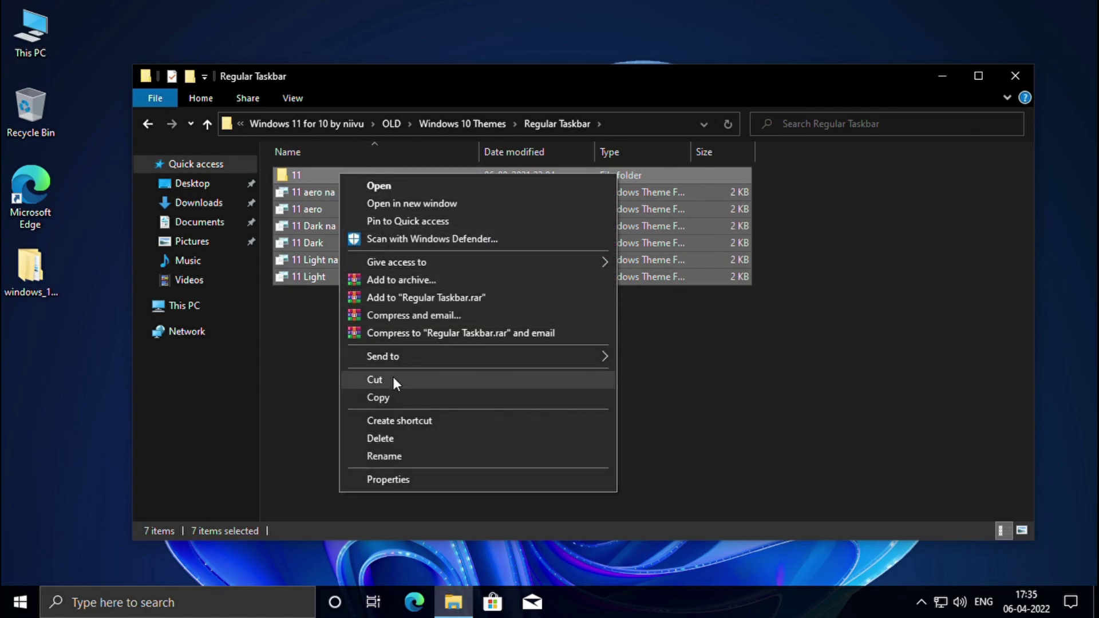
left_click(393, 379)
Go to This PC and open the Windows folder on Local Disk (C:).
left_click(142, 305)
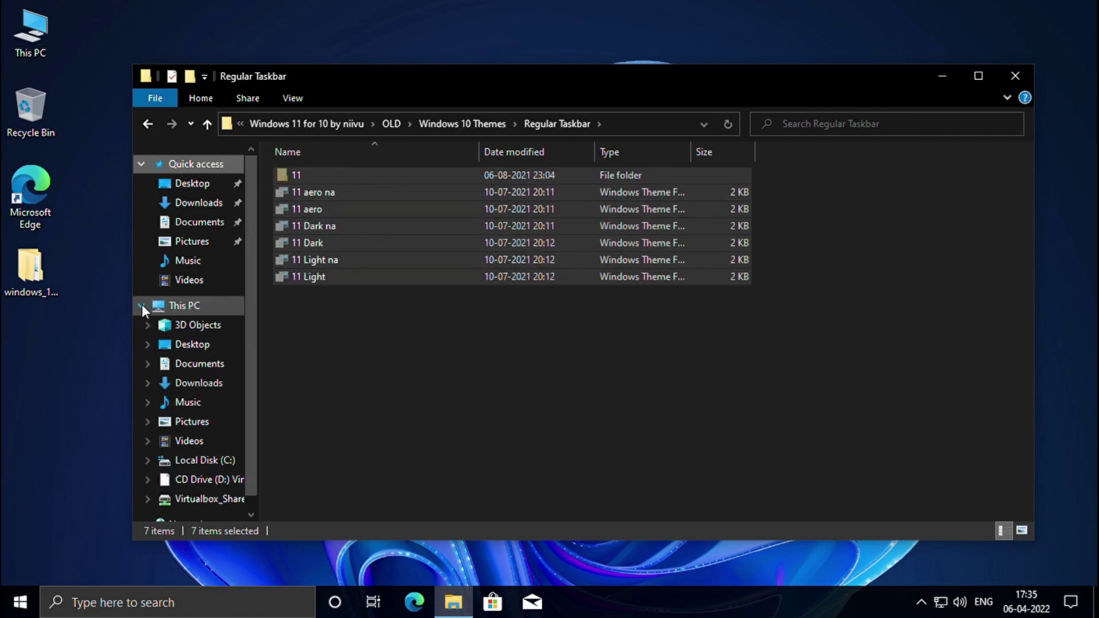
left_click(191, 305)
left_click(384, 345)
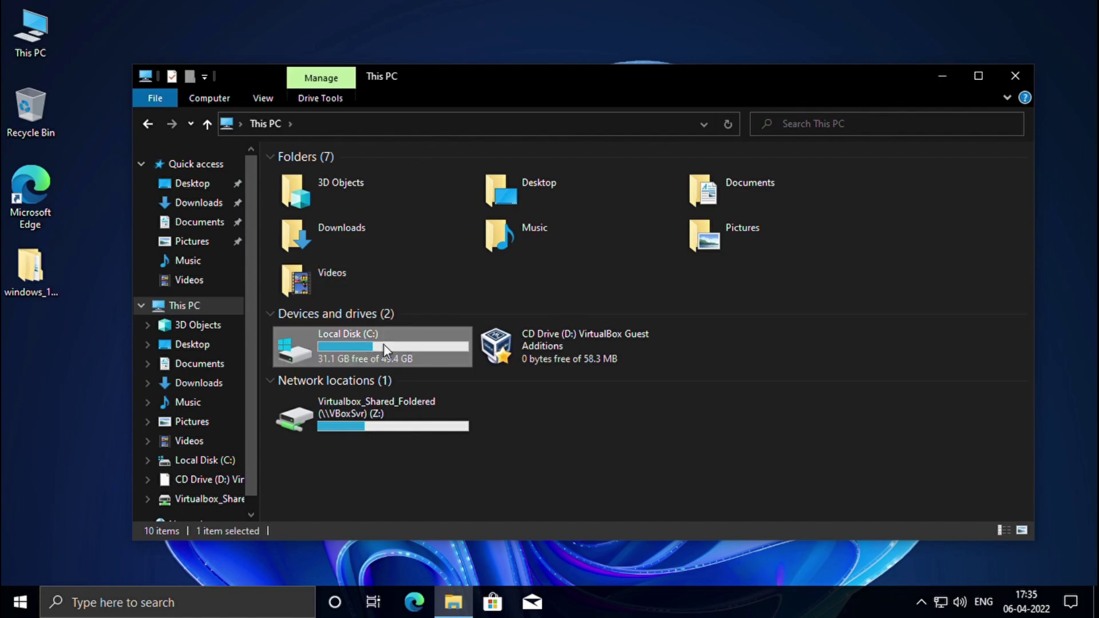
double_click(383, 344)
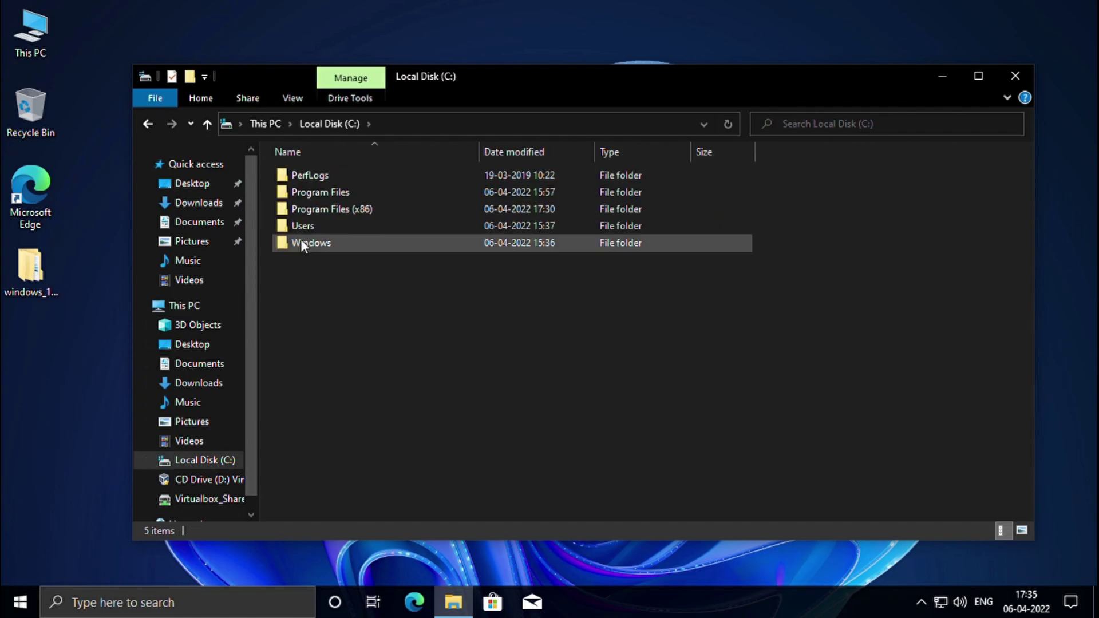
double_click(324, 245)
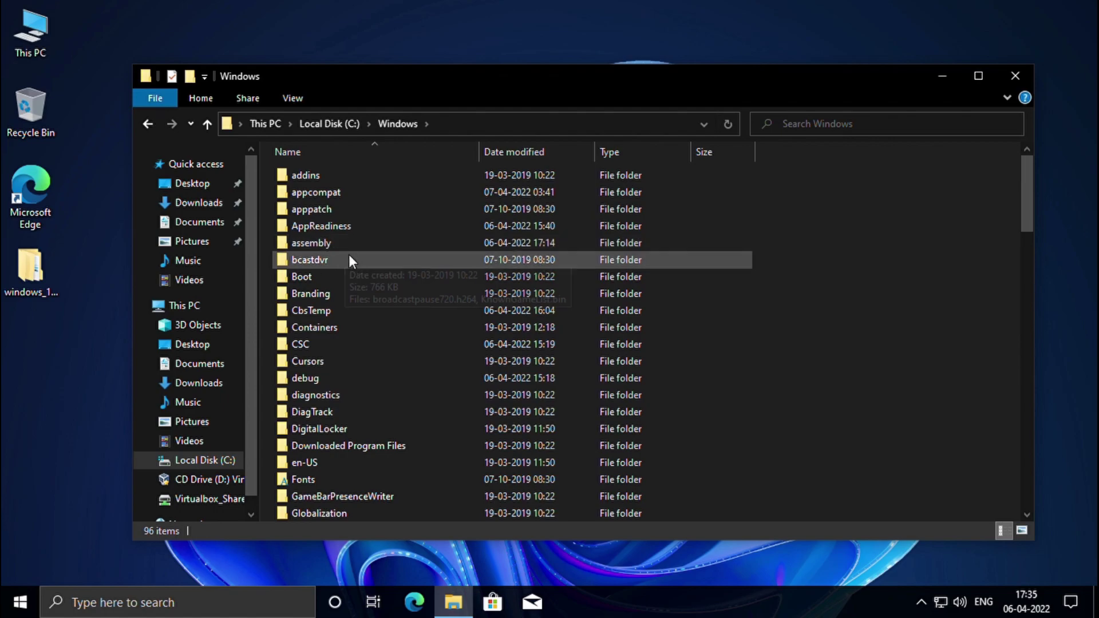
Find the Resources folder inside Windows and open its Themes subfolder.
scroll(353, 268, "down", 7)
scroll(352, 269, "down", 4)
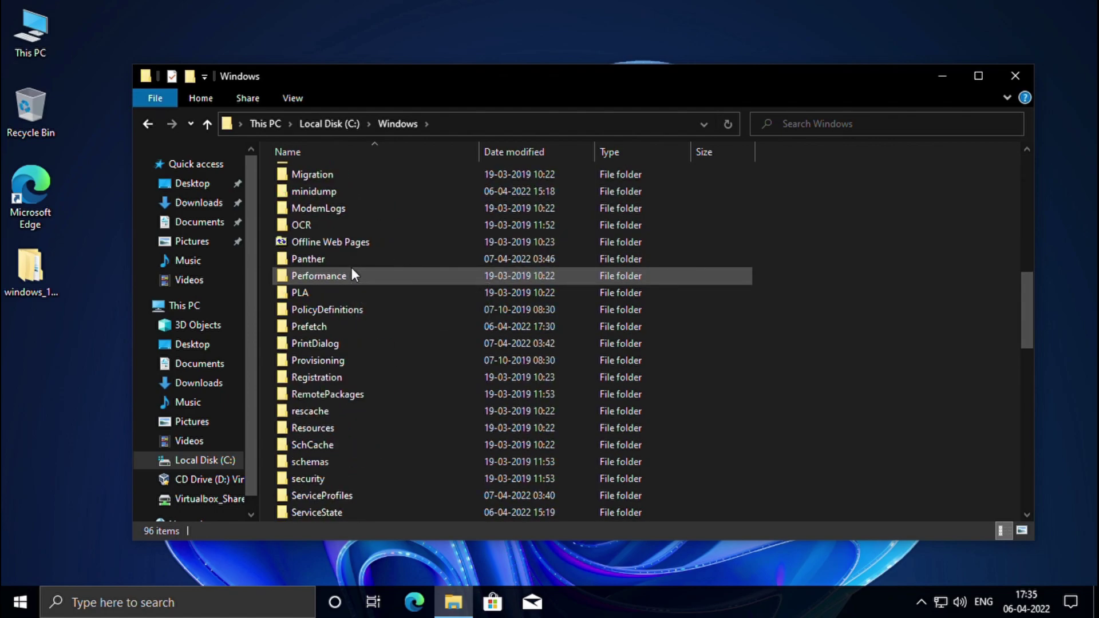
left_click(370, 378)
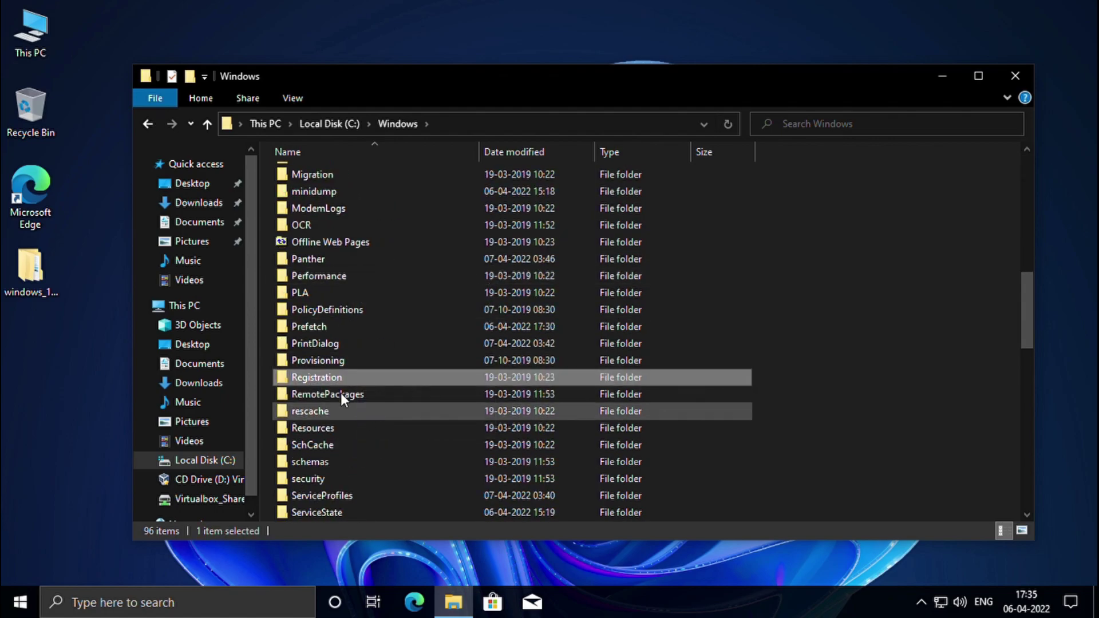
scroll(335, 384, "down", 2)
left_click(324, 329)
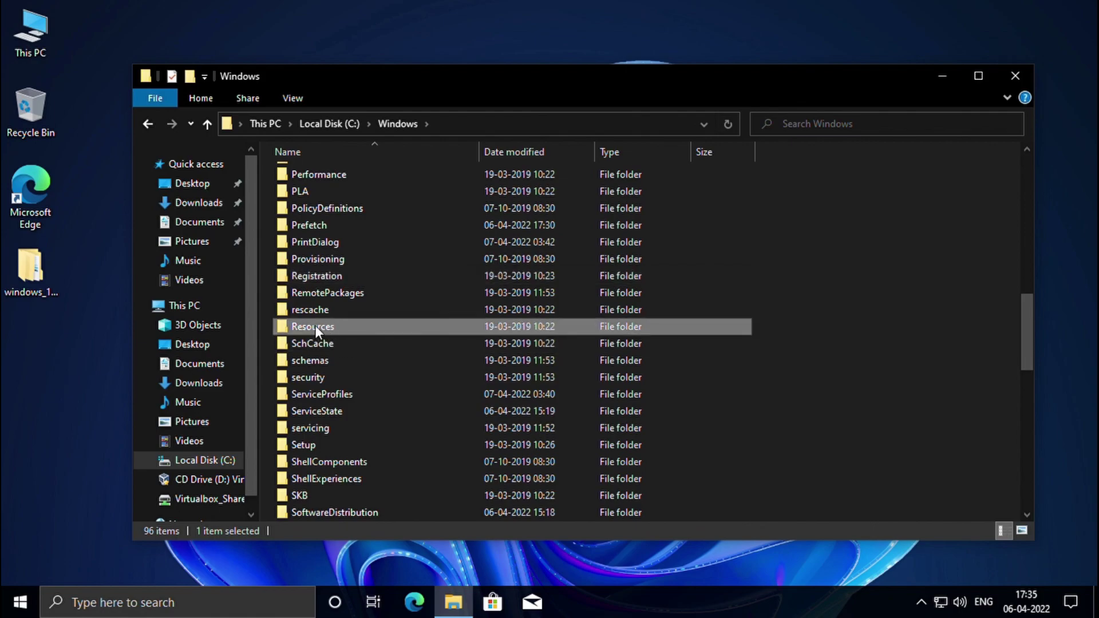
double_click(367, 324)
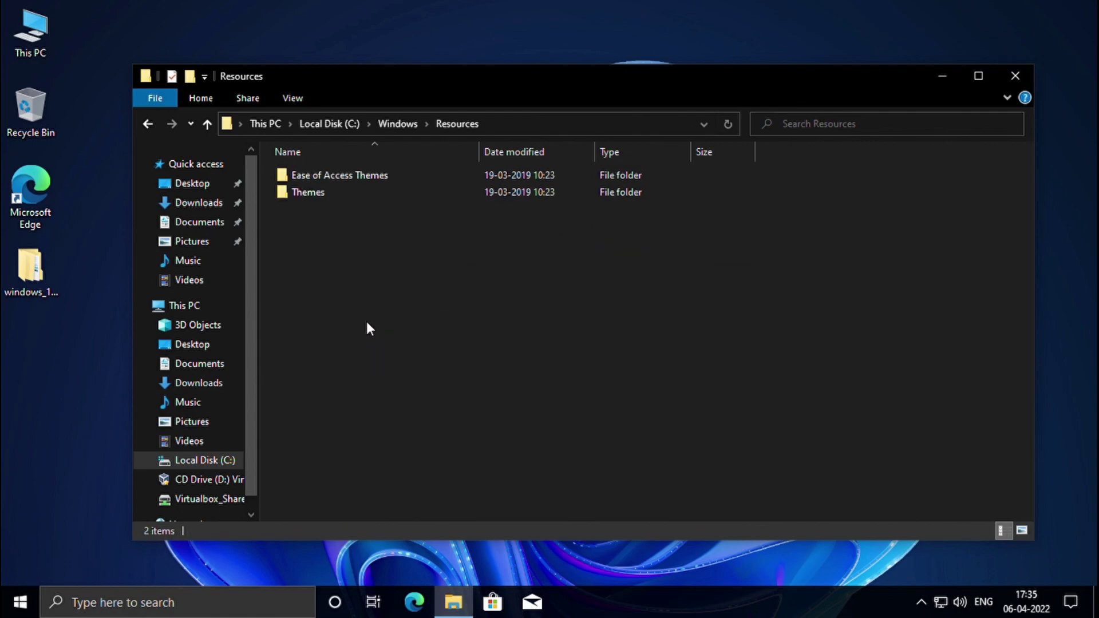
double_click(320, 191)
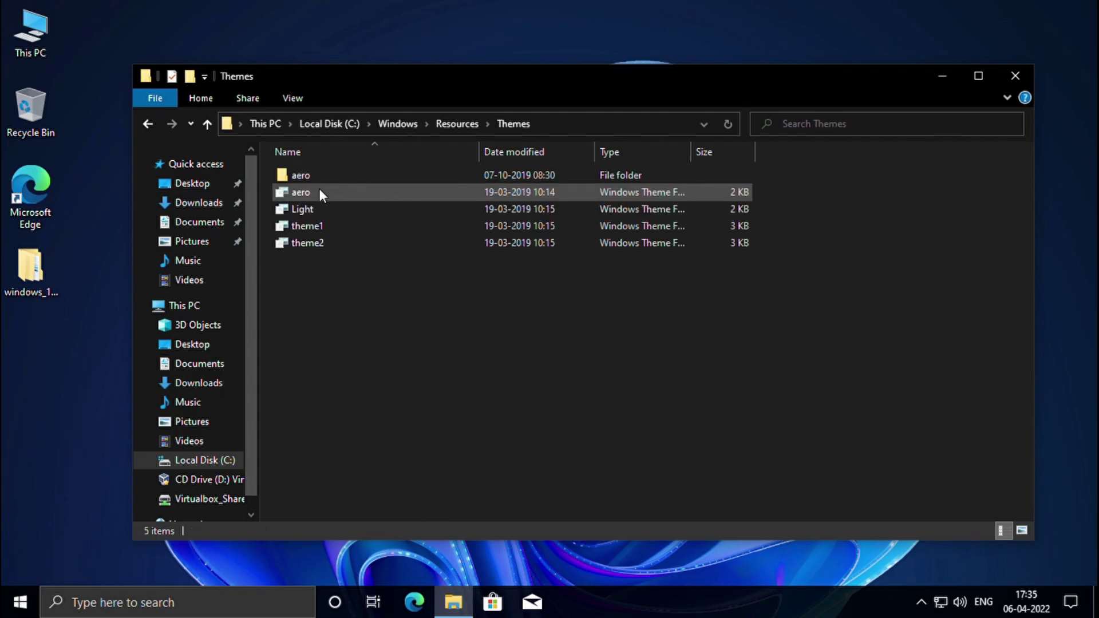
Paste the cut theme items into the Themes folder, granting administrator permission for all current items, and close the window.
right_click(418, 368)
left_click(458, 471)
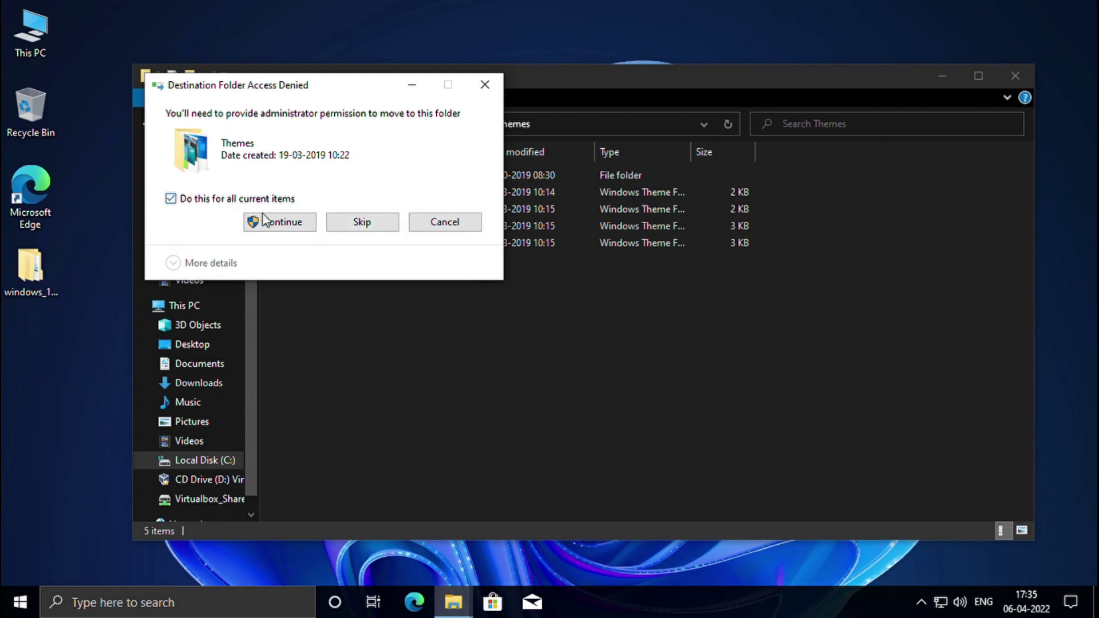
left_click(277, 224)
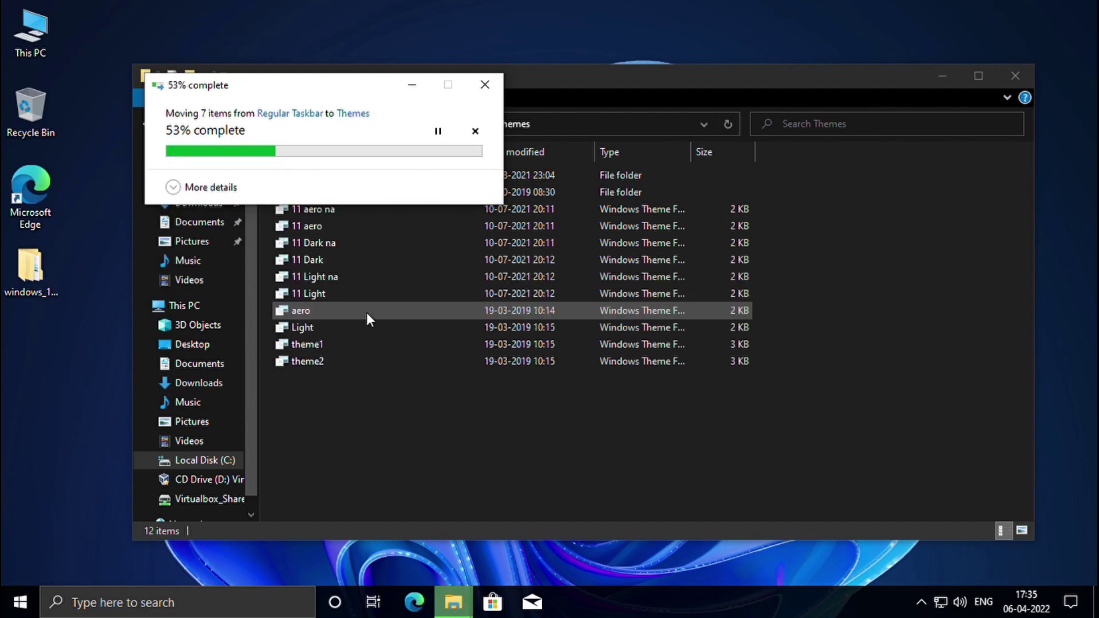
left_click(383, 402)
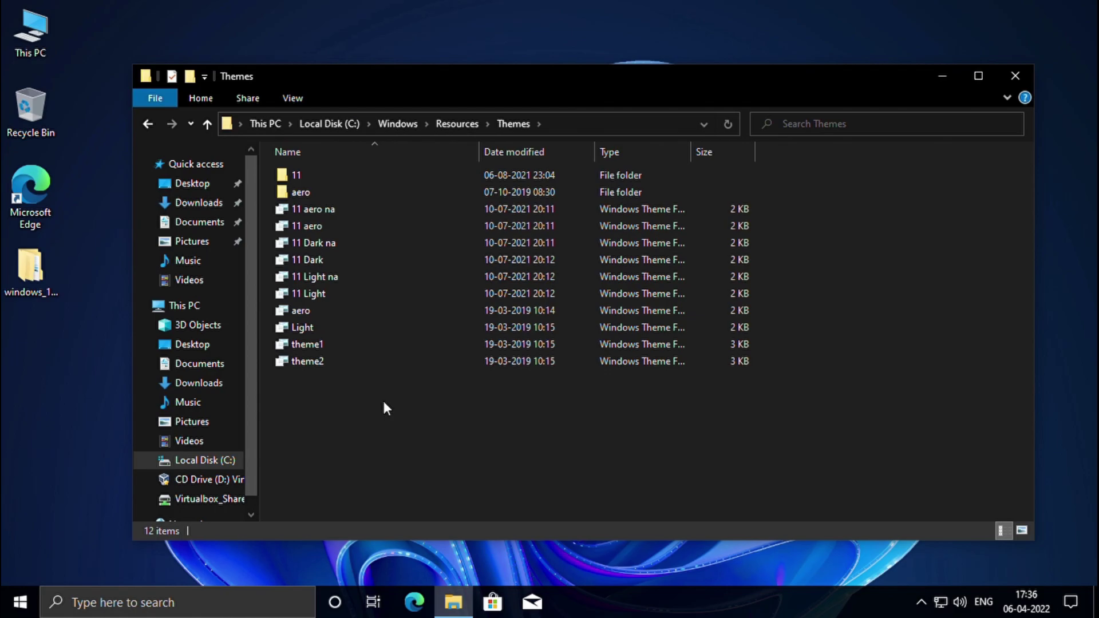
left_click(1015, 76)
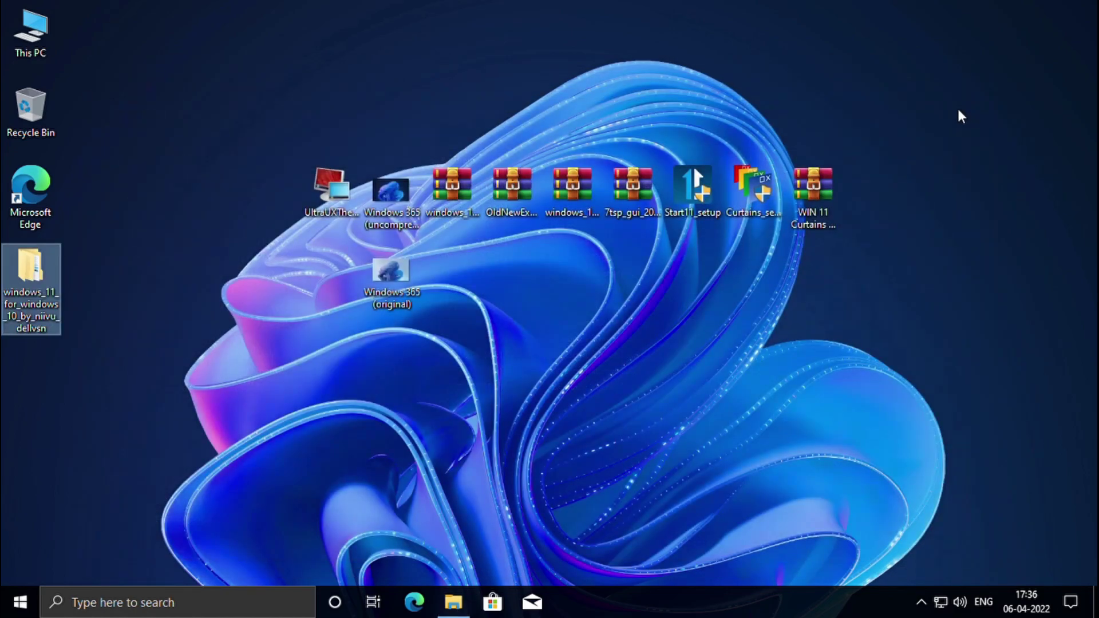
Apply the 11 Dark theme in the Personalization settings and close Settings.
right_click(734, 261)
left_click(788, 411)
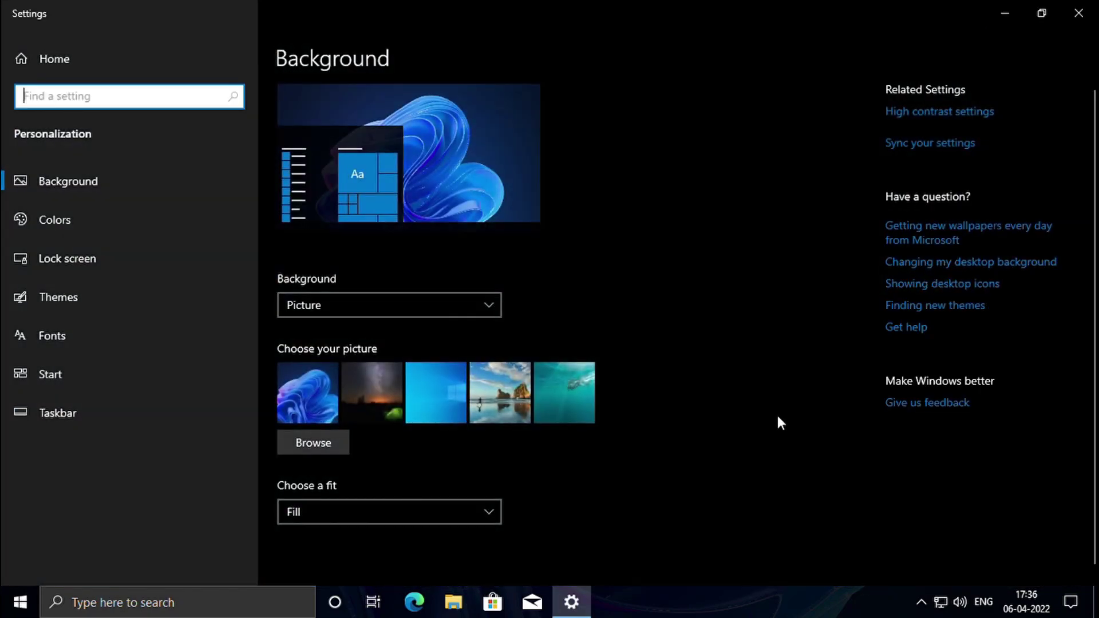
left_click(116, 297)
scroll(629, 303, "down", 5)
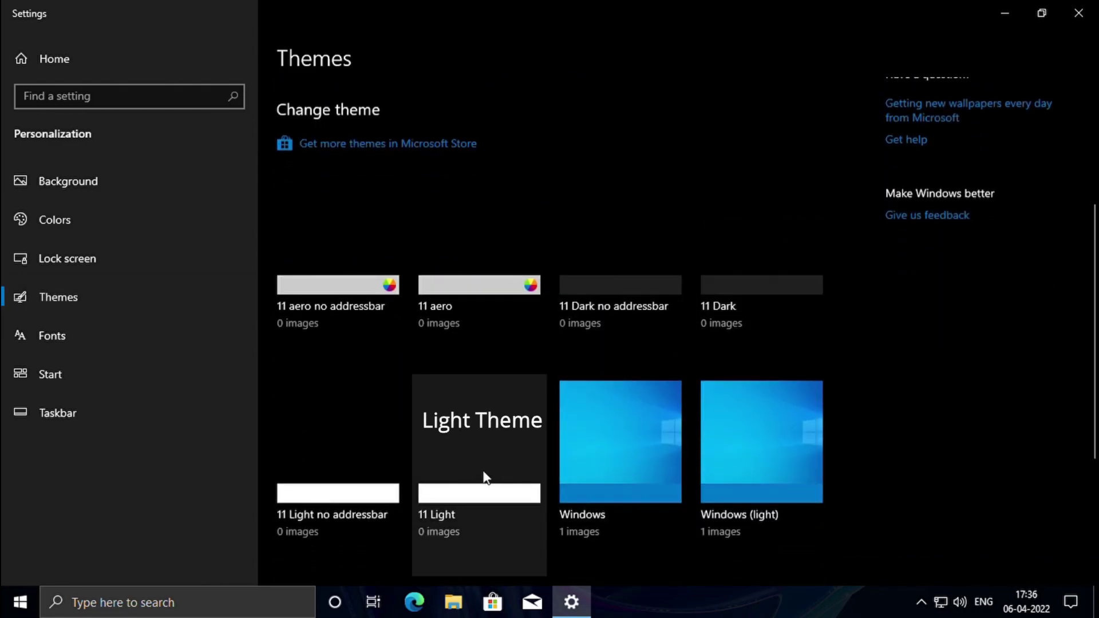
left_click(747, 298)
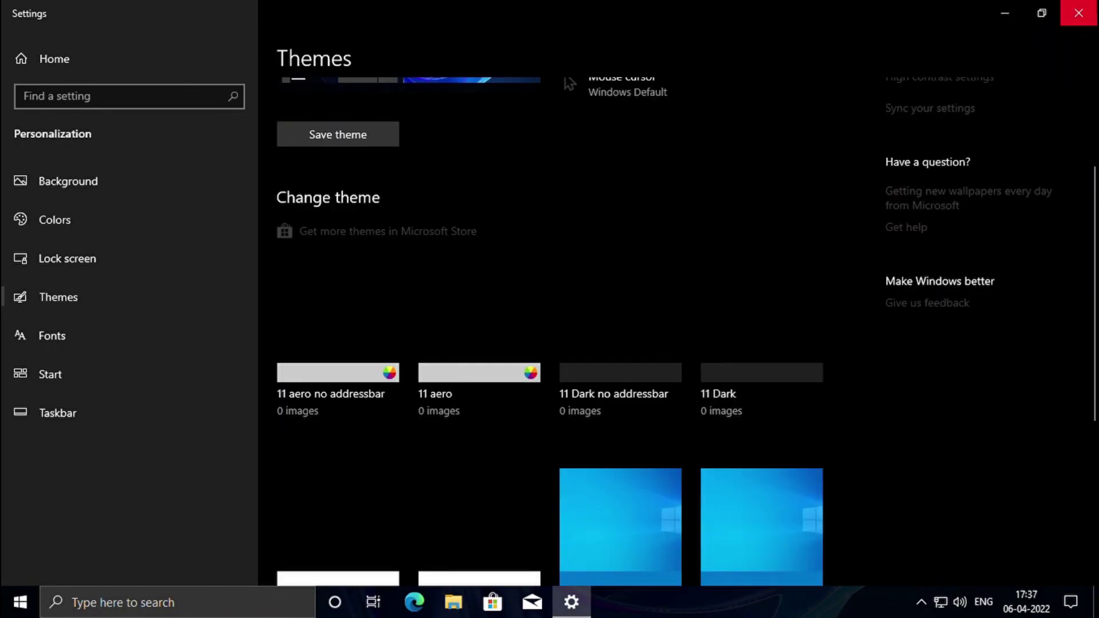
left_click(1091, 9)
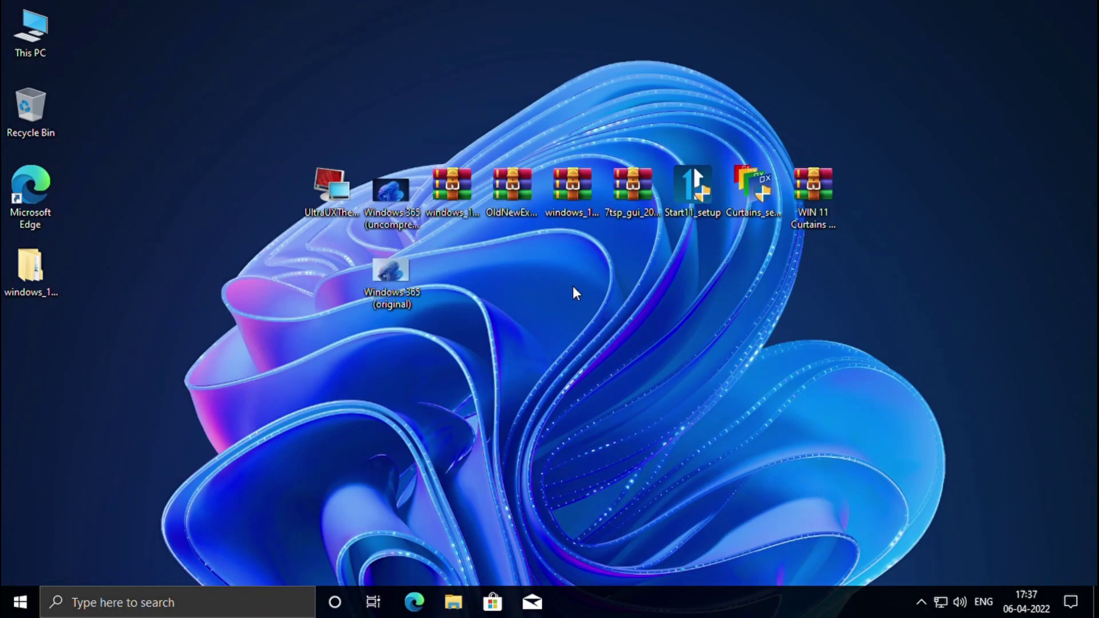
Extract the OldNewExplorer archive into its own desktop folder and run OldNewExplorerCfg from it.
right_click(515, 187)
left_click(544, 272)
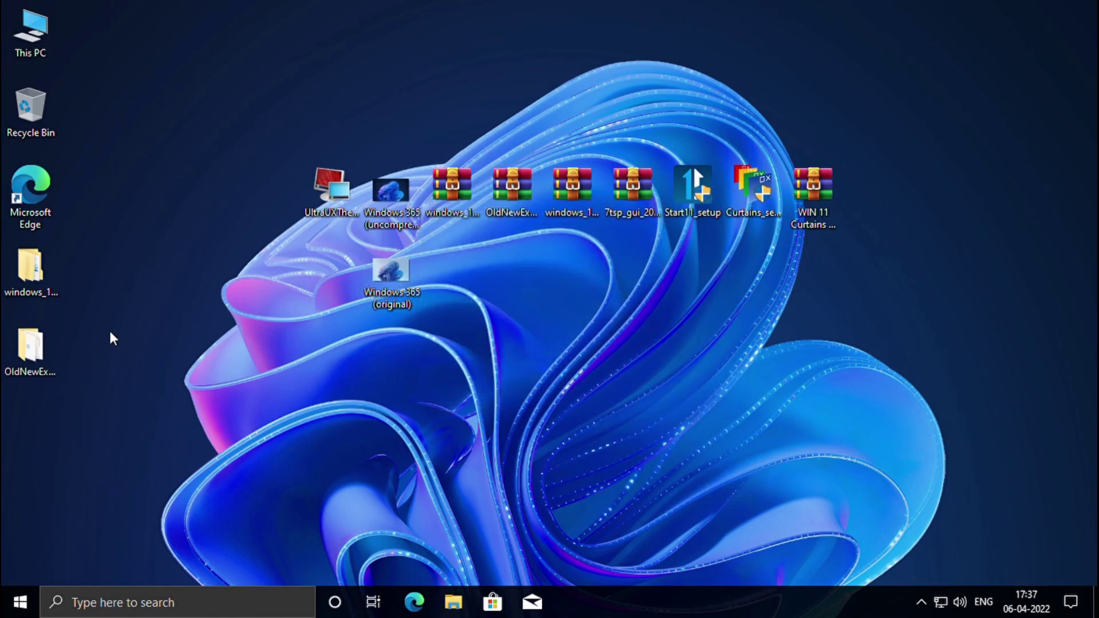
double_click(40, 337)
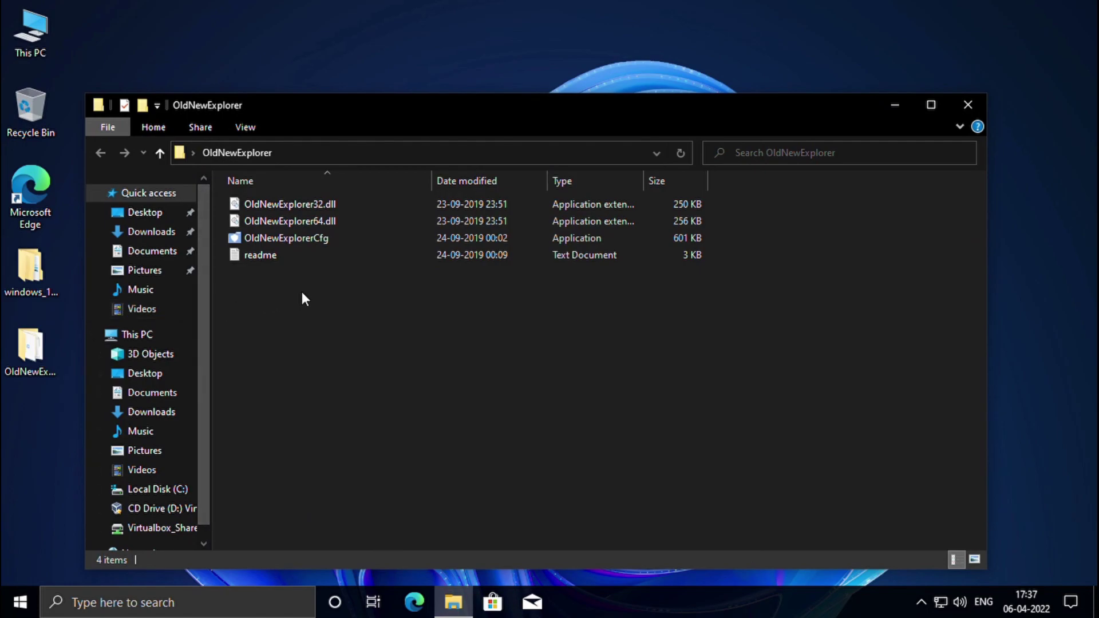
double_click(341, 238)
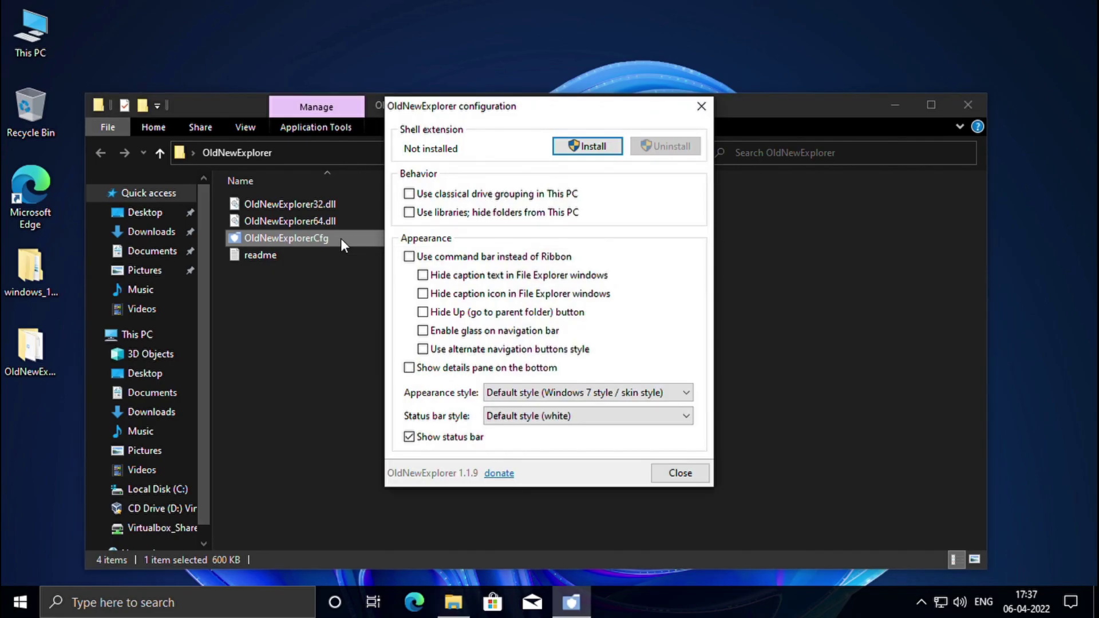
Enable the command bar instead of Ribbon with caption text, caption icon and Up button hidden; disable navigation glass, alternate navigation buttons and status bar.
left_click(410, 257)
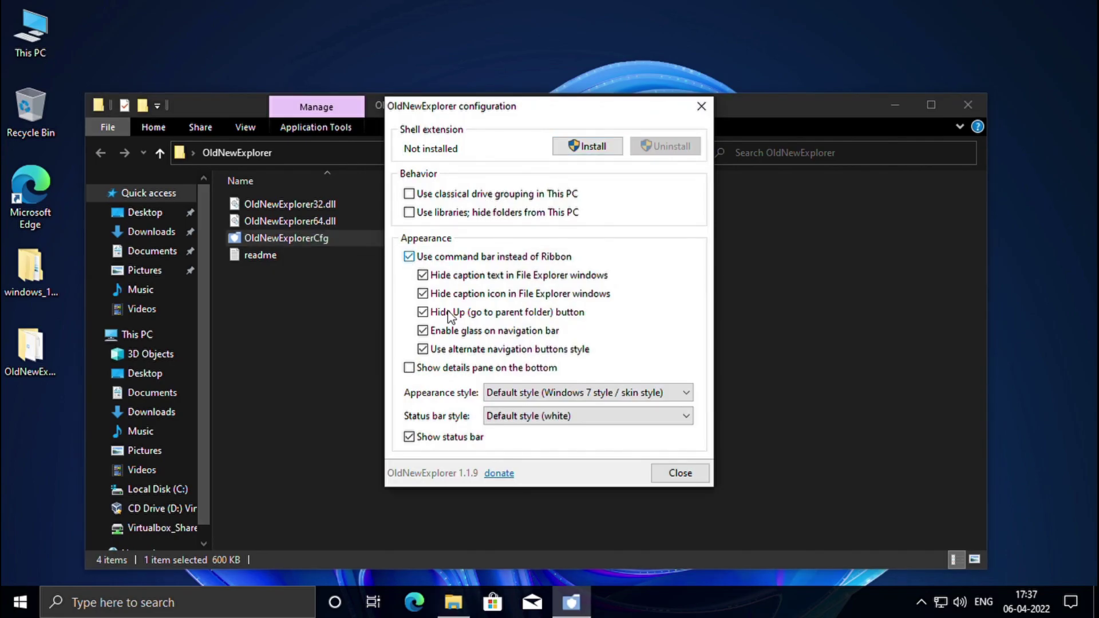
left_click(423, 330)
left_click(423, 350)
left_click(408, 438)
Install the OldNewExplorer shell extension with administrator permission, close its windows, and check the Explorer layout in This PC.
left_click(573, 147)
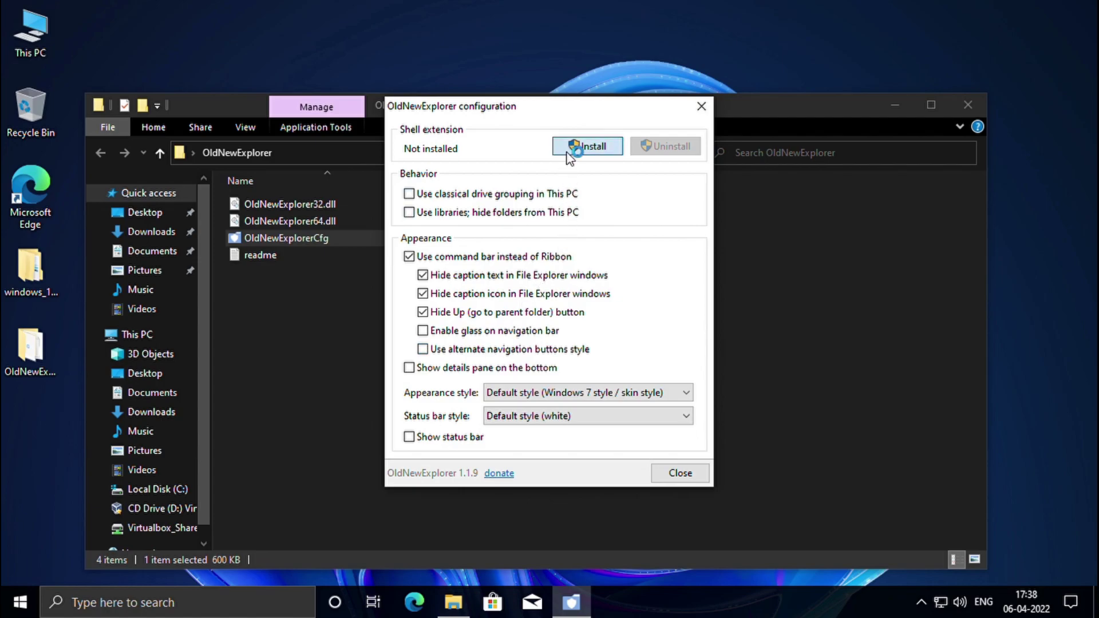
left_click(502, 412)
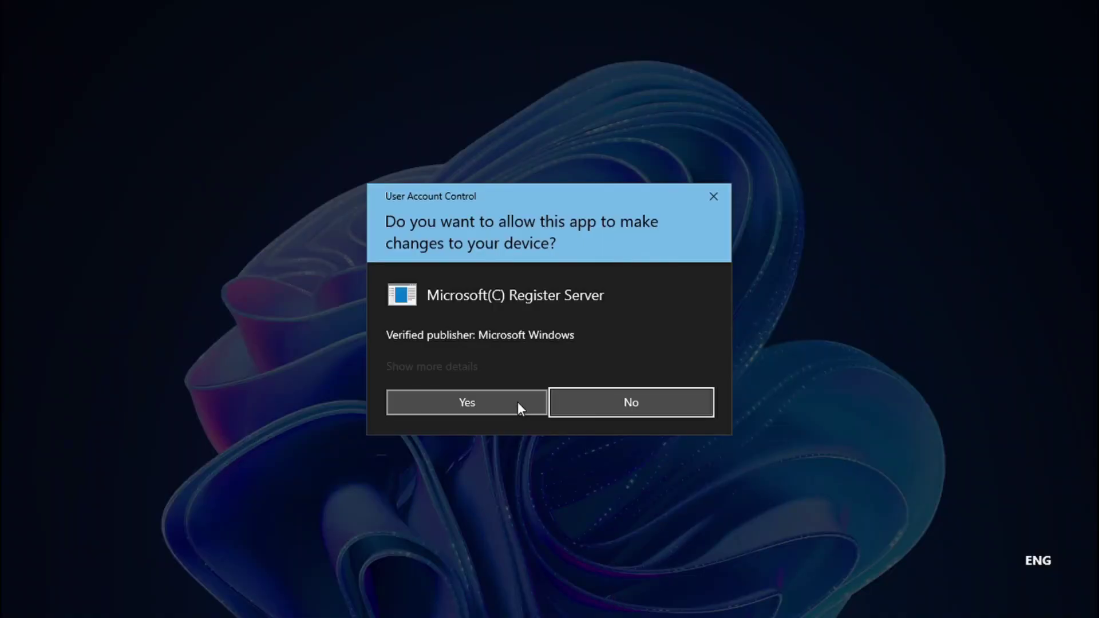
left_click(518, 404)
left_click(573, 595)
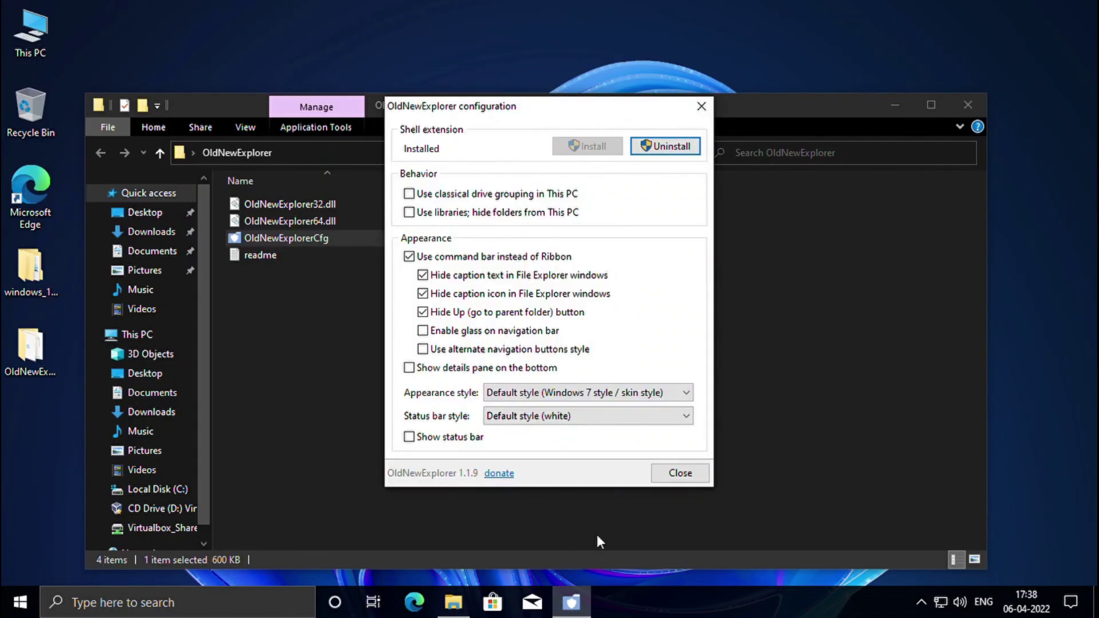
left_click(668, 478)
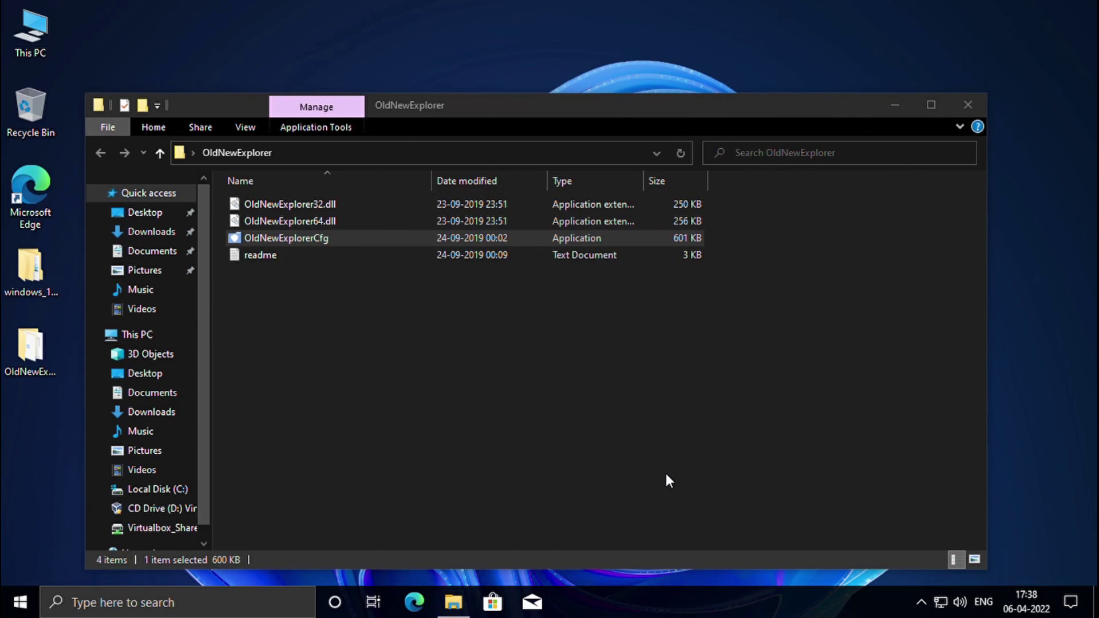
left_click(966, 104)
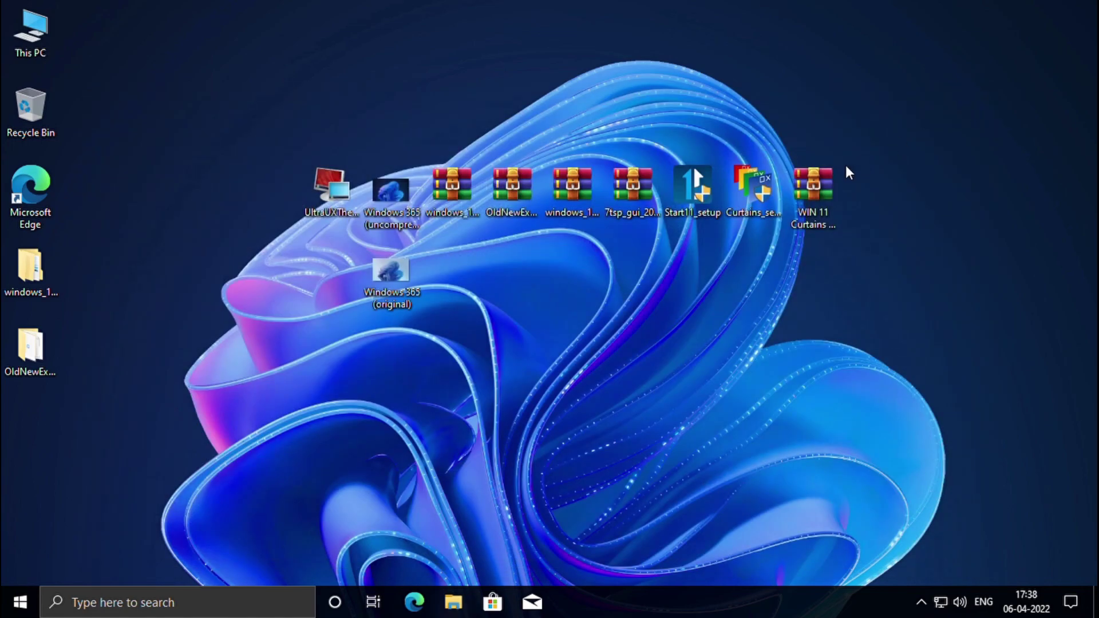
double_click(25, 39)
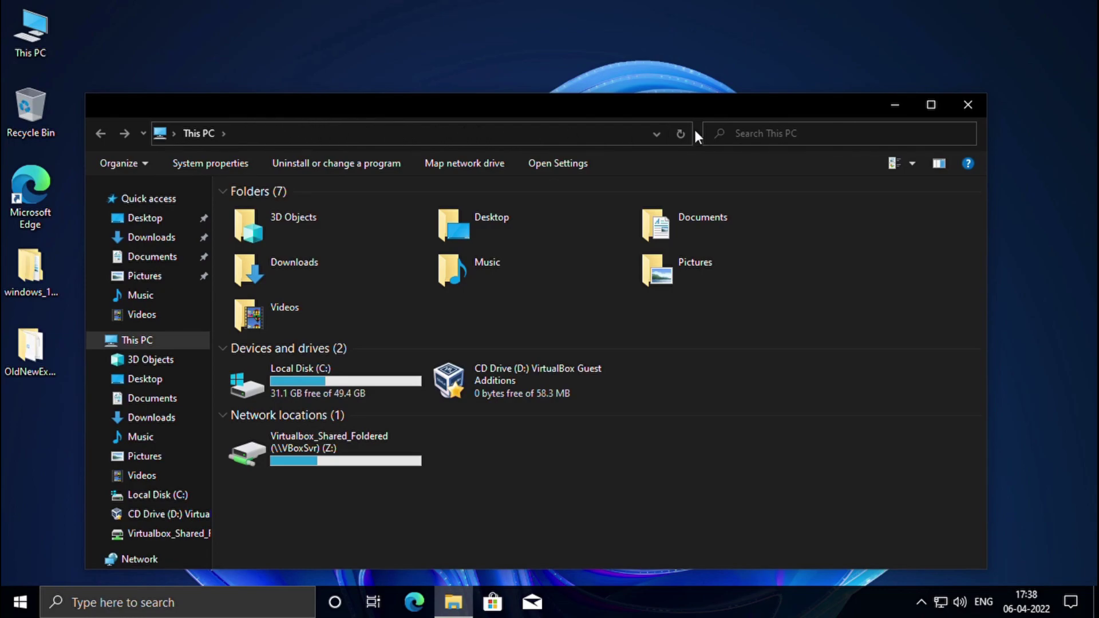
left_click(968, 104)
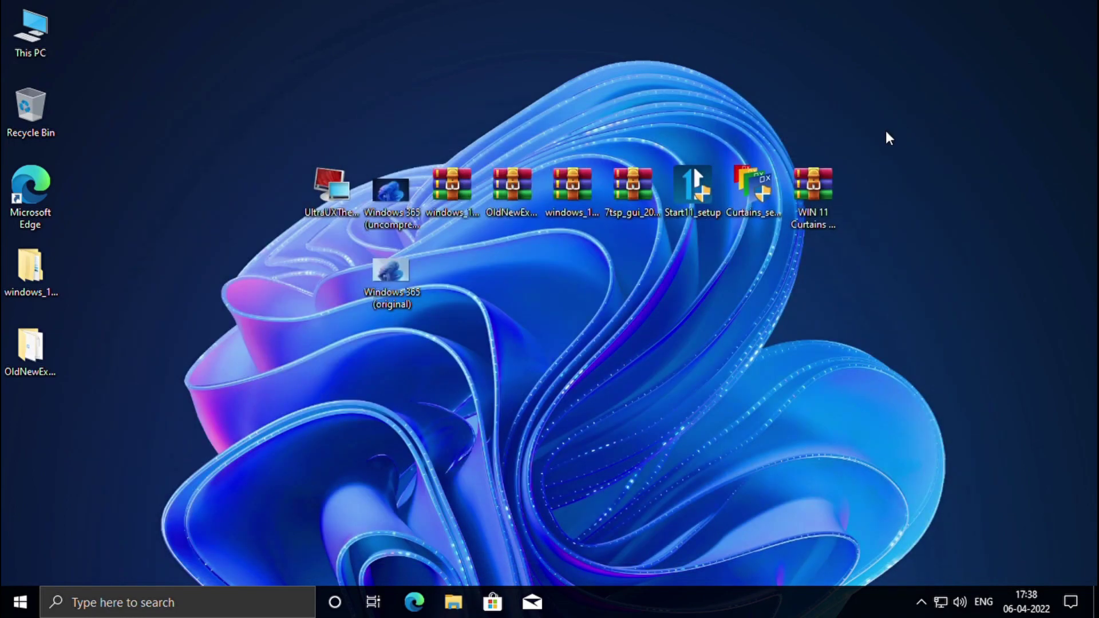
Extract the windows_11_icon_themes archive into its own folder and open its "7TSP Themes for Windows 10 1903 and higher" subfolder.
left_click(573, 190)
right_click(572, 190)
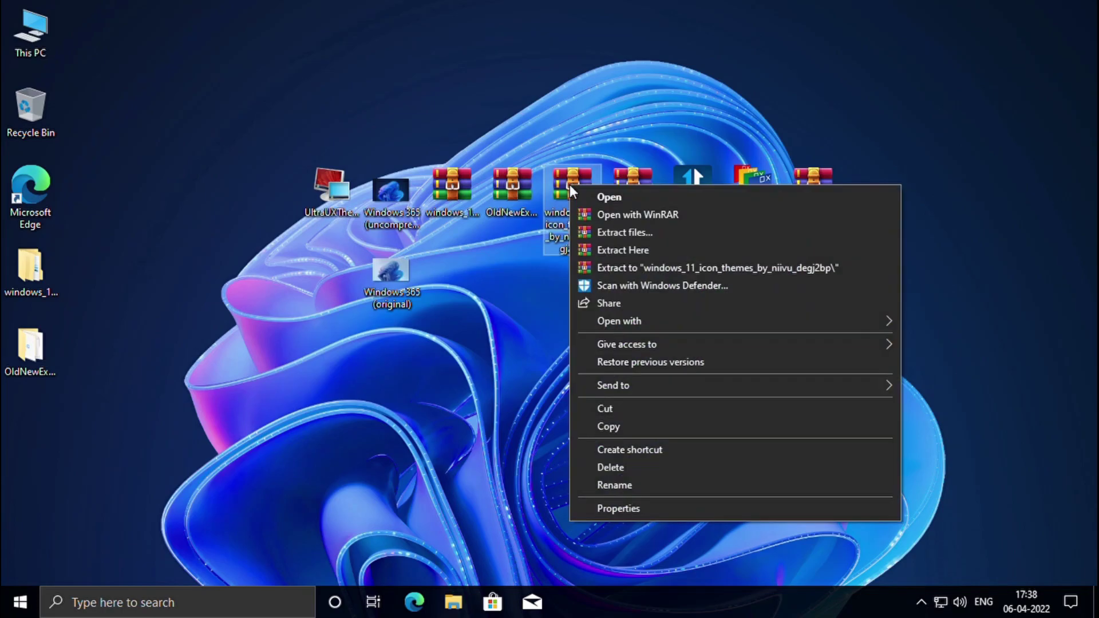
left_click(605, 272)
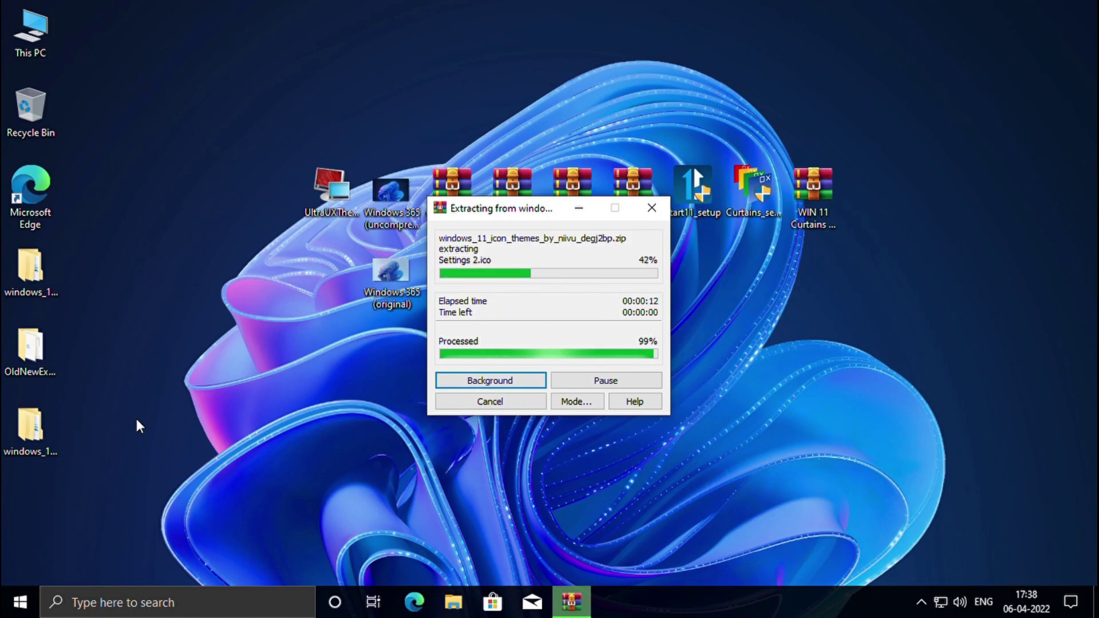
double_click(39, 427)
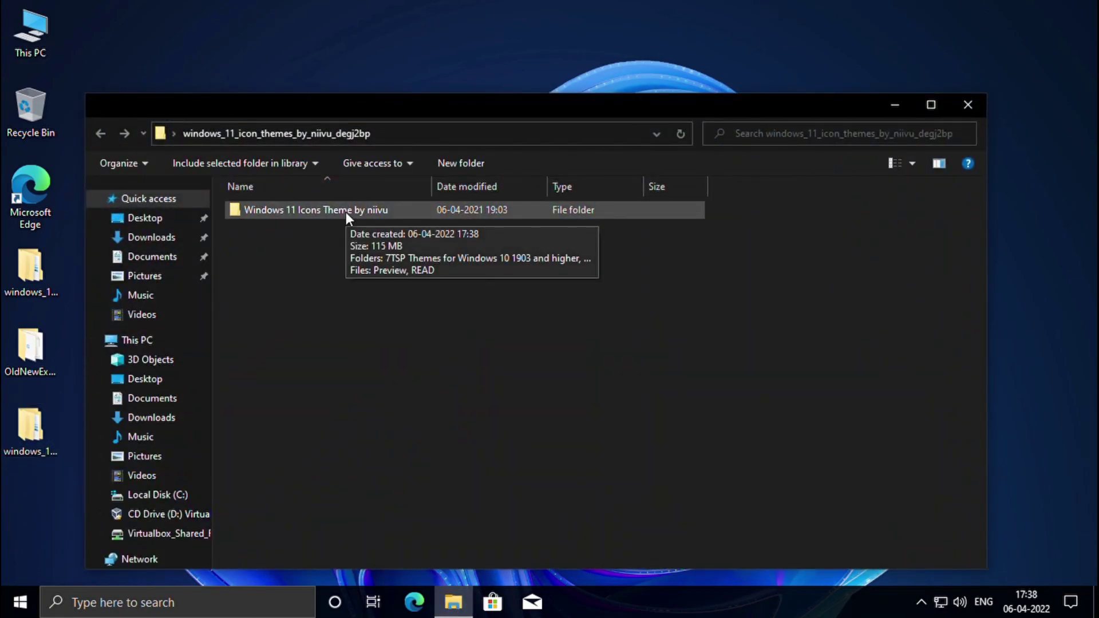
double_click(346, 212)
double_click(345, 211)
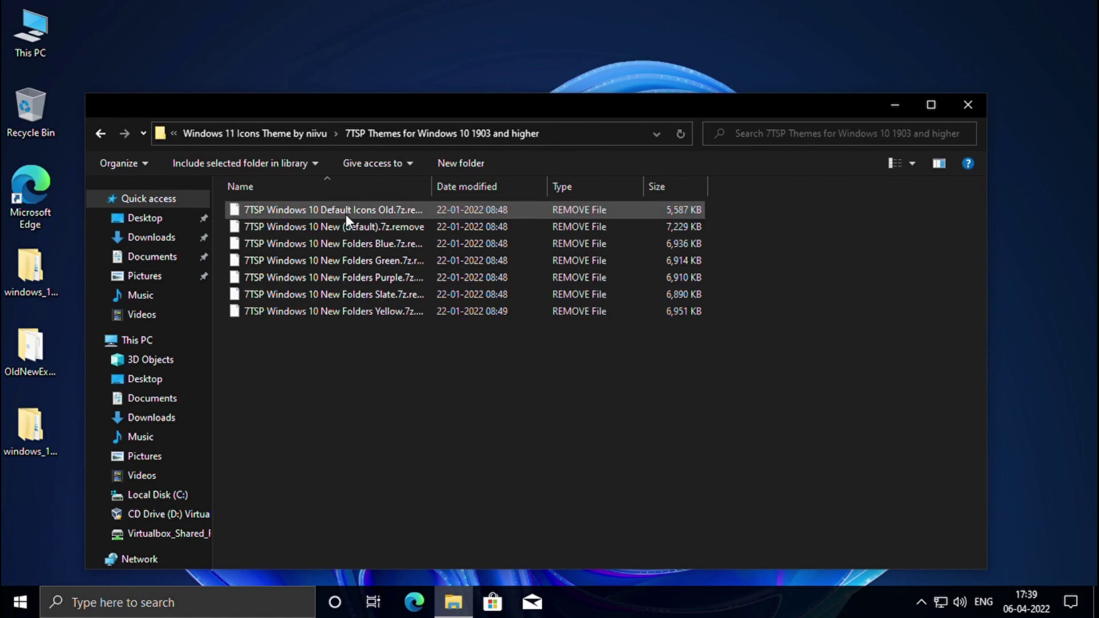
Rename the default icon pack to "7TSP Windows 10 New (default).7z", accept the extension change, refresh the folder and minimize it.
left_click(324, 225)
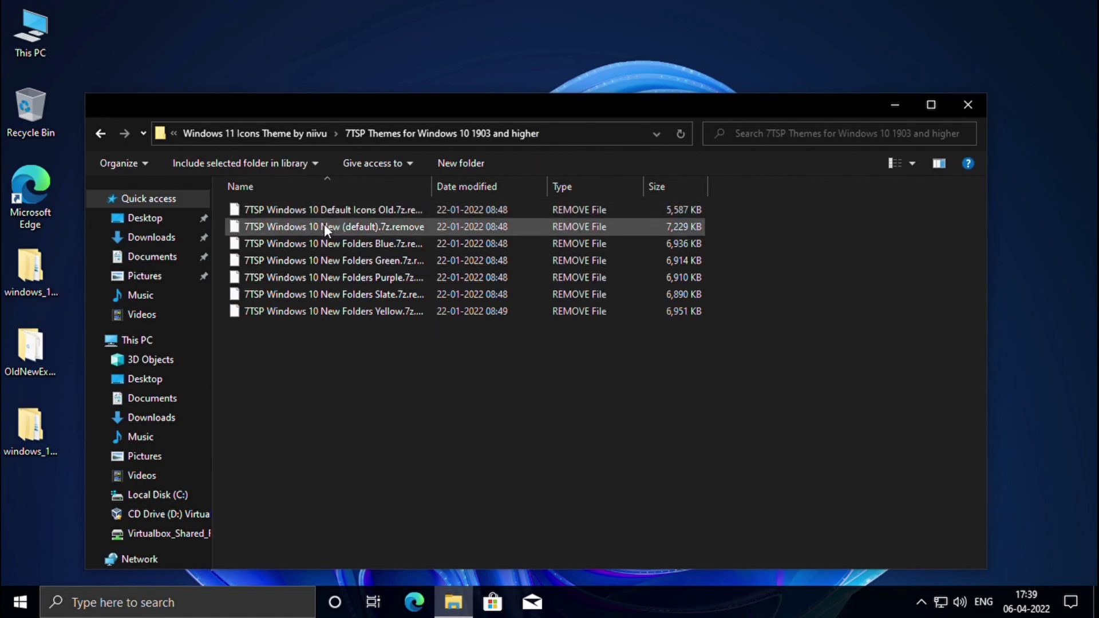
right_click(324, 225)
left_click(366, 505)
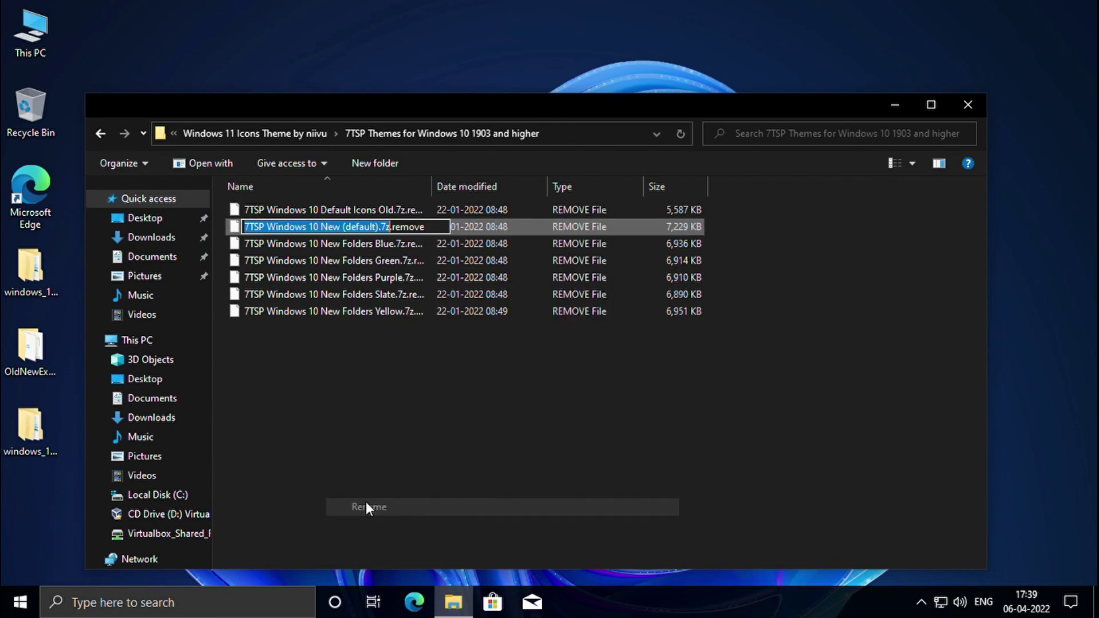
left_click(439, 229)
key("BackSpace")
key("BackSpace")
key("BackSpace")
key("BackSpace")
key("BackSpace")
key("BackSpace")
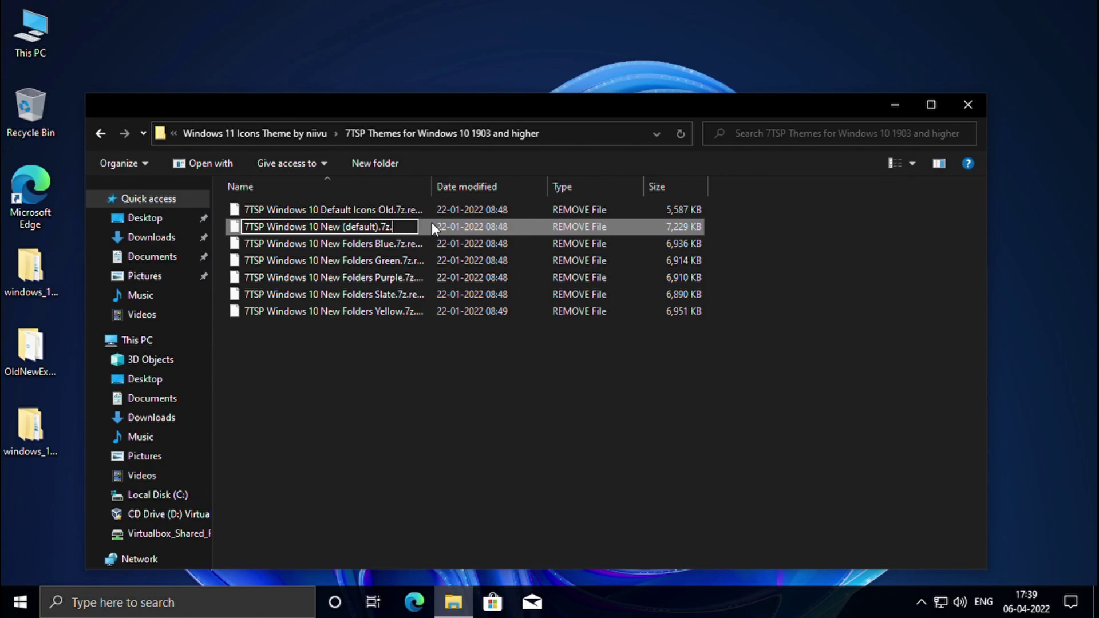
key("BackSpace")
key("Return")
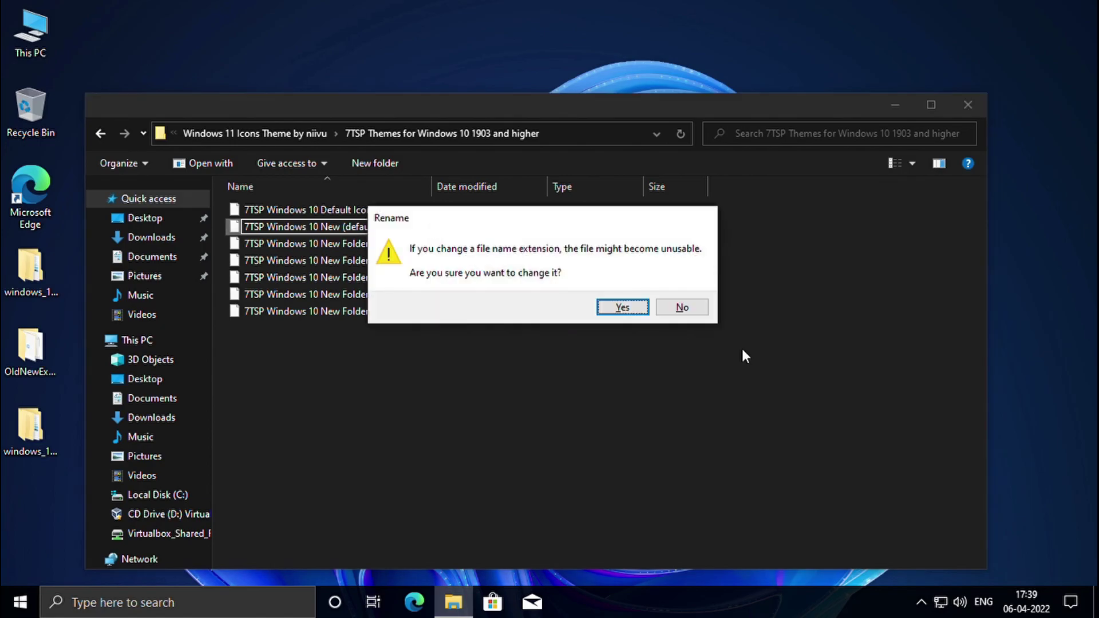
left_click(621, 309)
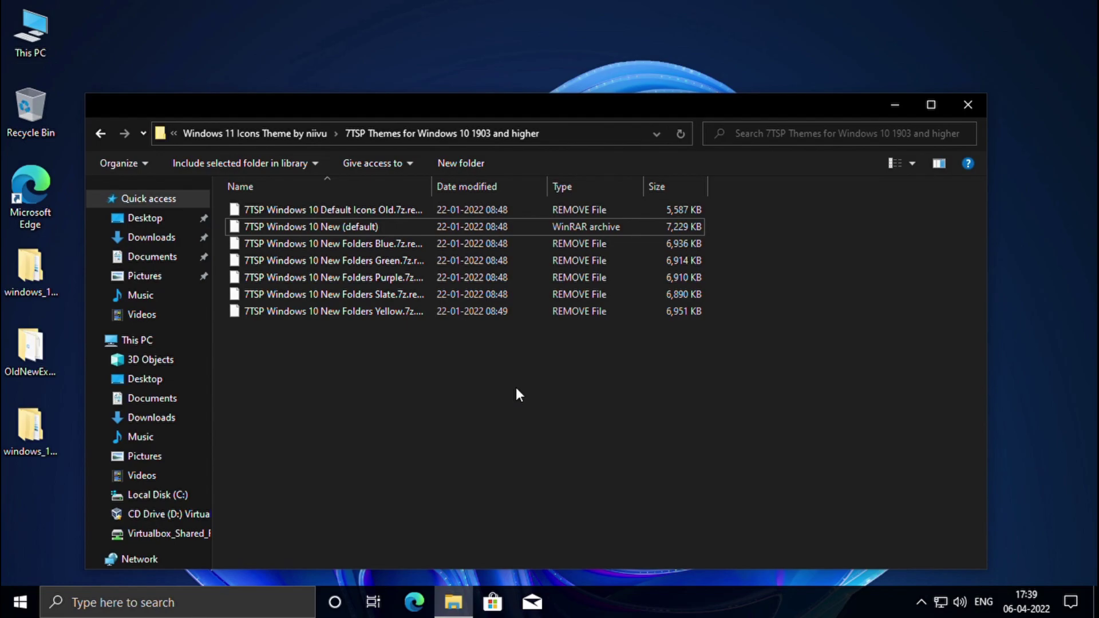
right_click(298, 398)
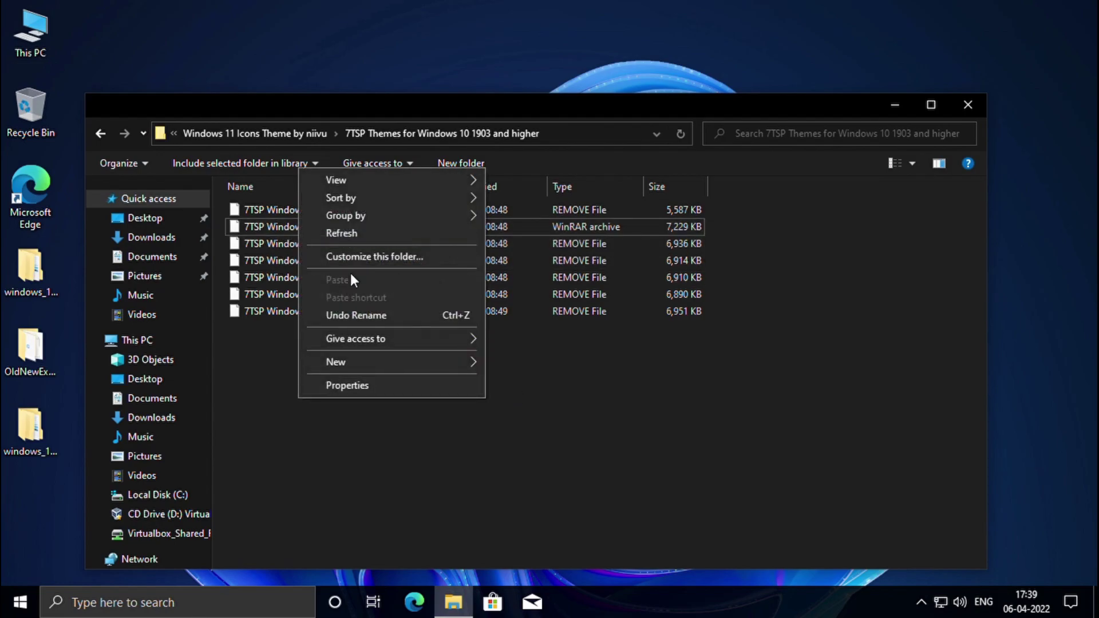
left_click(350, 233)
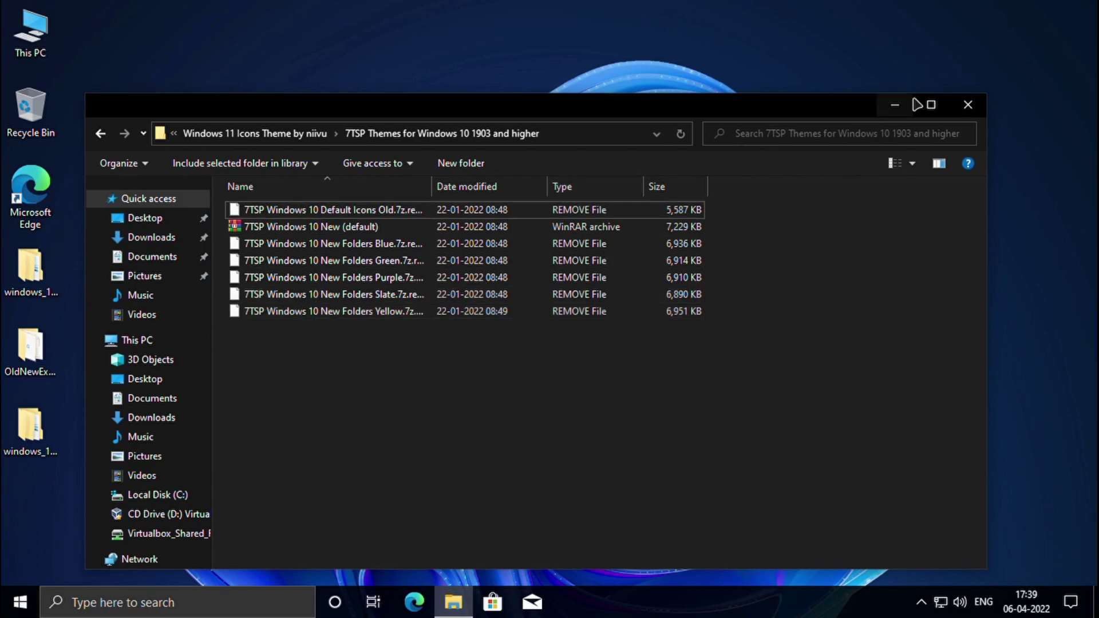
left_click(894, 106)
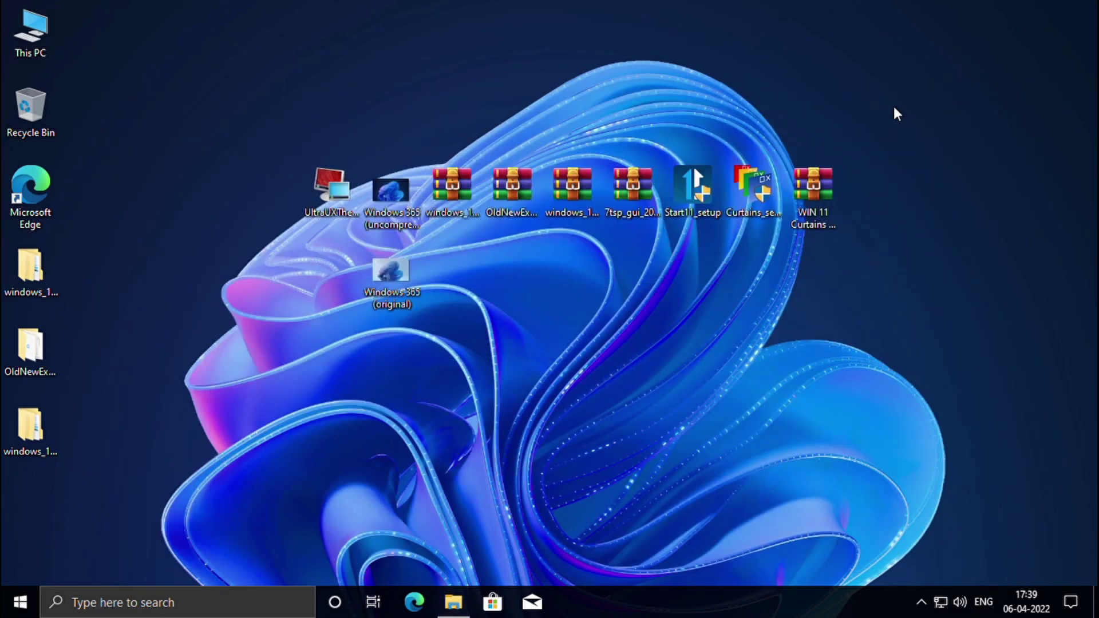
Extract the 7tsp_gui_2019_edition archive into its own desktop folder and open that folder.
left_click(626, 192)
right_click(625, 192)
left_click(680, 276)
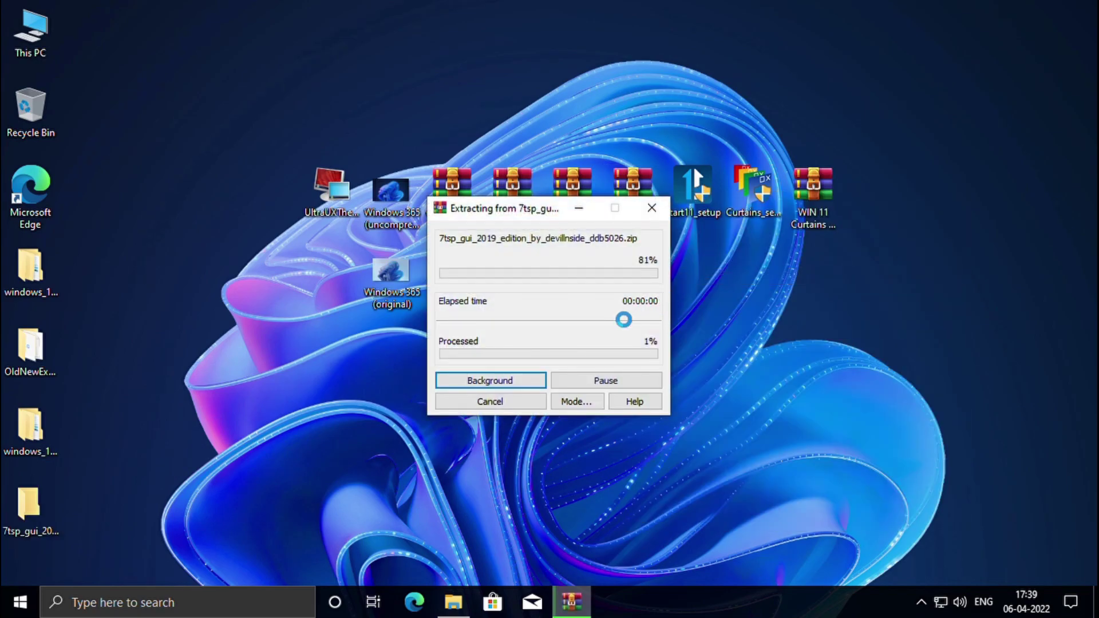
double_click(41, 518)
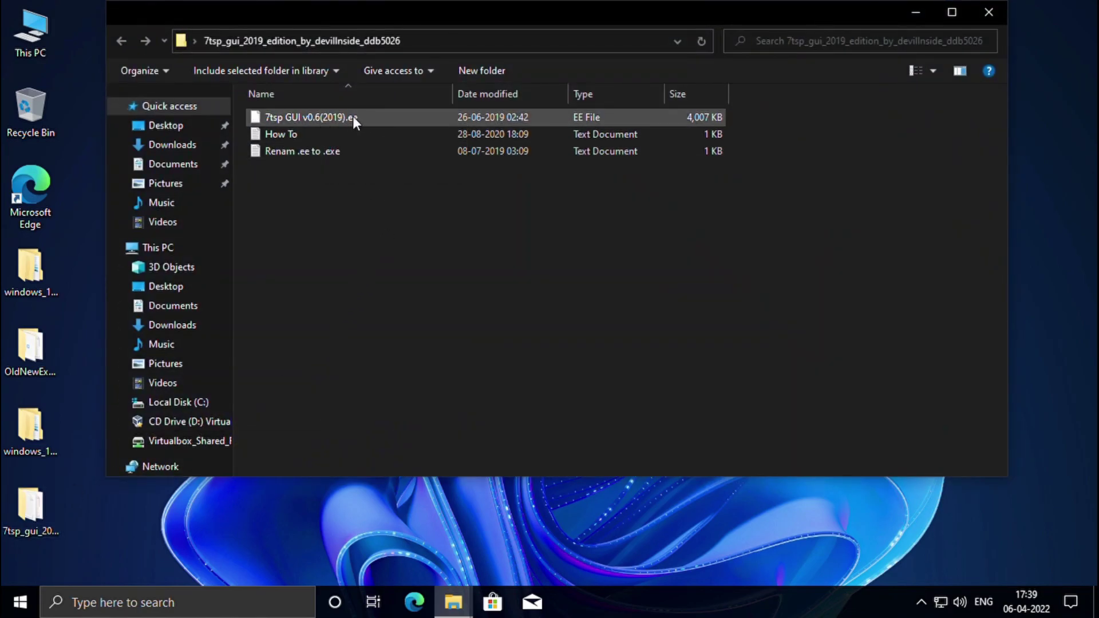
Rename the 7tsp GUI .ee file to "7tsp GUI v0.6(2019).exe", accept the extension change and refresh the folder.
left_click(366, 121)
right_click(372, 119)
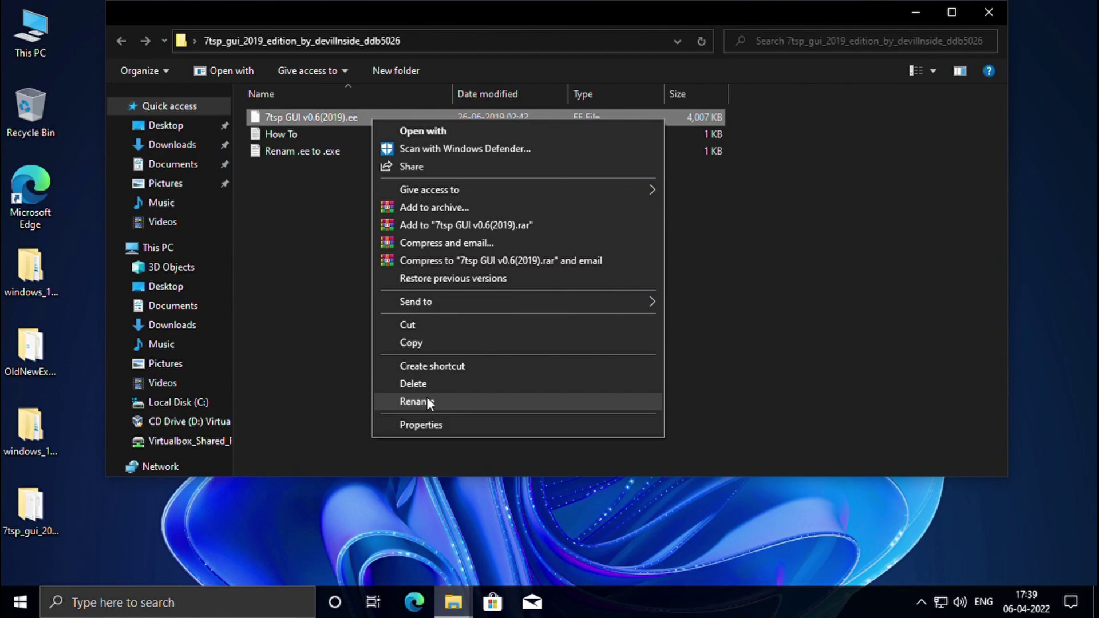
left_click(427, 397)
left_click(356, 118)
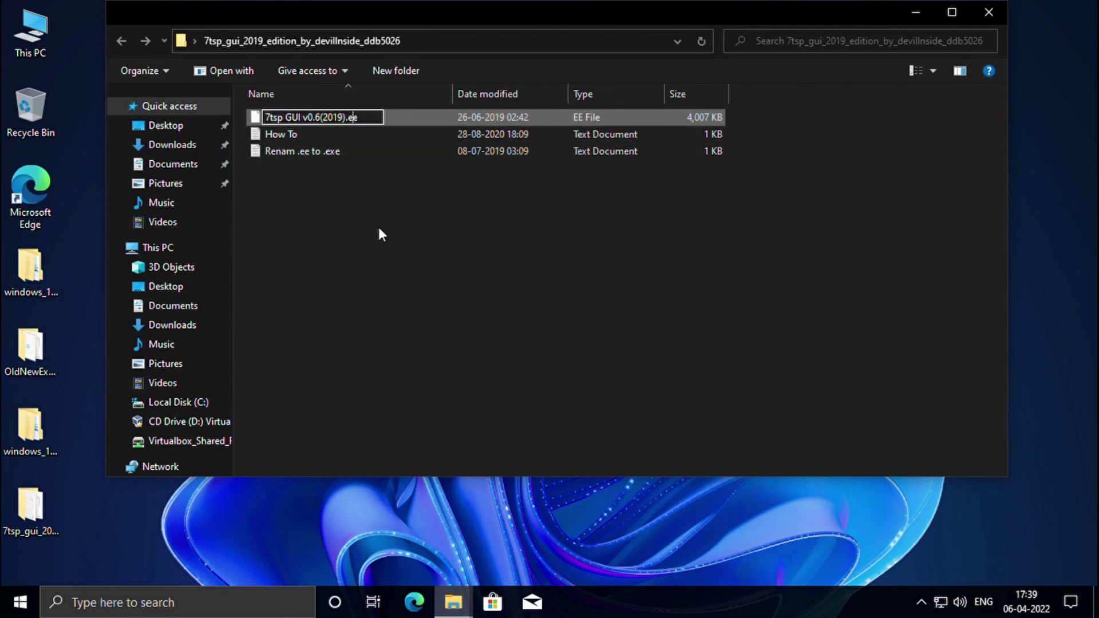
type("x")
key("Return")
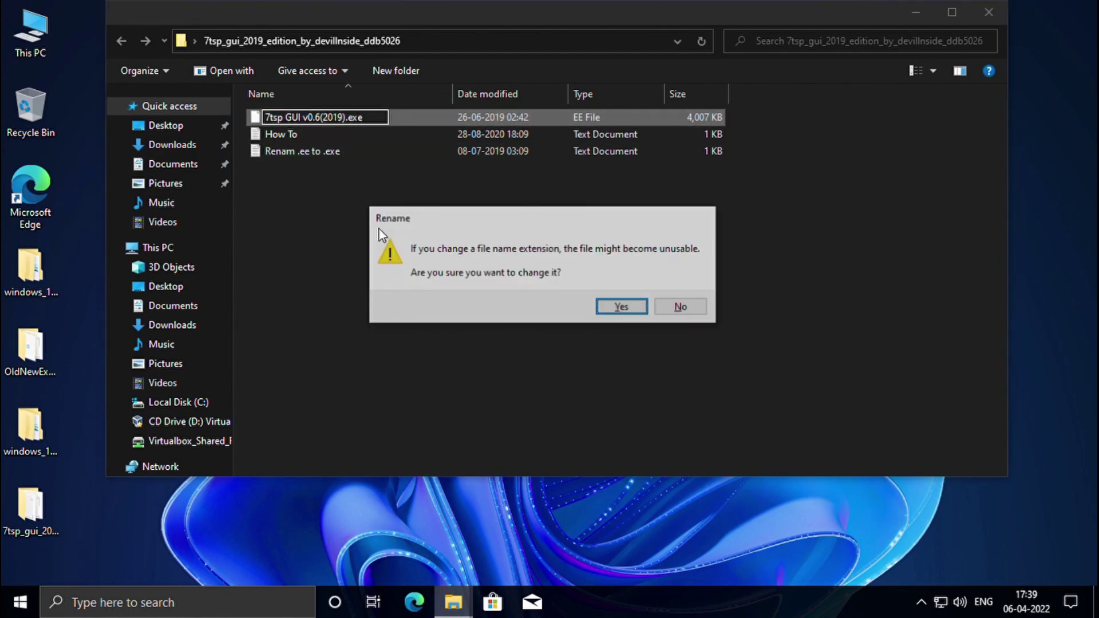
left_click(618, 305)
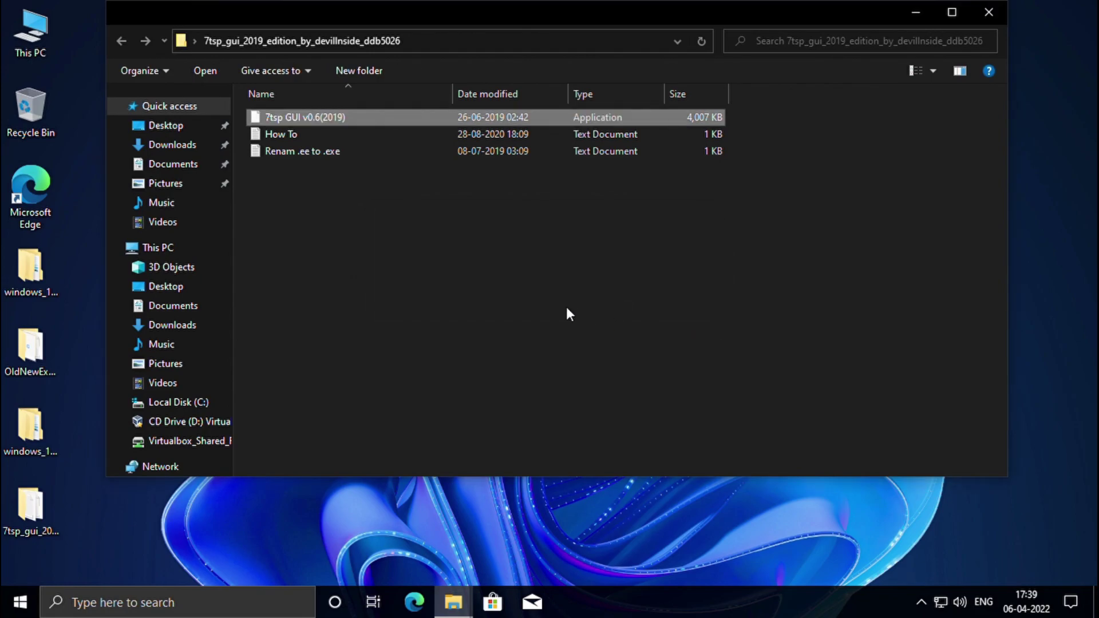
right_click(566, 309)
left_click(593, 370)
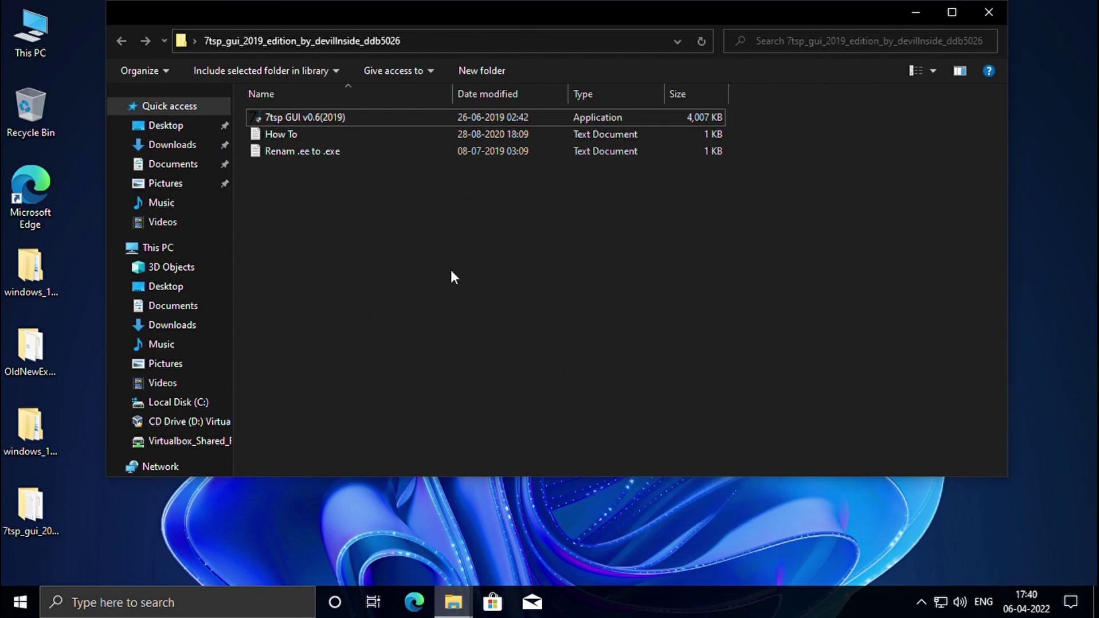
Run 7tsp GUI v0.6(2019) with administrator permission and accept the Fixit Tools Agreement.
double_click(361, 122)
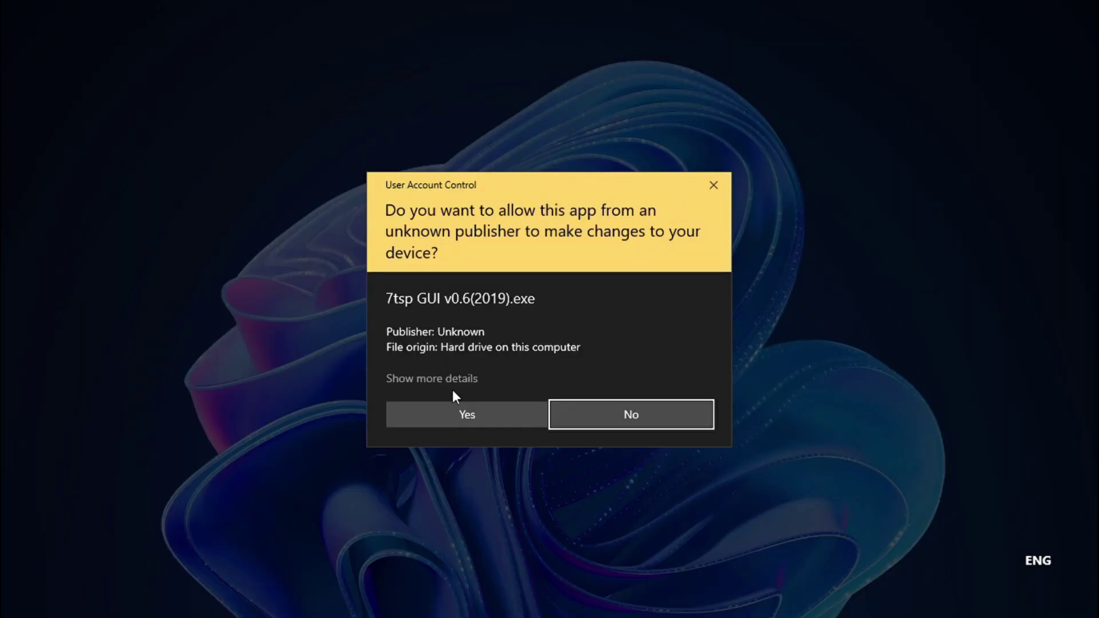
left_click(451, 414)
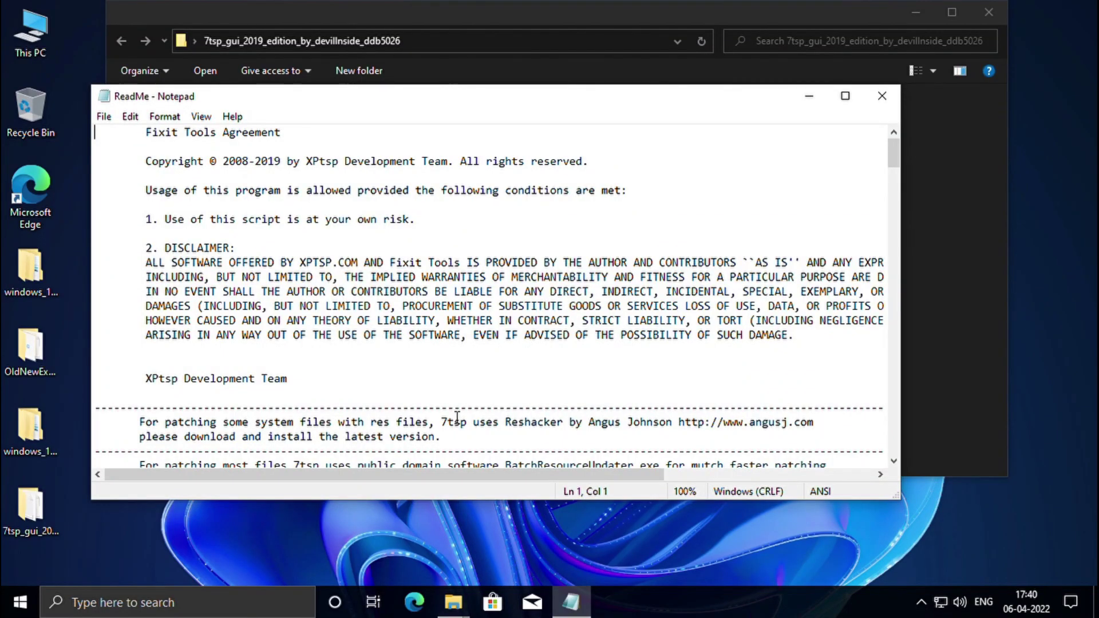
left_click(522, 364)
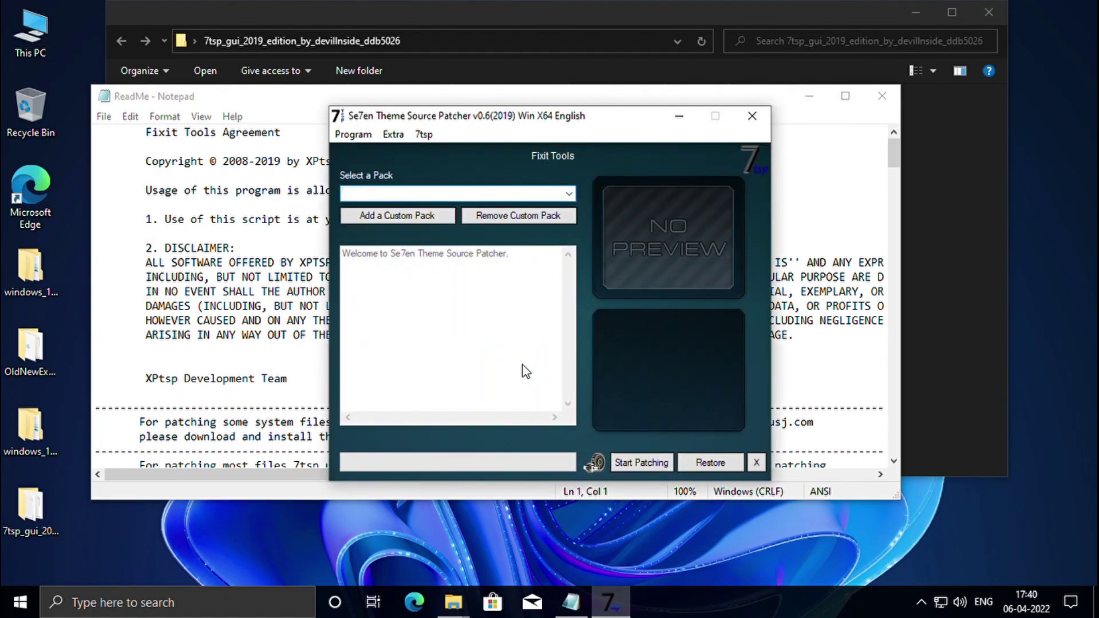
Add the custom pack "7TSP Windows 10 New (default)" from the "7TSP Themes for Windows 10 1903 and higher" folder in the extracted Windows 11 icon themes.
left_click(387, 213)
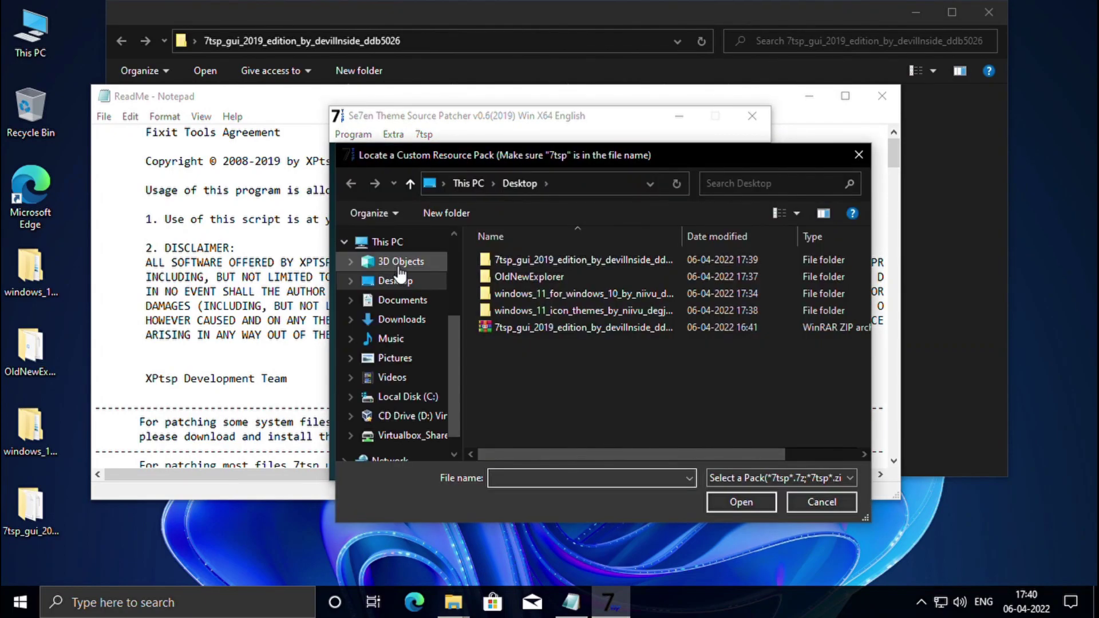
left_click(404, 285)
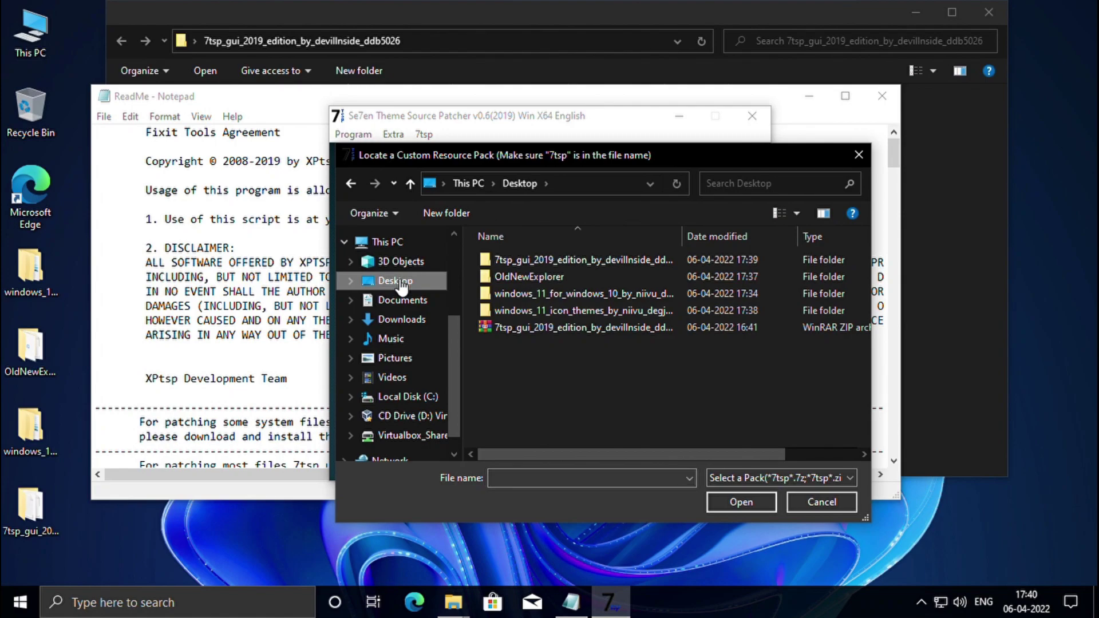
double_click(583, 309)
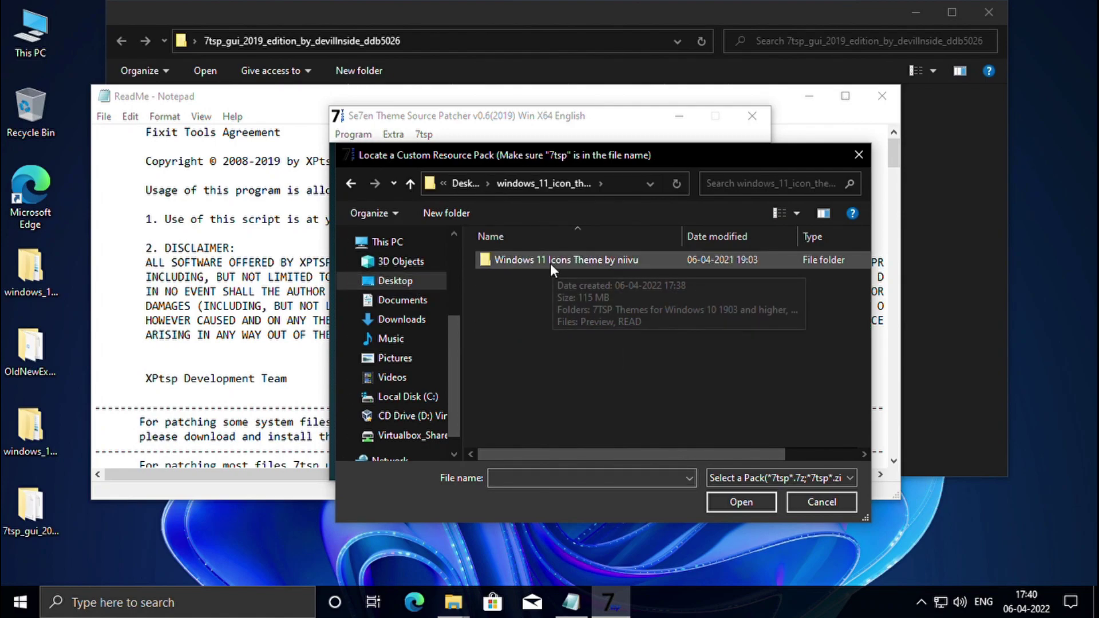
left_click(552, 261)
double_click(552, 261)
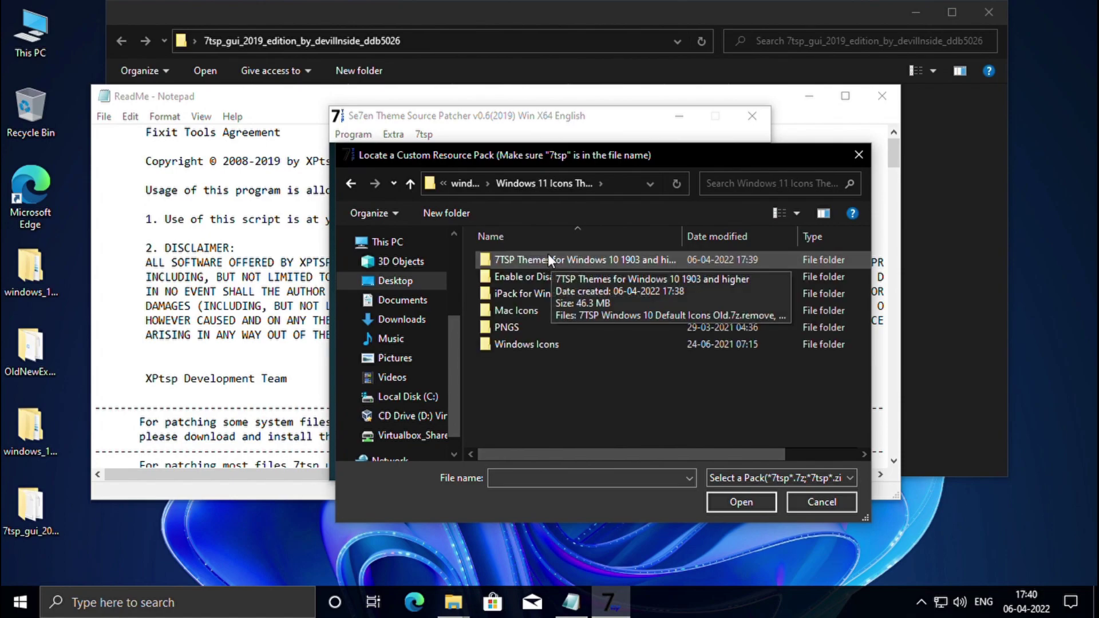
double_click(548, 258)
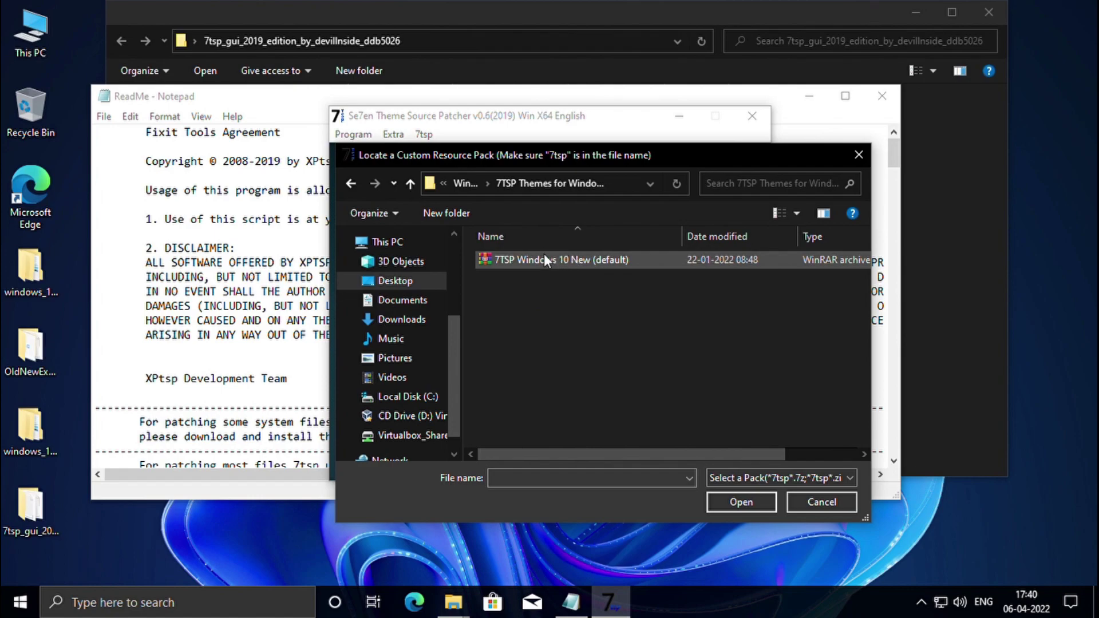
left_click(546, 256)
left_click(739, 501)
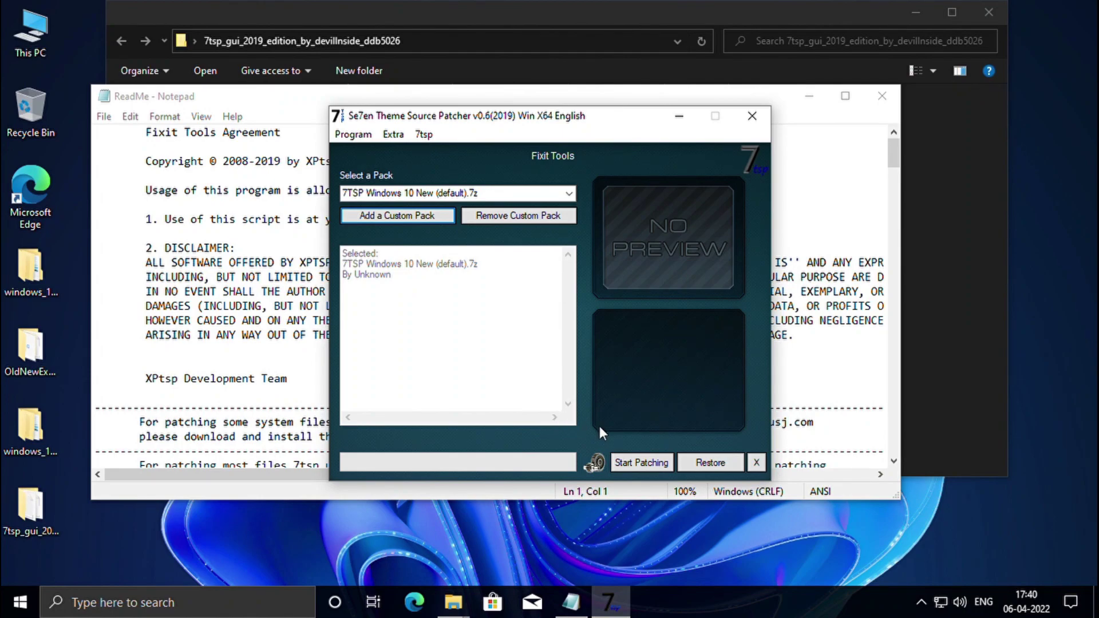
Patch the system with the selected 7TSP Windows 10 New (default) pack and reboot the computer.
left_click(635, 461)
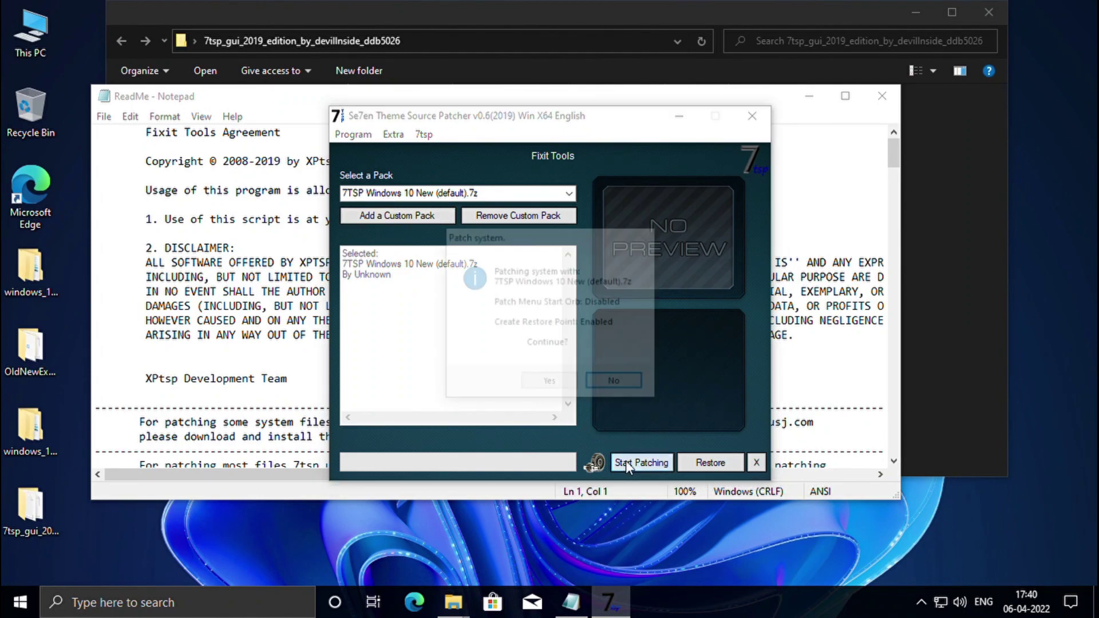
left_click(547, 384)
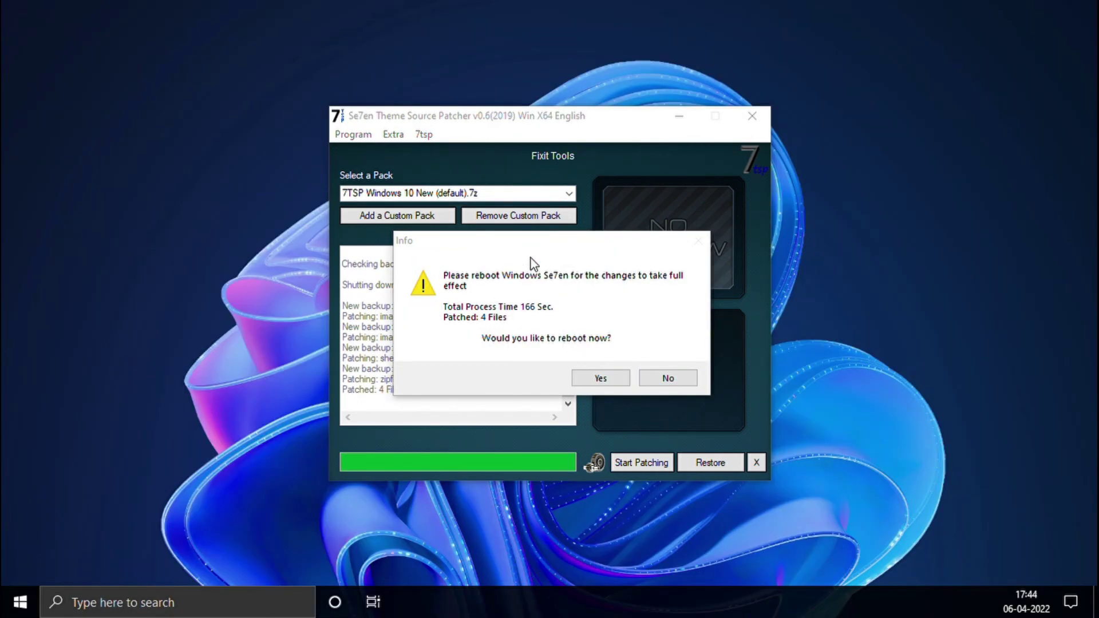
left_click(598, 377)
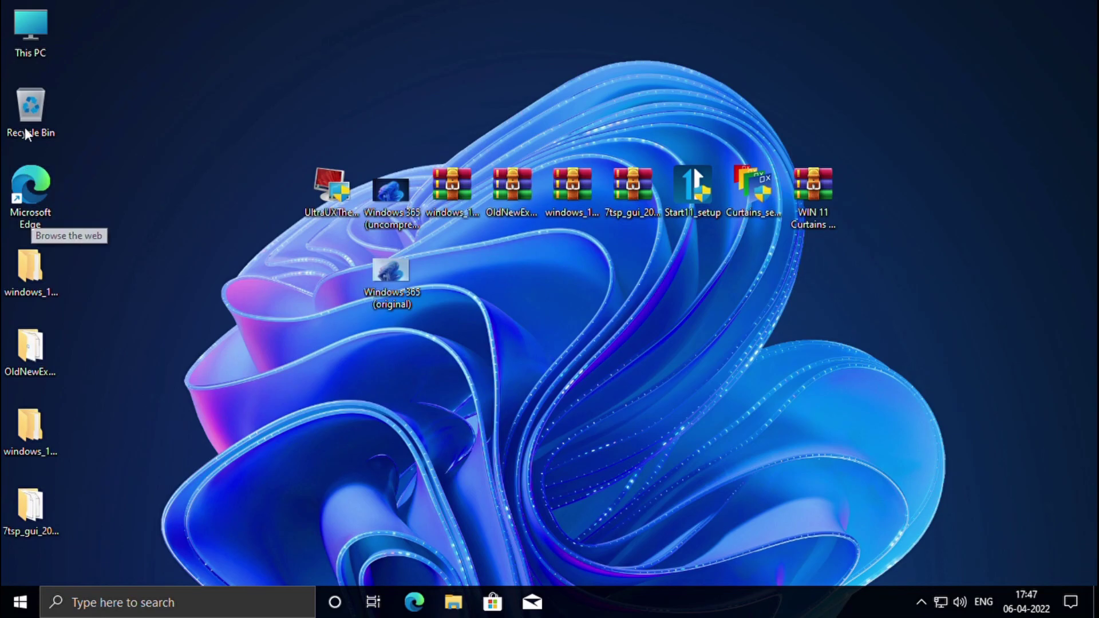
Examine the folder and drive icons in This PC and Quick access, then close the File Explorer window.
double_click(22, 39)
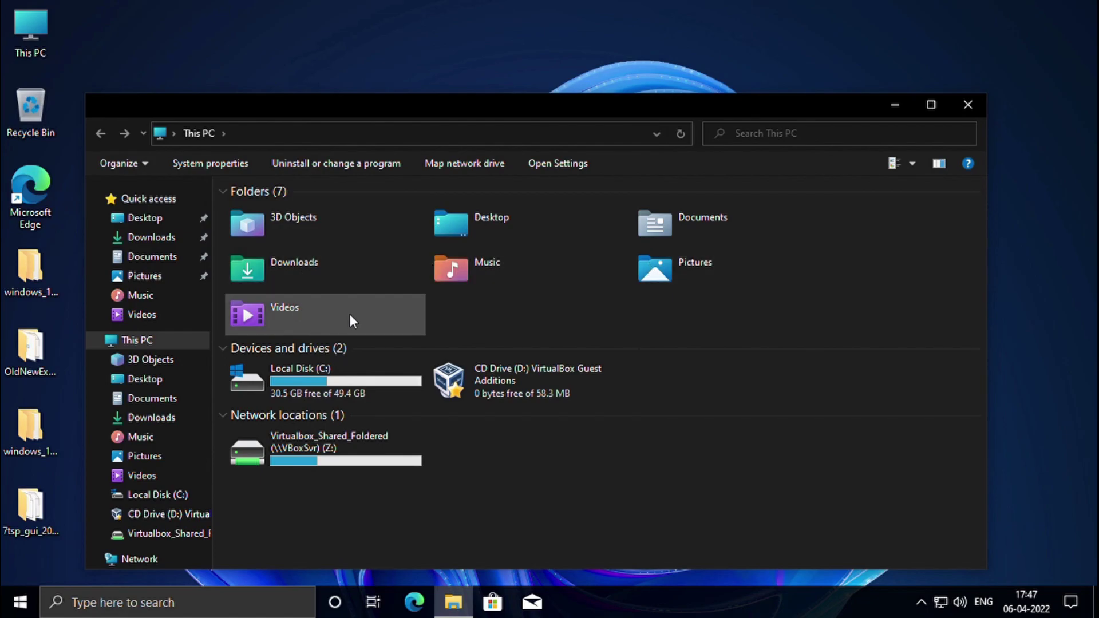
left_click(150, 199)
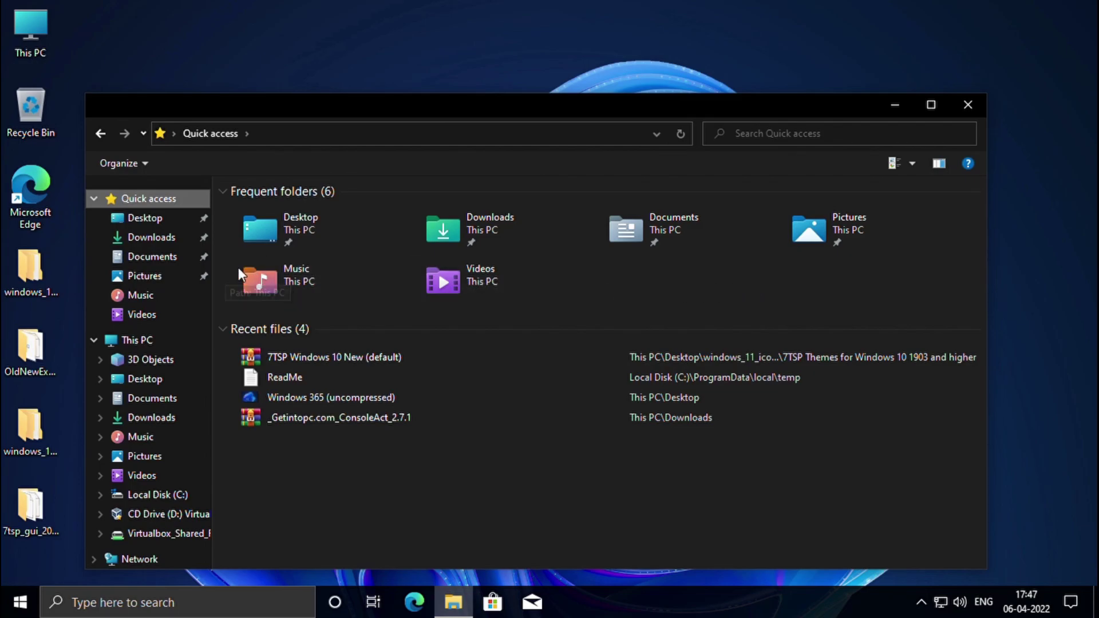
left_click(163, 339)
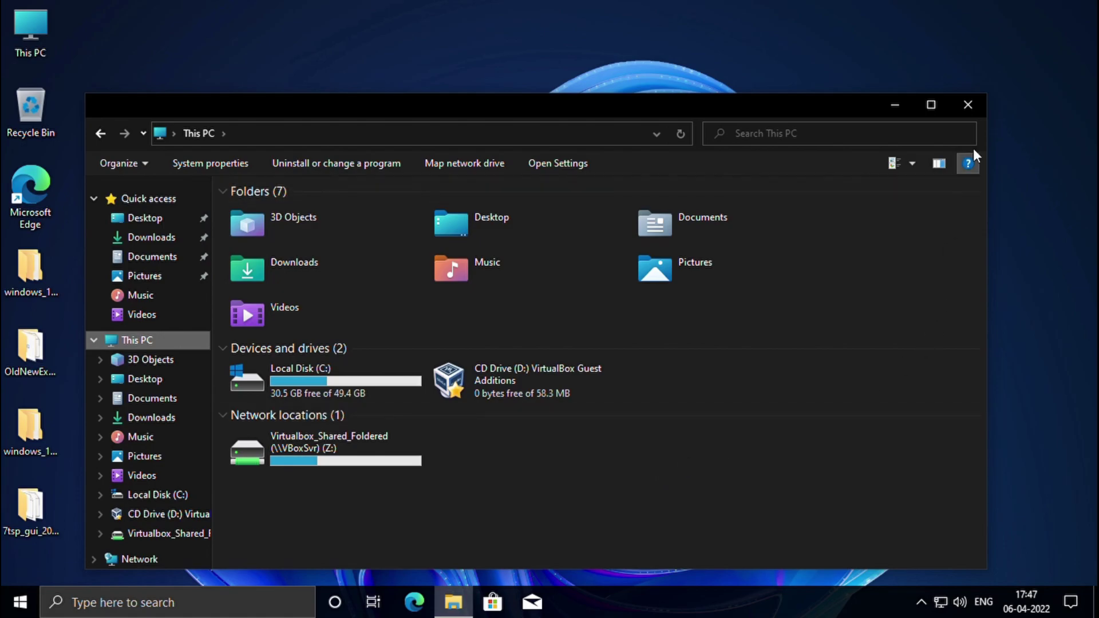
left_click(966, 107)
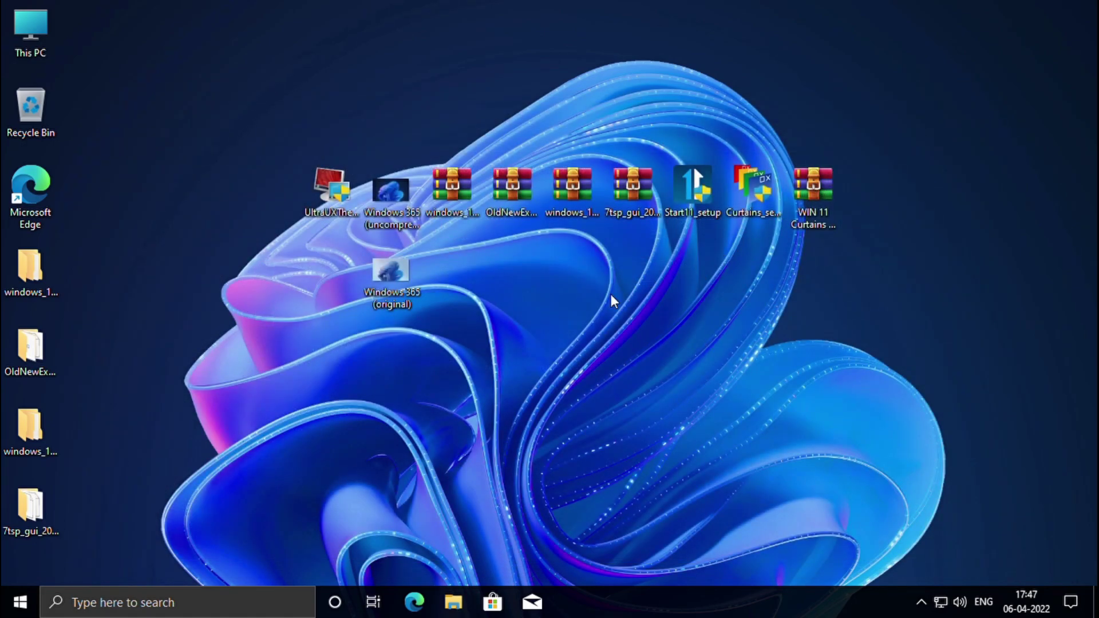
Run the Start11_setup installer from the desktop and allow it to make changes to the device.
double_click(690, 195)
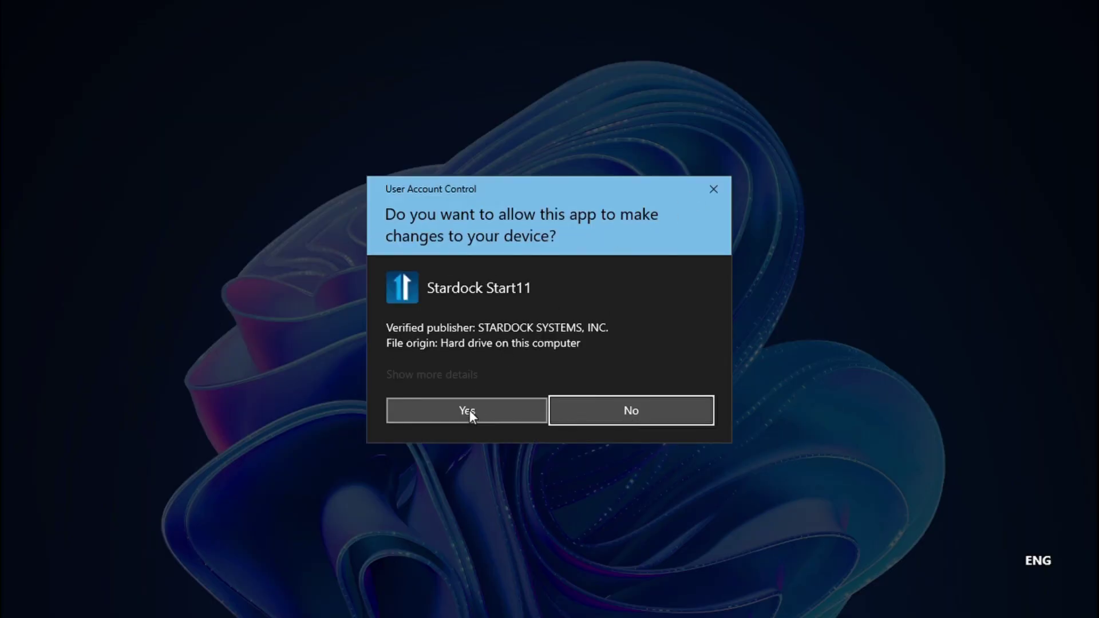
left_click(467, 411)
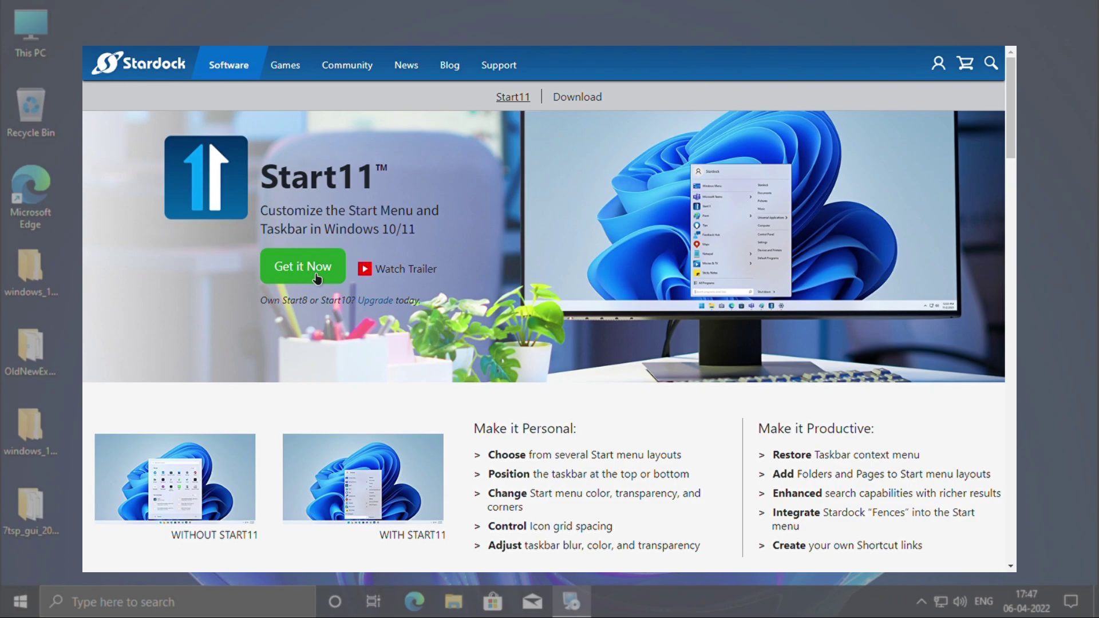
Download the free 30-day trial of the single-install Start11 edition from the Stardock website and dismiss the download bar.
left_click(317, 276)
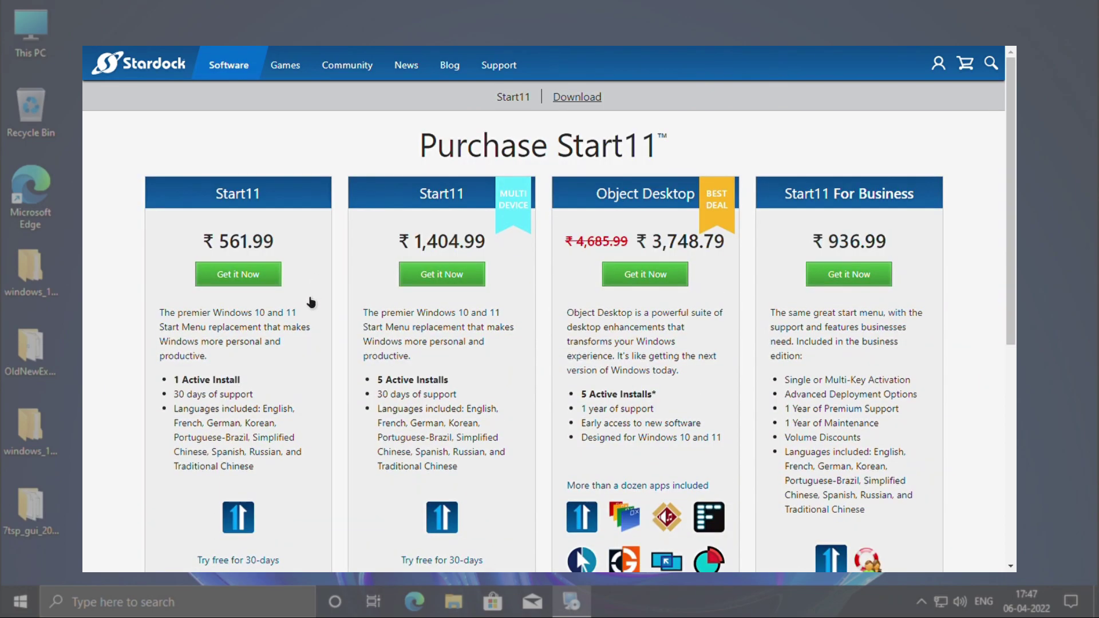
scroll(302, 328, "down", 1)
scroll(274, 446, "down", 1)
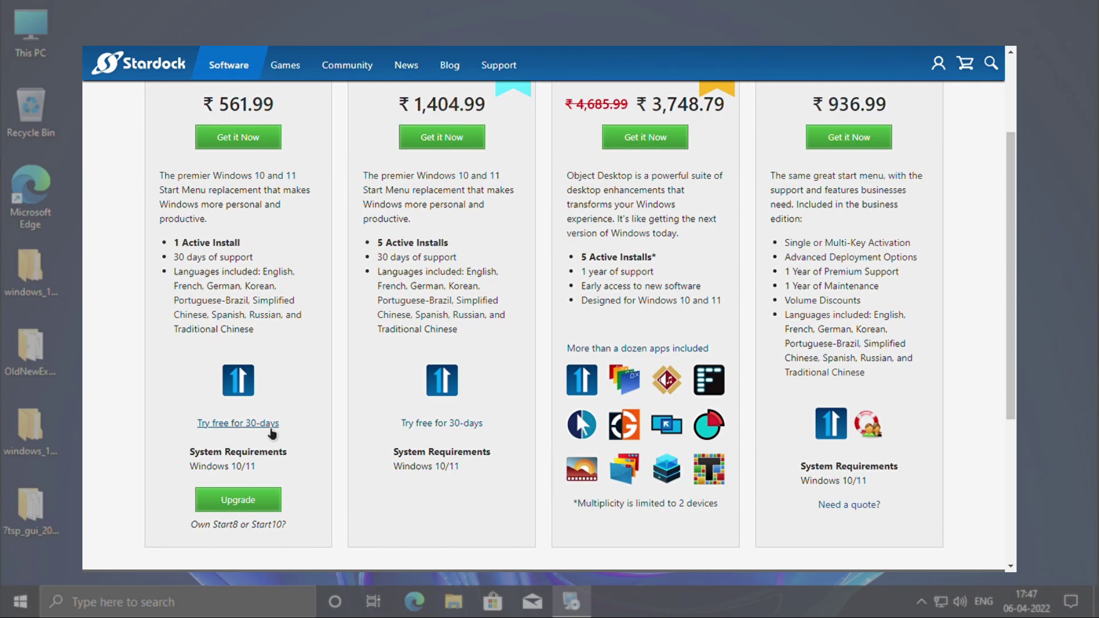
left_click(271, 426)
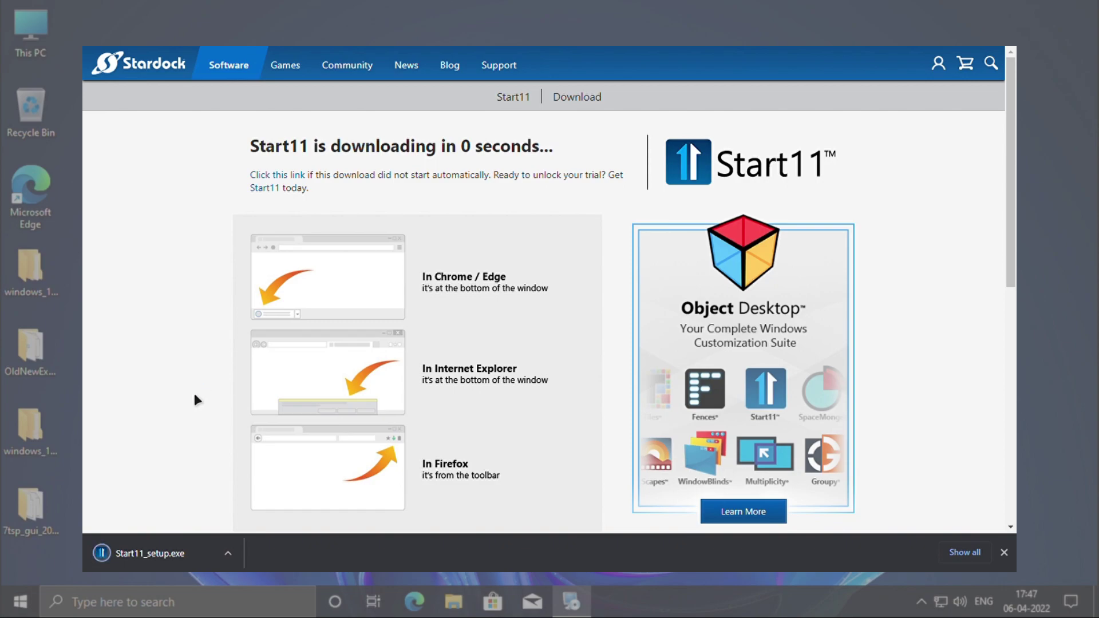
left_click(1004, 552)
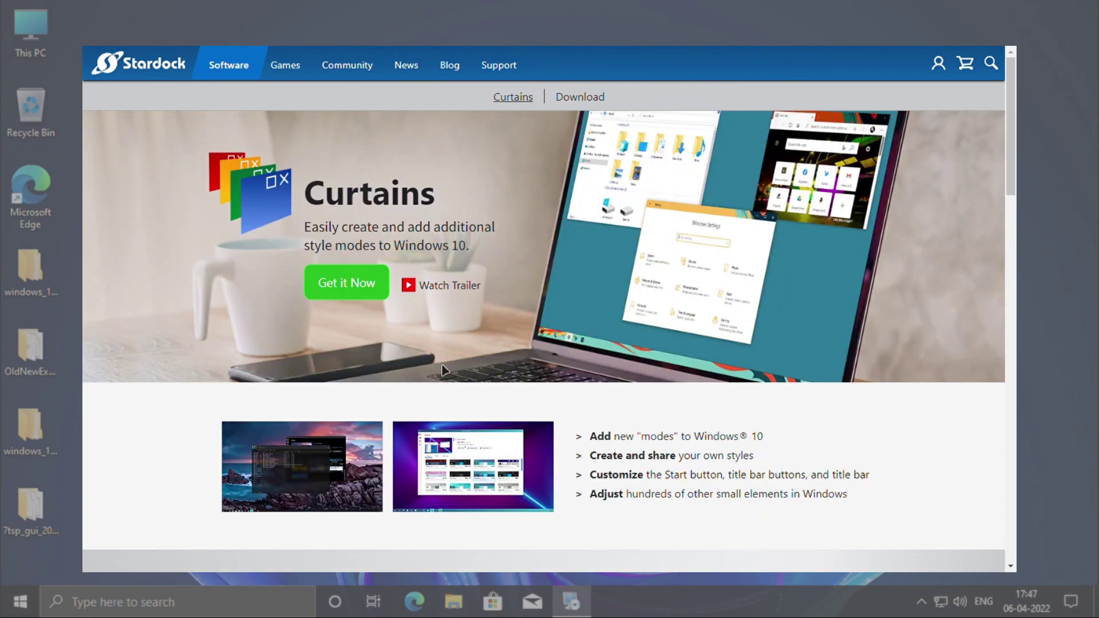
Download the free 30-day trial of Curtains from its Stardock product page.
left_click(371, 296)
scroll(370, 320, "down", 5)
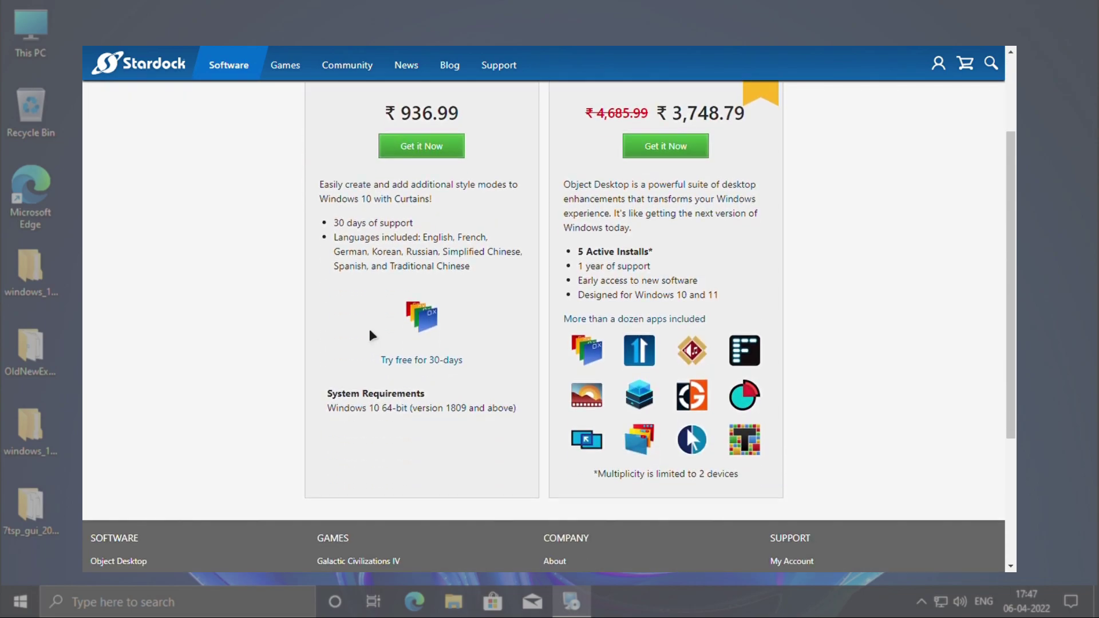
left_click(421, 355)
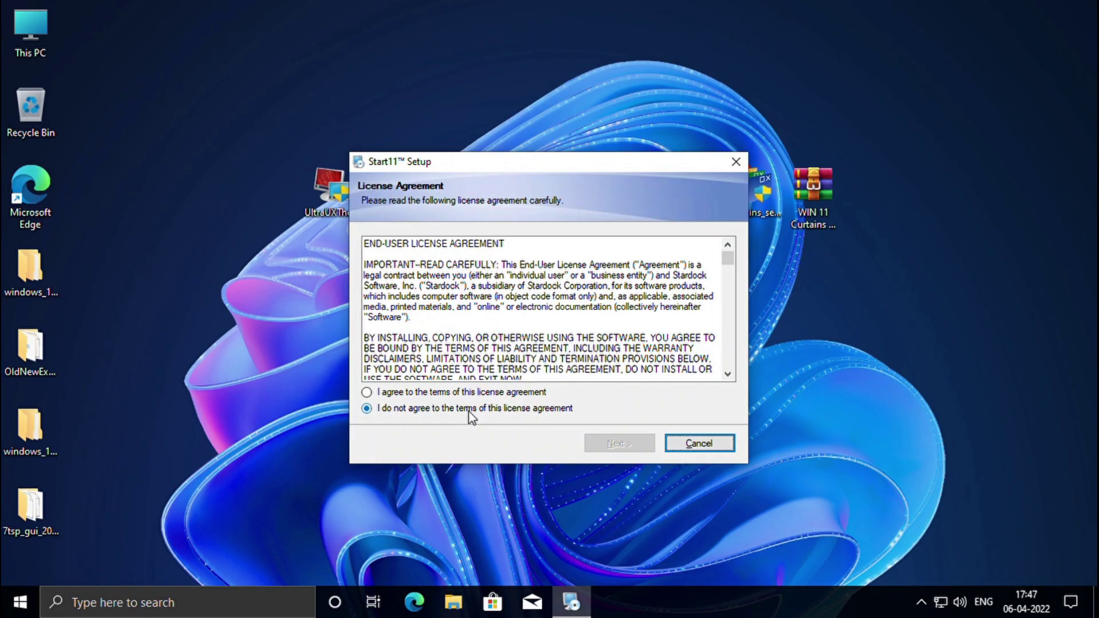
Agree to the Start11 license terms and proceed through the setup to install it.
left_click(370, 392)
left_click(602, 443)
left_click(601, 444)
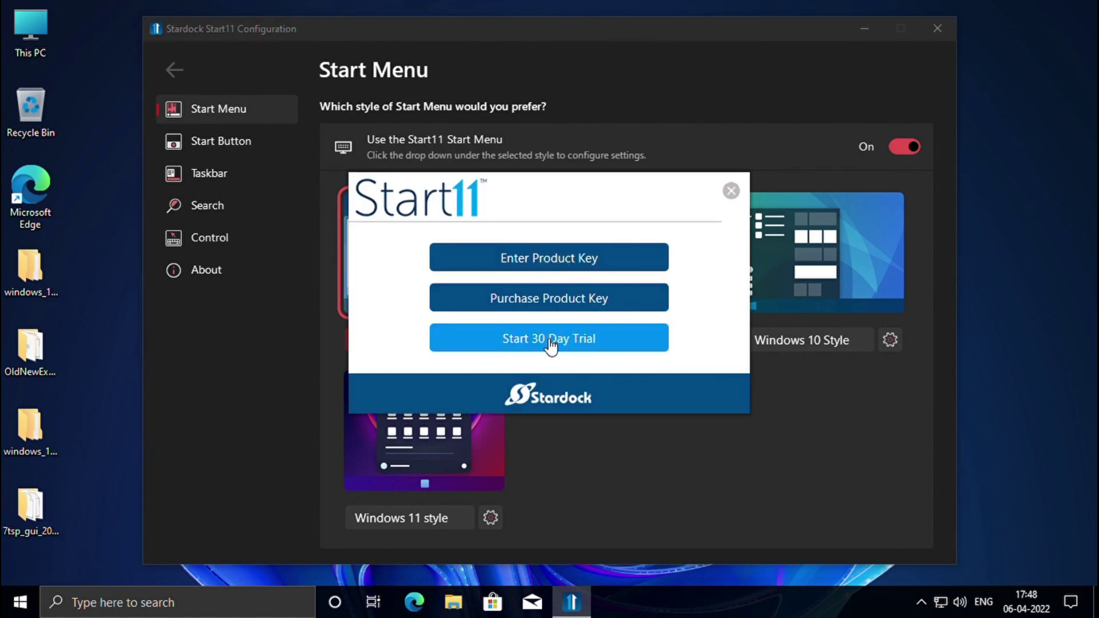
Activate the Start11 30-day trial using the email address and finish the activation.
left_click(551, 341)
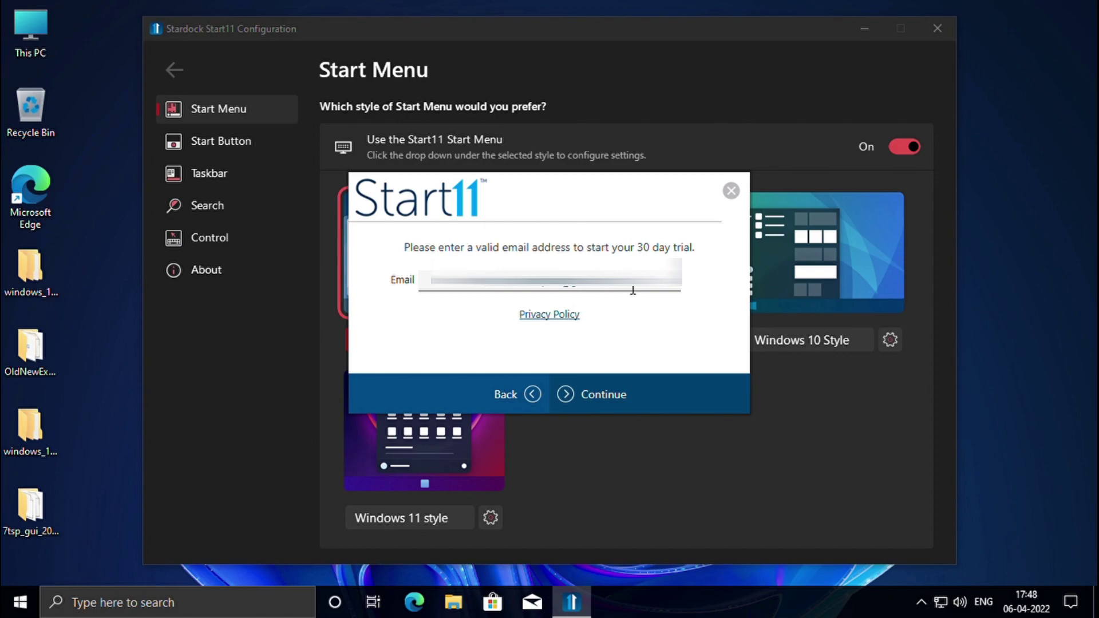
left_click(602, 396)
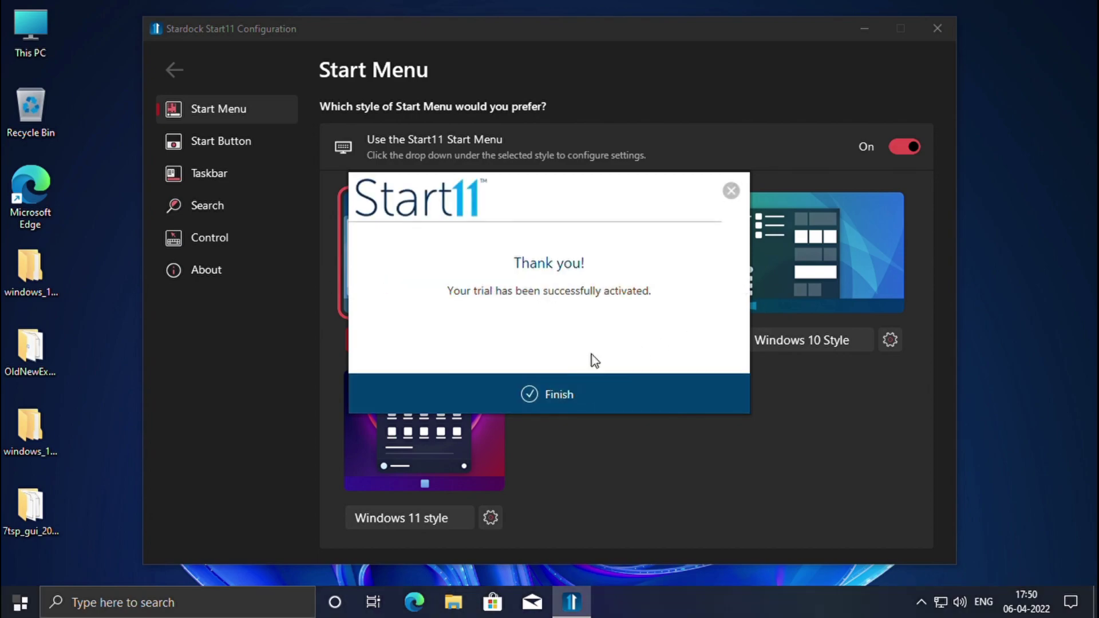
left_click(555, 400)
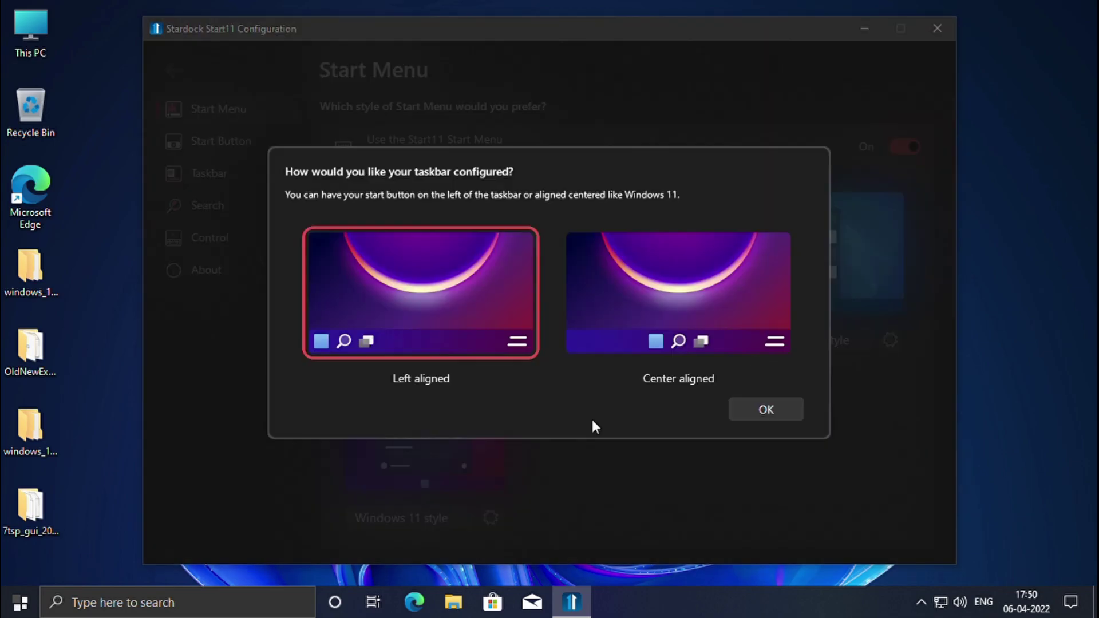
Configure the taskbar as Center aligned and let Start11 hide the taskbar search bar.
left_click(686, 319)
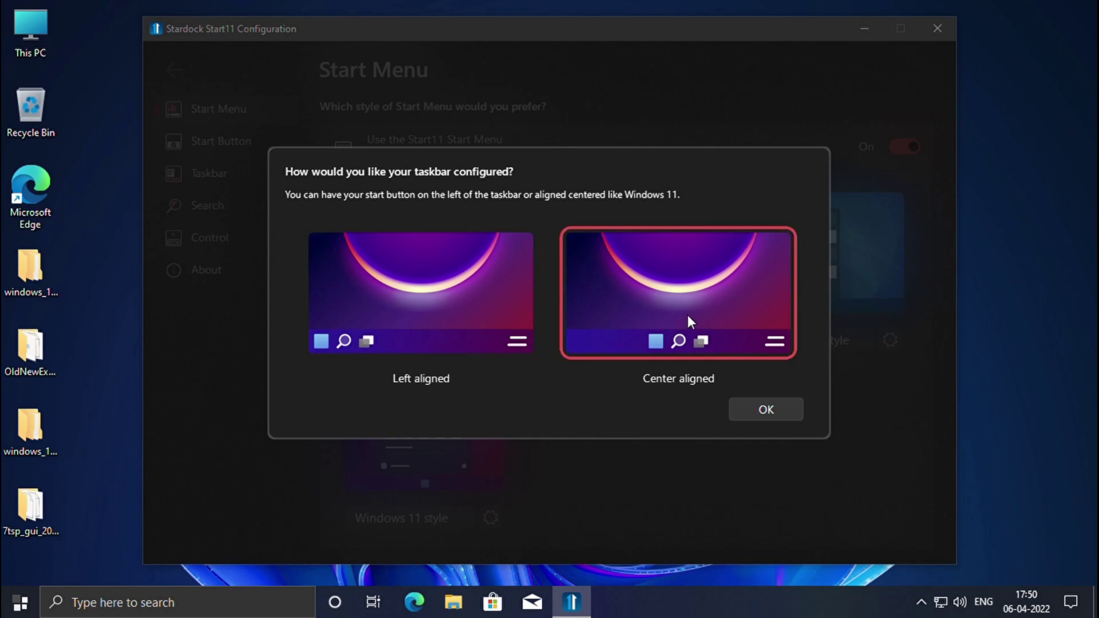
left_click(755, 409)
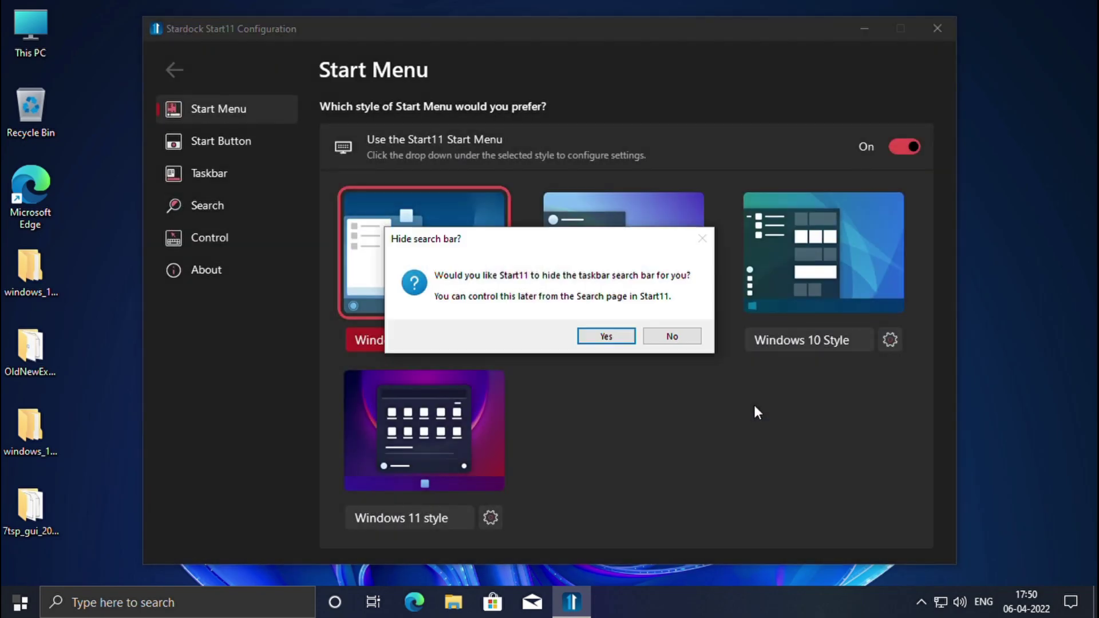
left_click(614, 337)
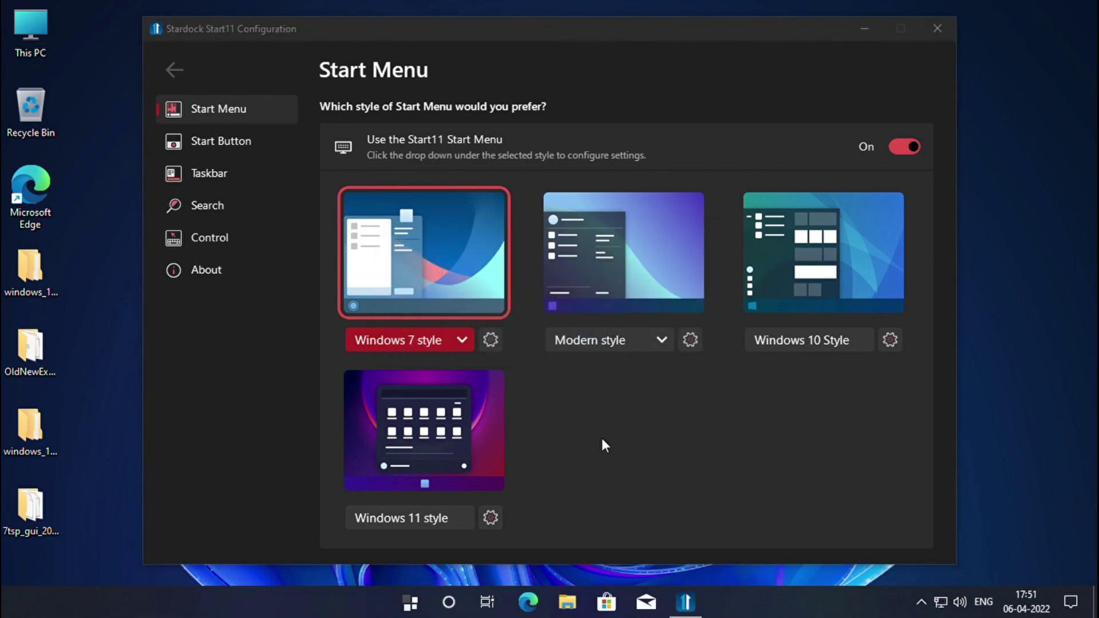
Select the Windows 11 style for the Start menu and open the Start menu briefly to preview it.
left_click(462, 466)
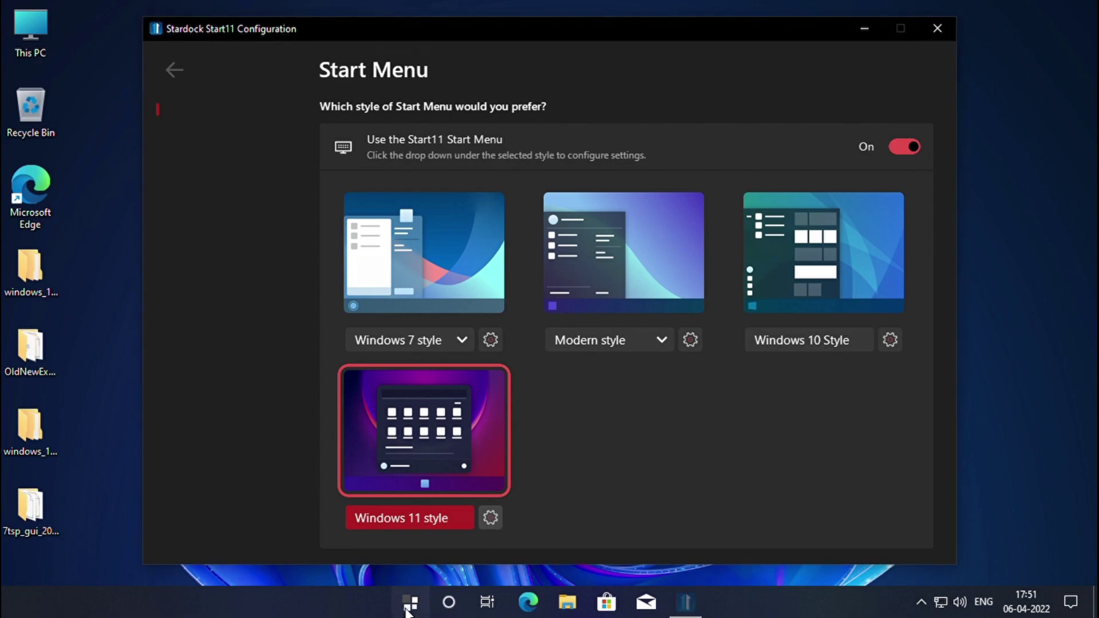
left_click(407, 610)
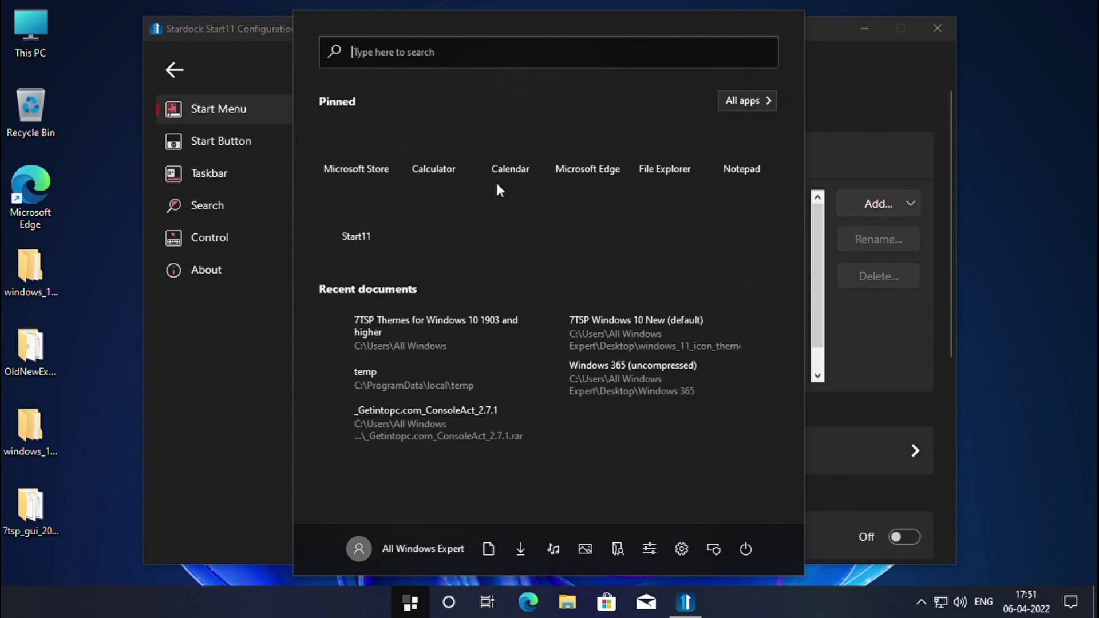
left_click(854, 397)
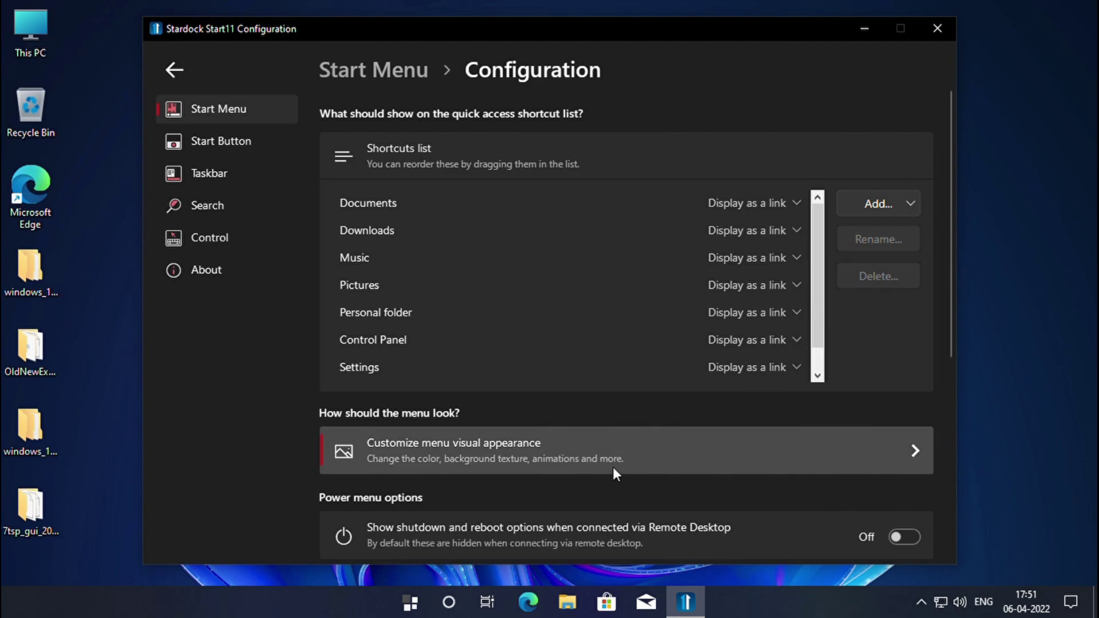
Examine the visual effects options in the Start menu's visual appearance settings and preview the Start menu again.
left_click(661, 466)
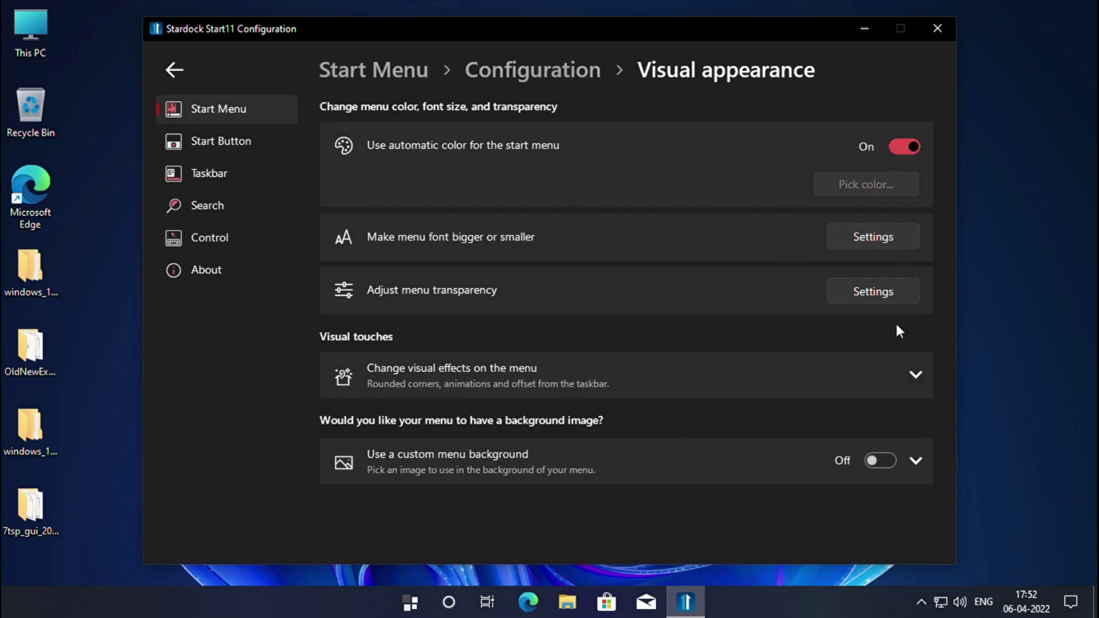
left_click(899, 372)
scroll(894, 372, "down", 3)
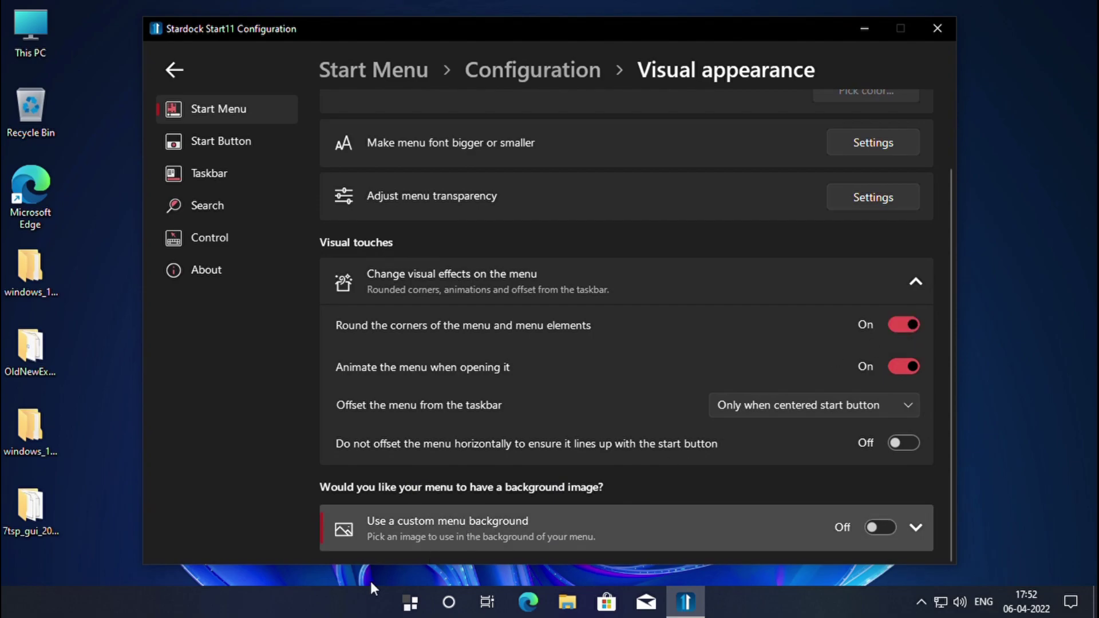
left_click(410, 603)
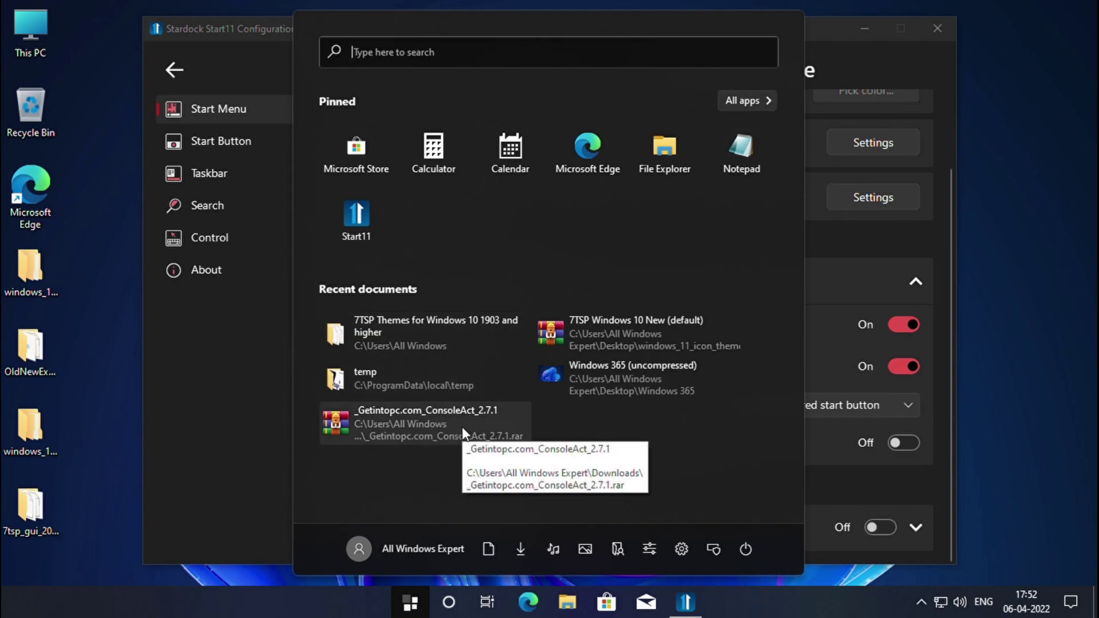
left_click(834, 481)
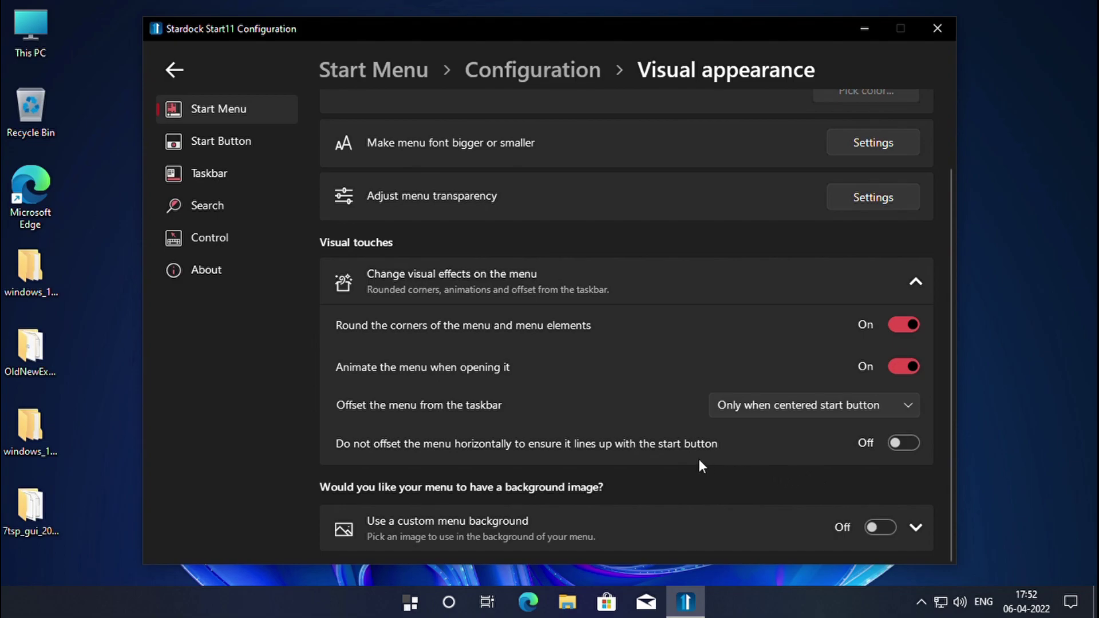
Make the Start menu slightly more transparent in the visual appearance settings.
scroll(699, 461, "up", 2)
scroll(700, 461, "down", 2)
scroll(625, 438, "up", 1)
scroll(626, 440, "up", 1)
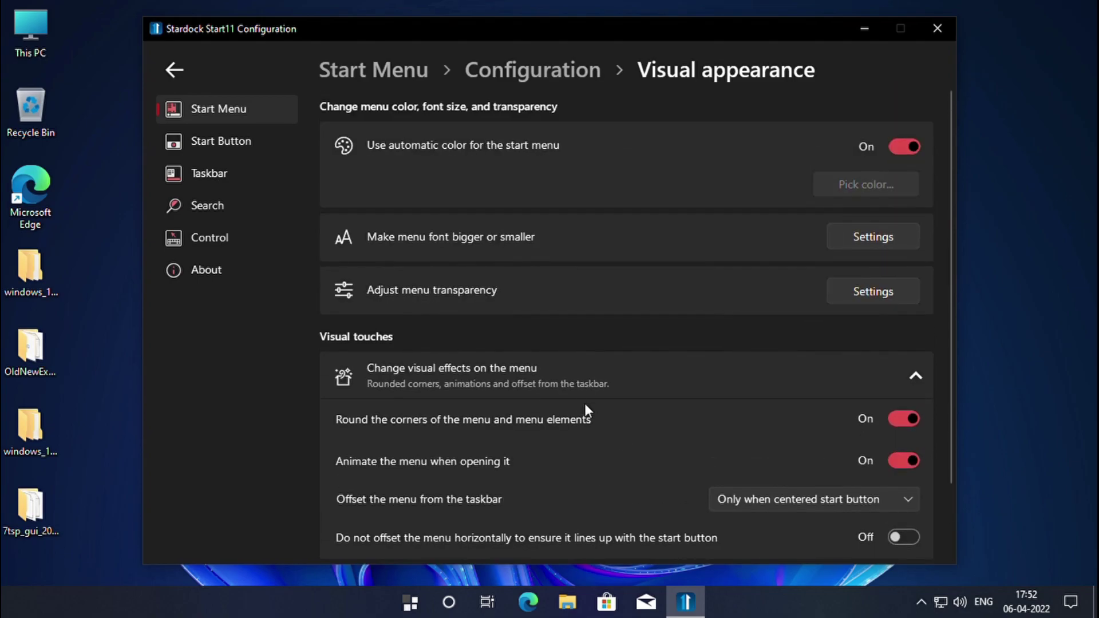
left_click(861, 286)
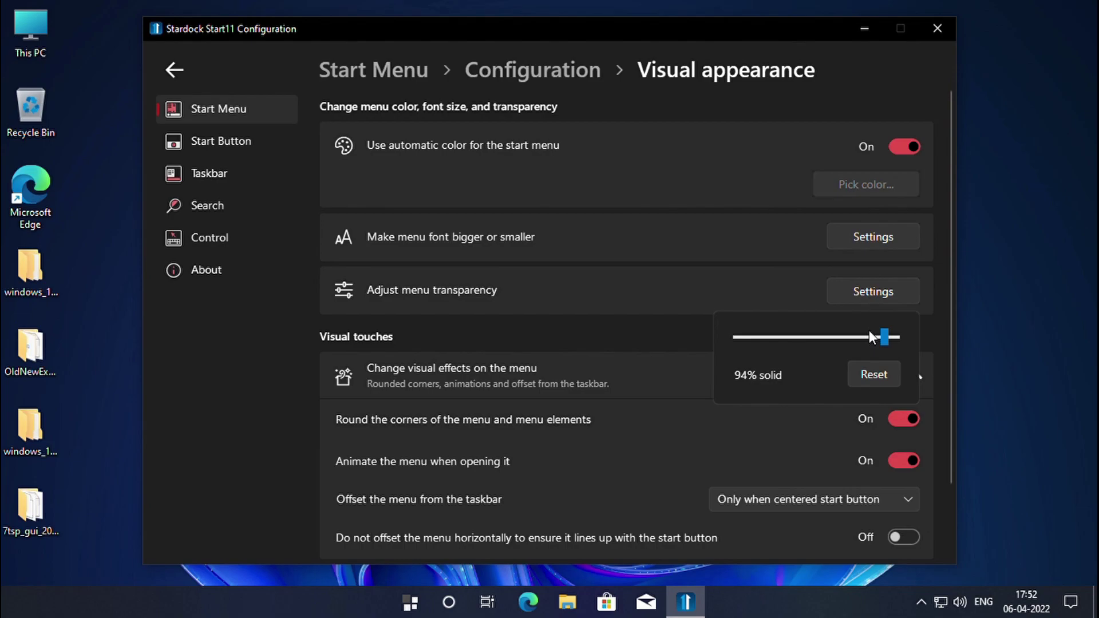
left_click_drag(886, 339, 880, 342)
left_click(670, 337)
Preview the Start menu's transparency against the desktop wallpaper with the configuration window moved aside, and close the Start11 configuration.
left_click(406, 606)
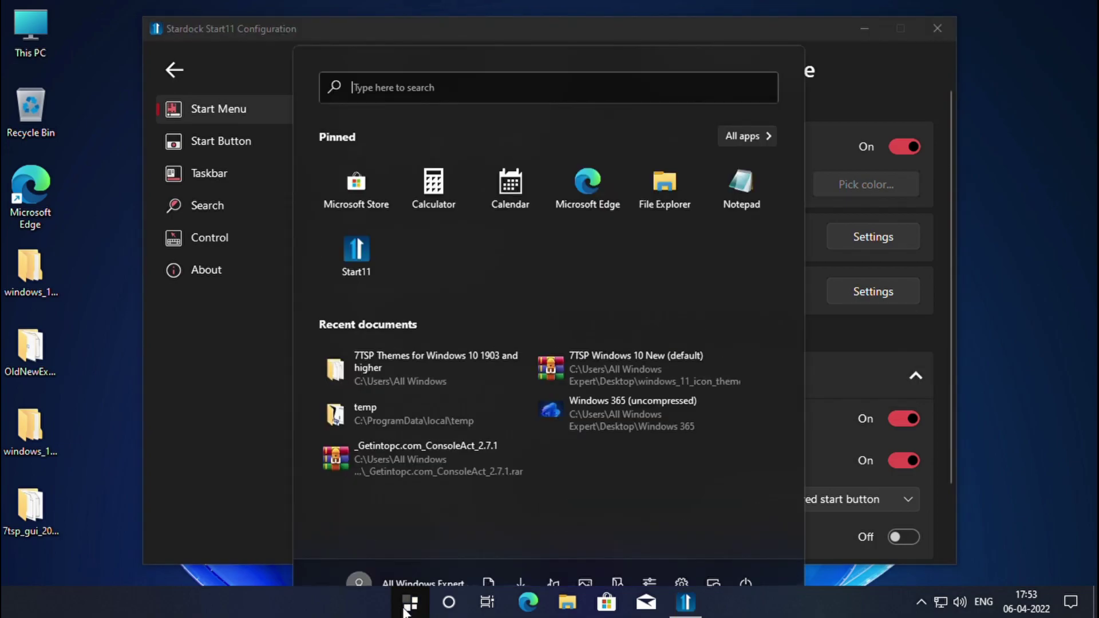
left_click(841, 218)
left_click_drag(502, 37, 1094, 332)
left_click(410, 602)
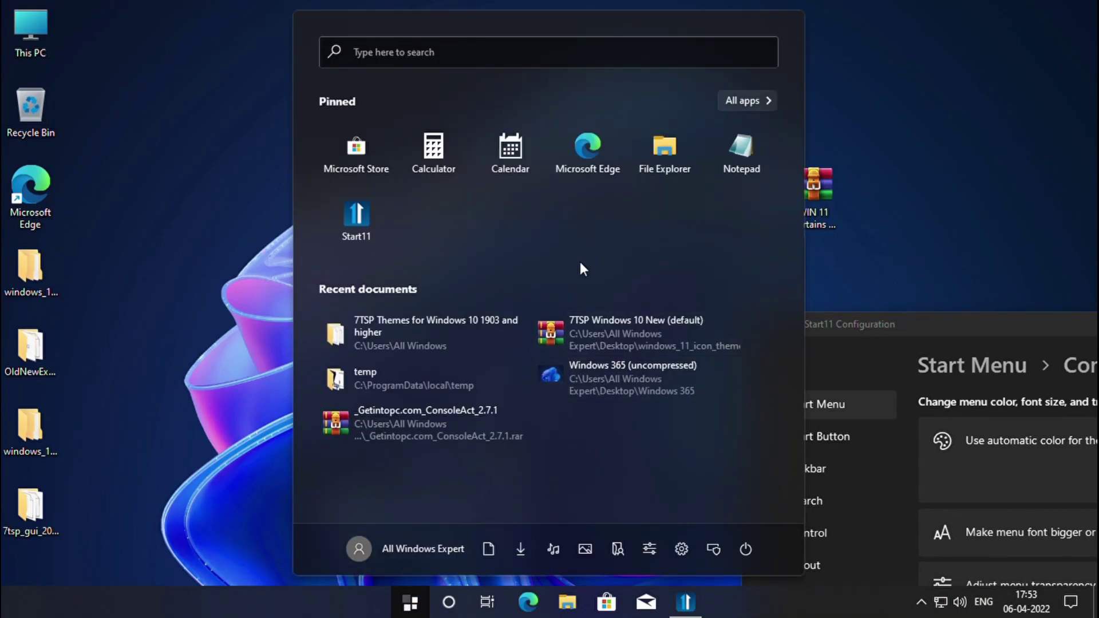
left_click(886, 335)
left_click_drag(886, 335, 306, 43)
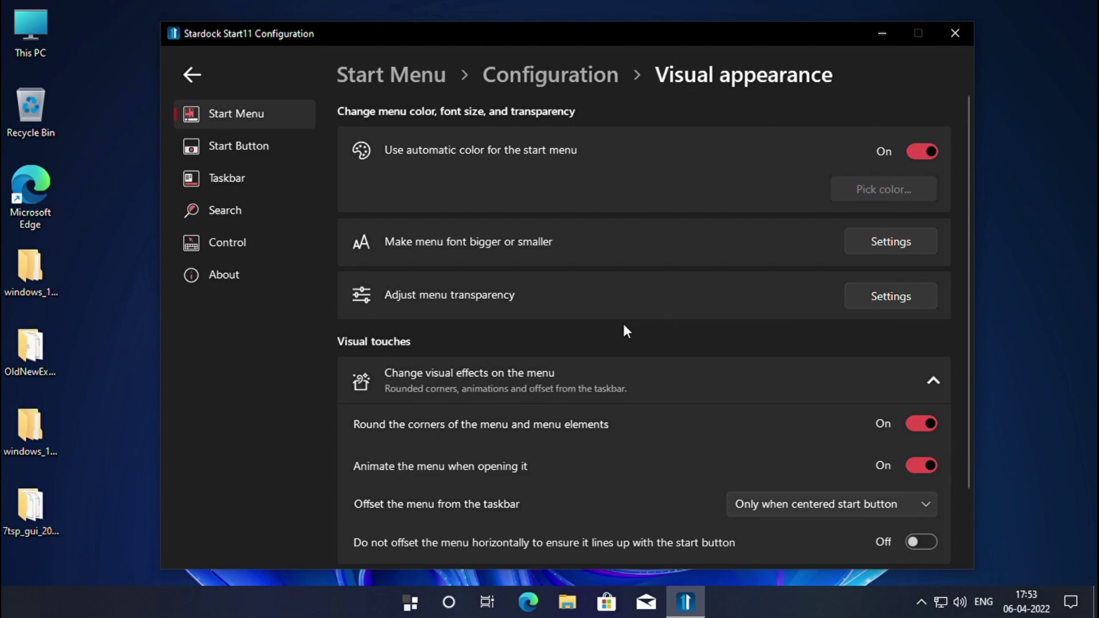
left_click(952, 35)
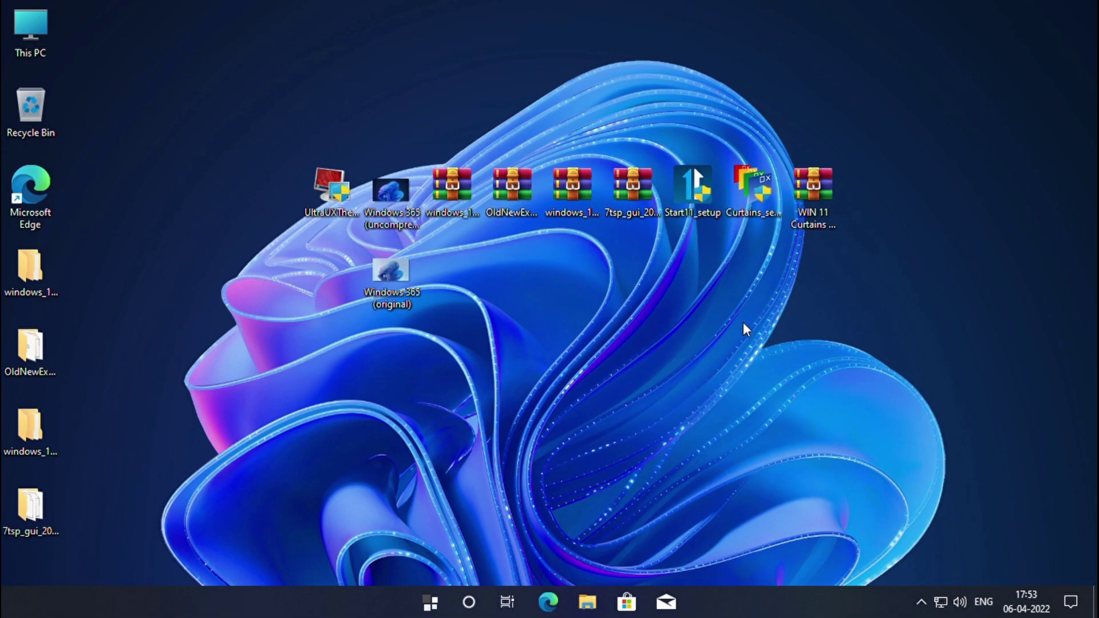
Install Stardock Curtains from its desktop setup file, accepting the license agreement, excluding Groupy and keeping the default installation folder.
double_click(754, 187)
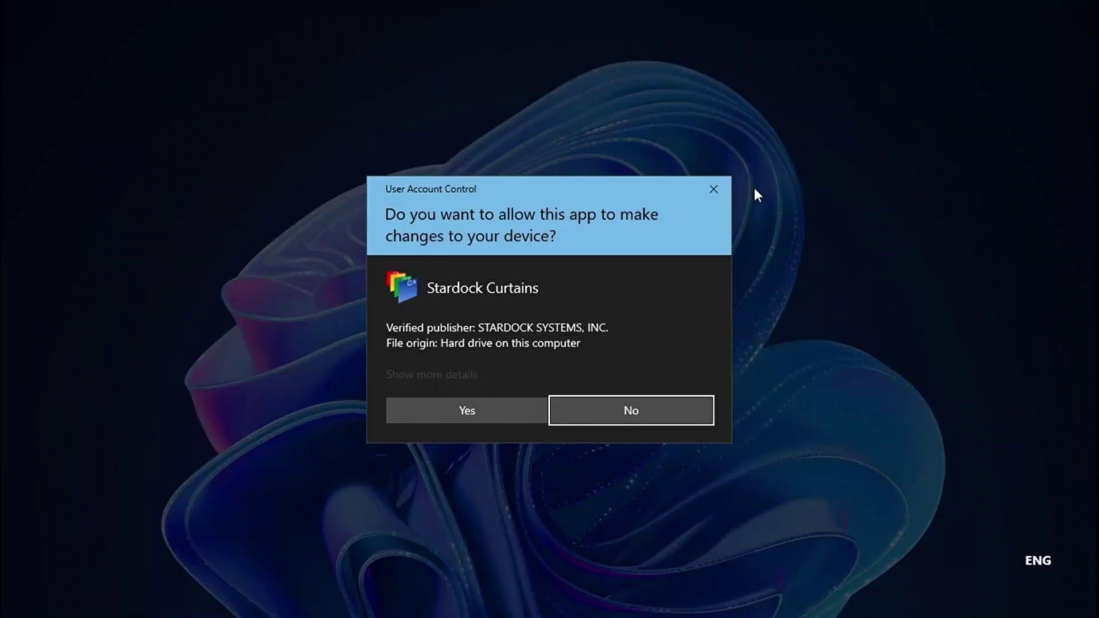
left_click(506, 406)
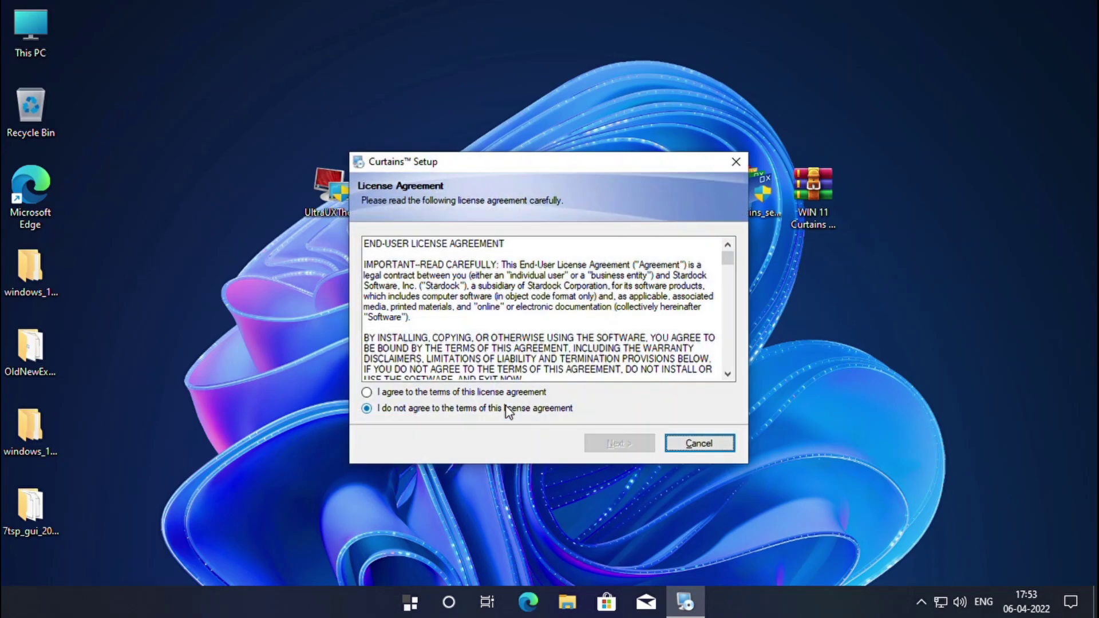
left_click(462, 393)
left_click(608, 447)
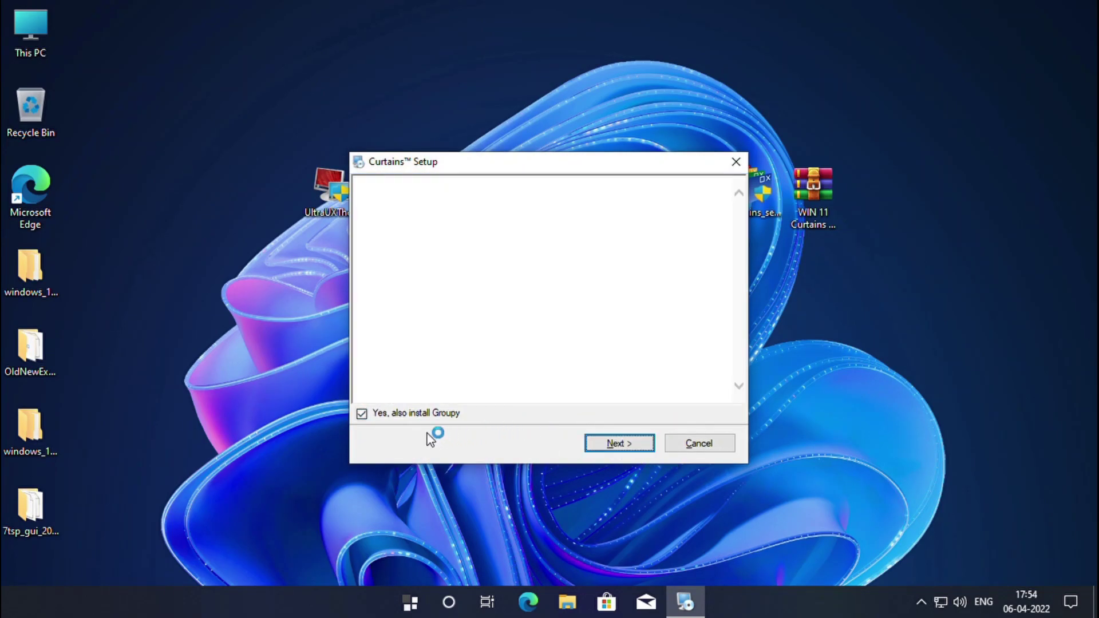
left_click(400, 414)
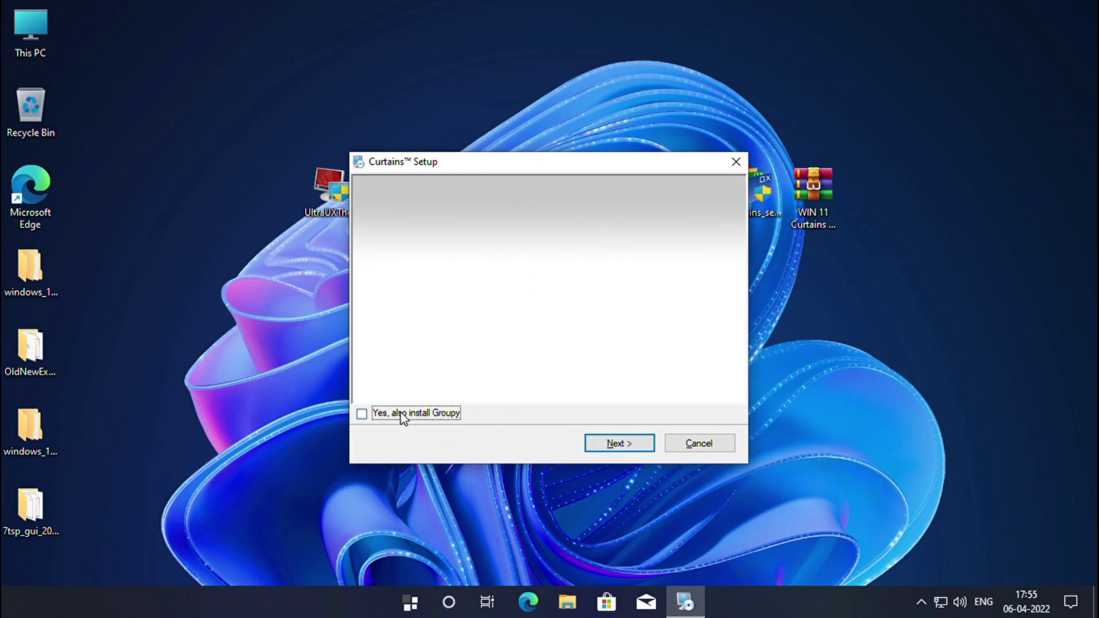
left_click(625, 444)
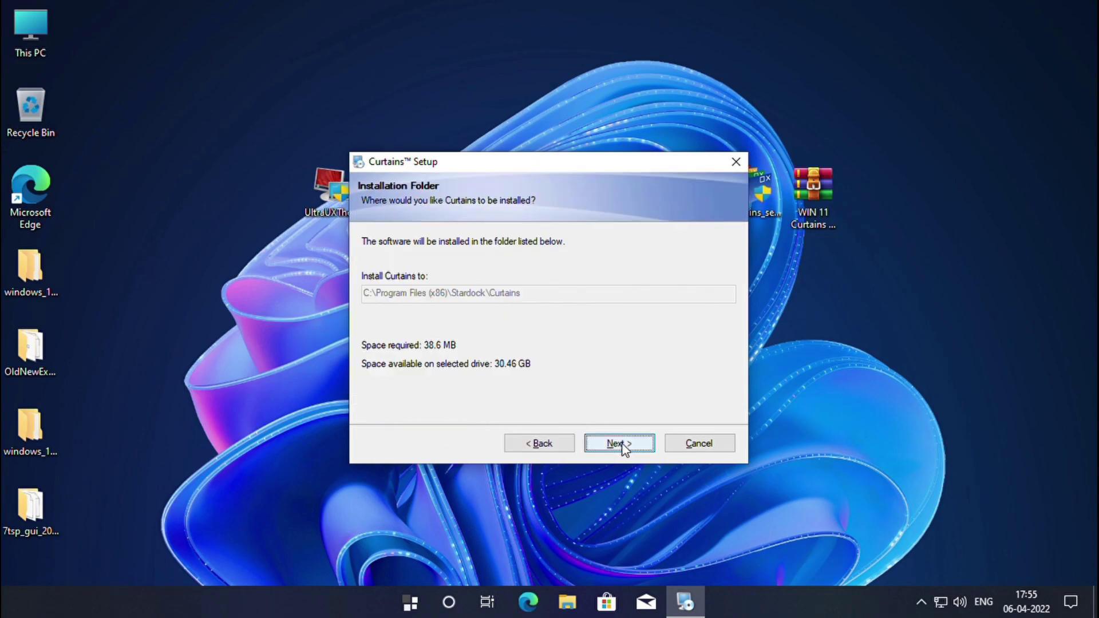
left_click(623, 444)
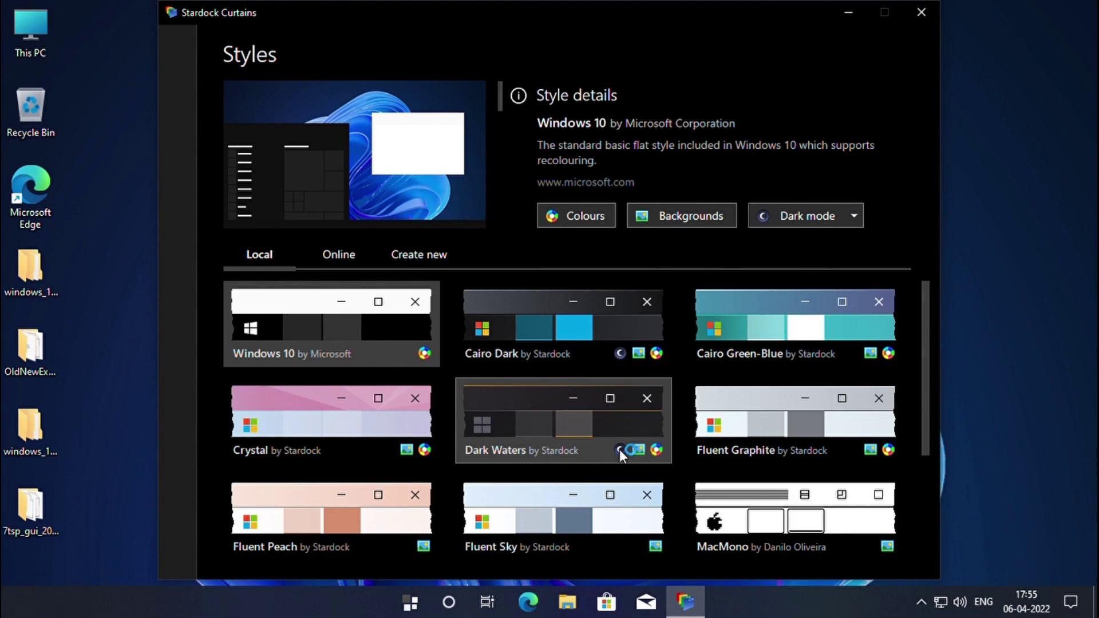
Start the Curtains 30-day trial with the email address and dismiss the welcome message so that it does not show again.
double_click(549, 383)
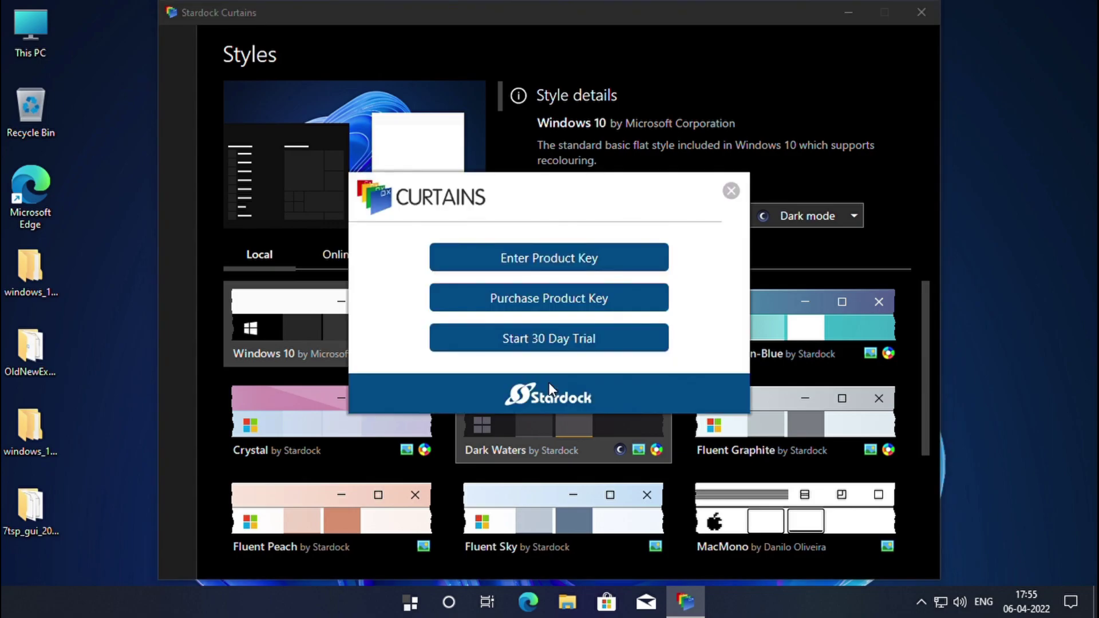
left_click(545, 339)
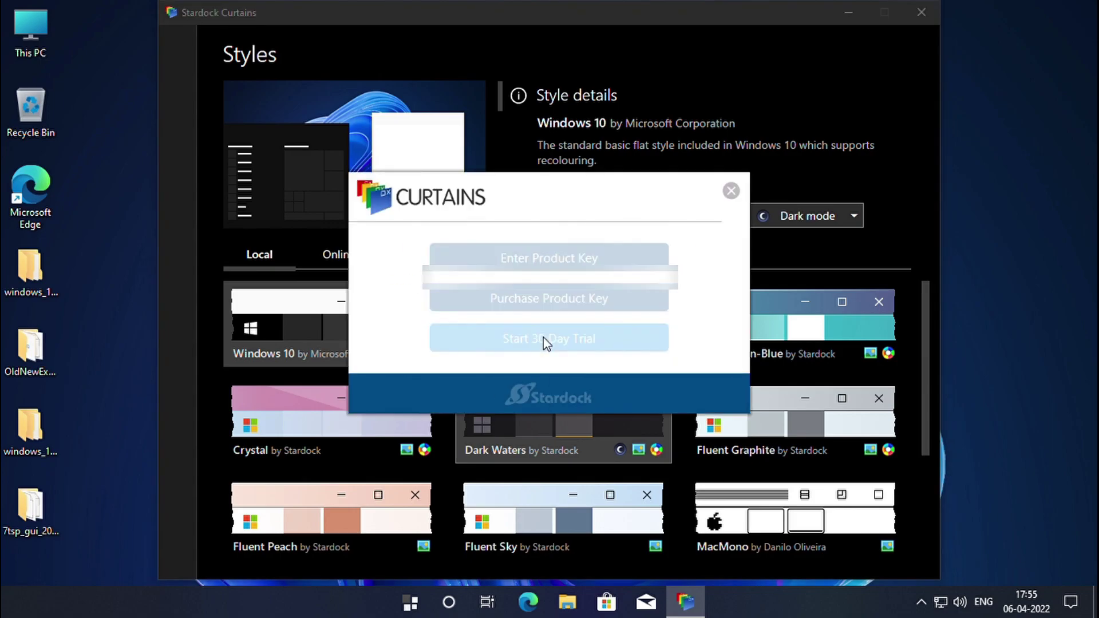
key("ctrl+v")
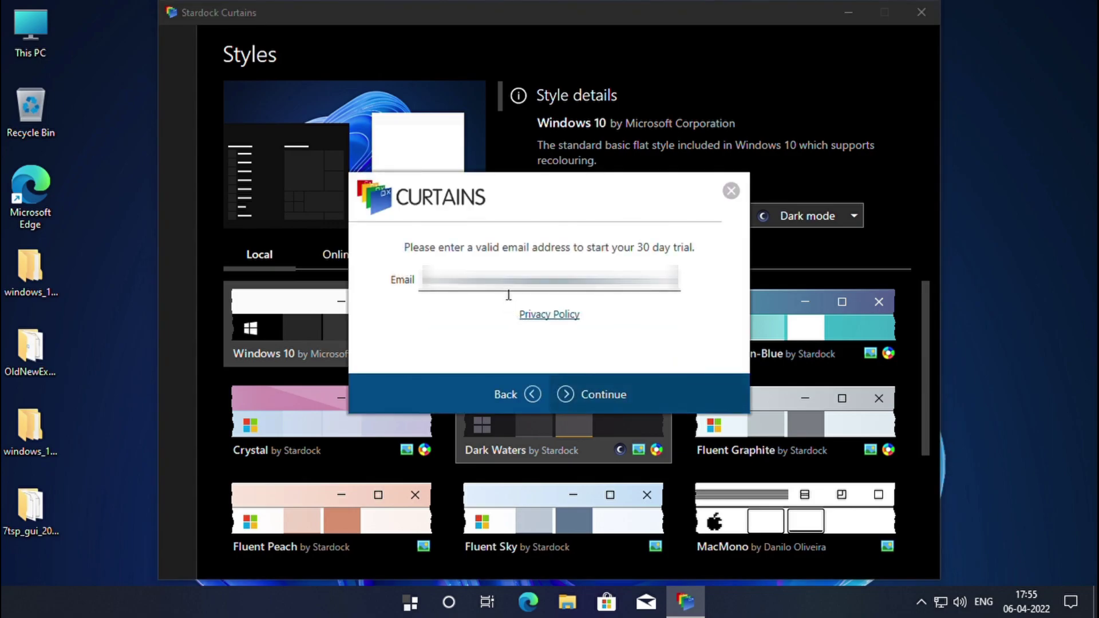
left_click(617, 396)
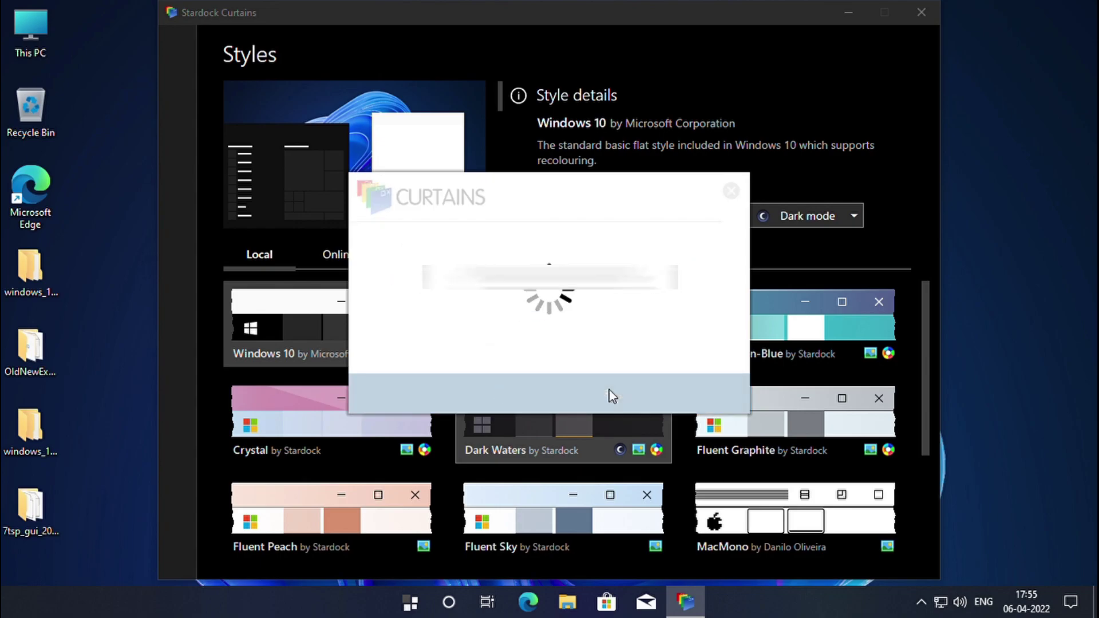
left_click(603, 391)
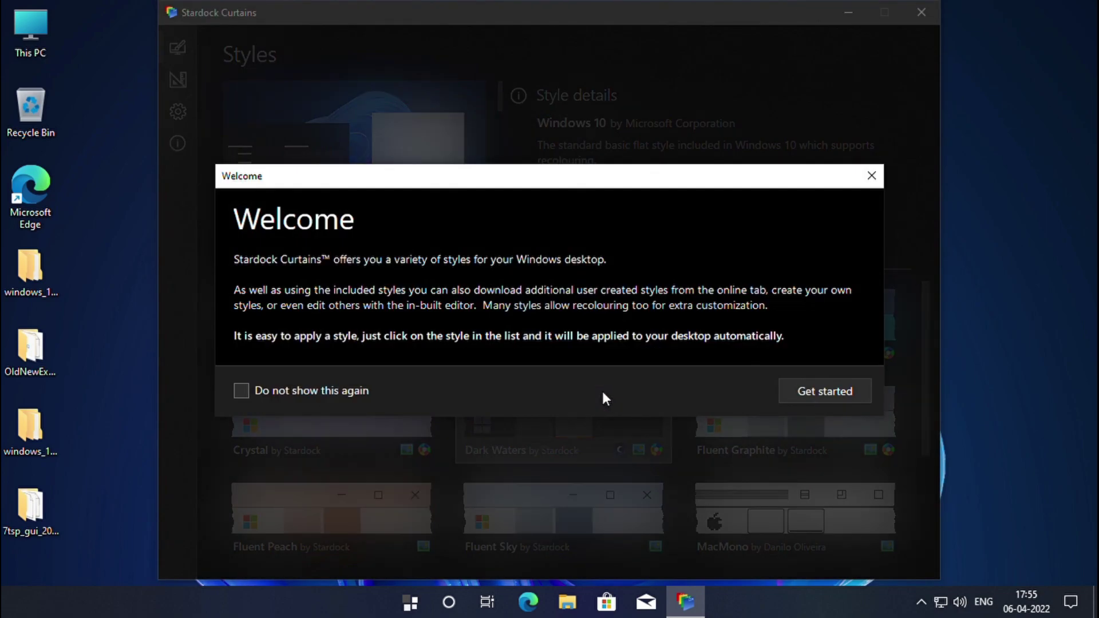
left_click(321, 391)
left_click(799, 391)
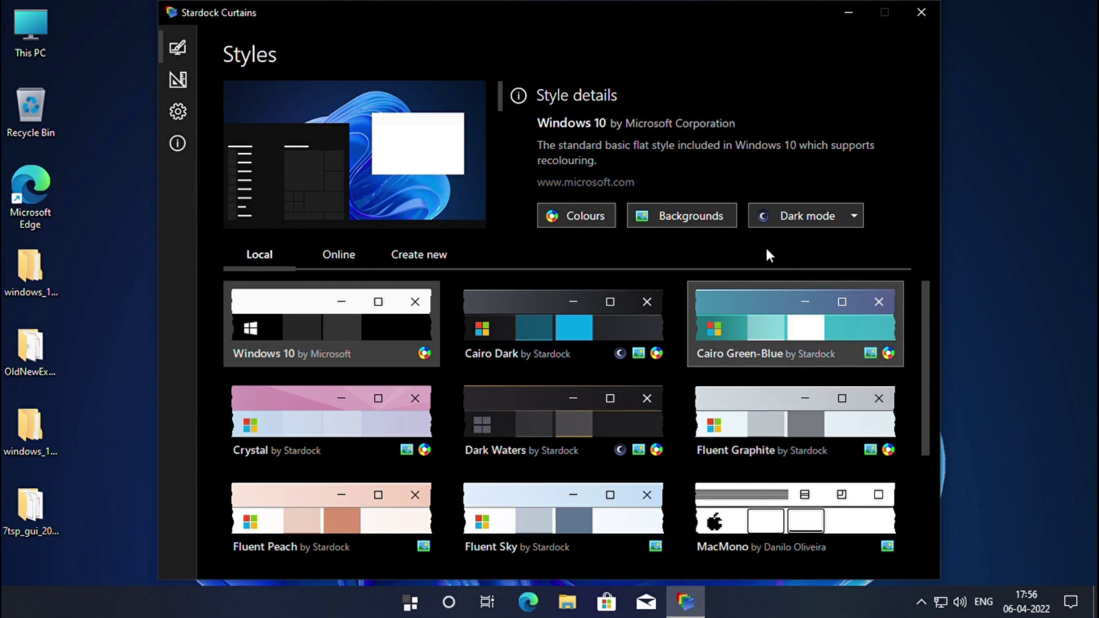
Minimize Curtains and extract the WIN 11 Curtains archive into its own folder on the desktop.
left_click(845, 13)
double_click(823, 193)
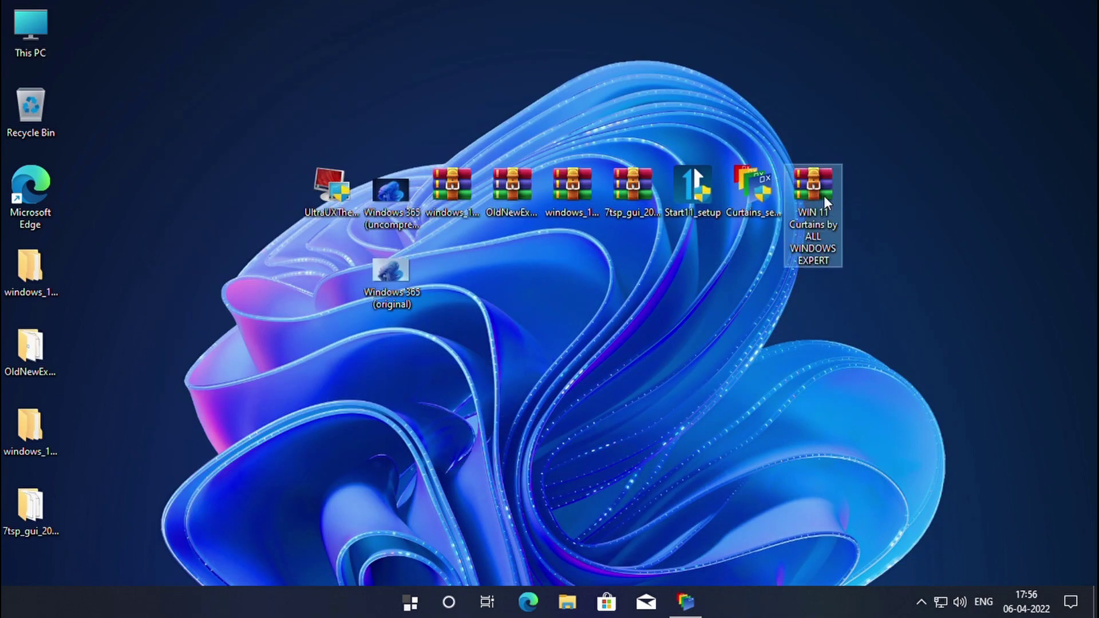
right_click(825, 197)
left_click(827, 279)
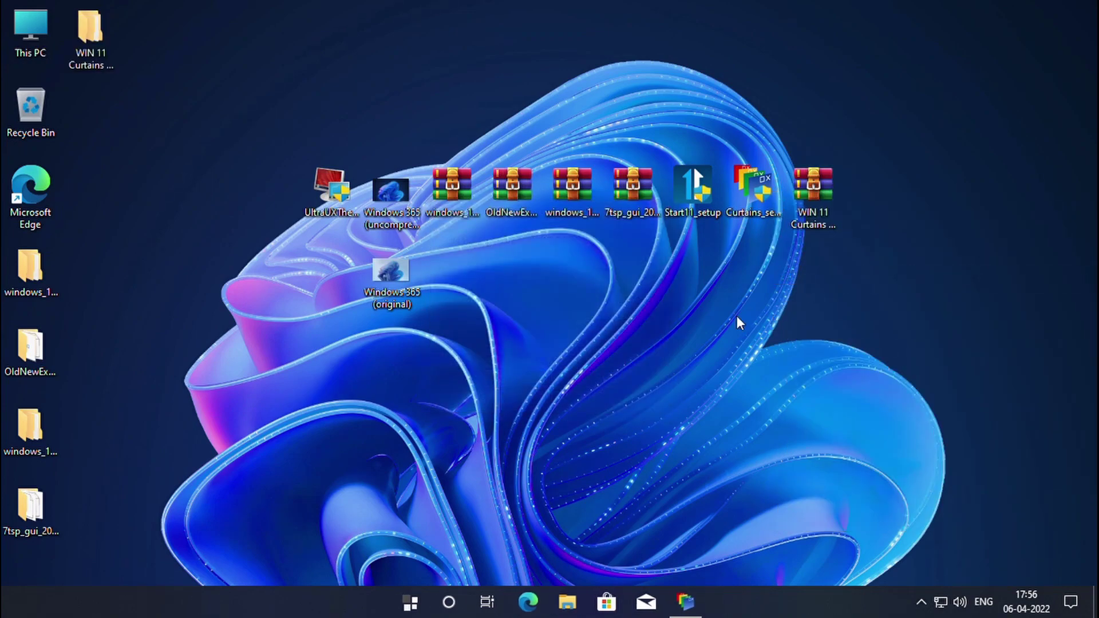
Install all four light and dark Curtains styles from the innermost extracted WIN 11 Curtains folder and close the folder.
double_click(102, 47)
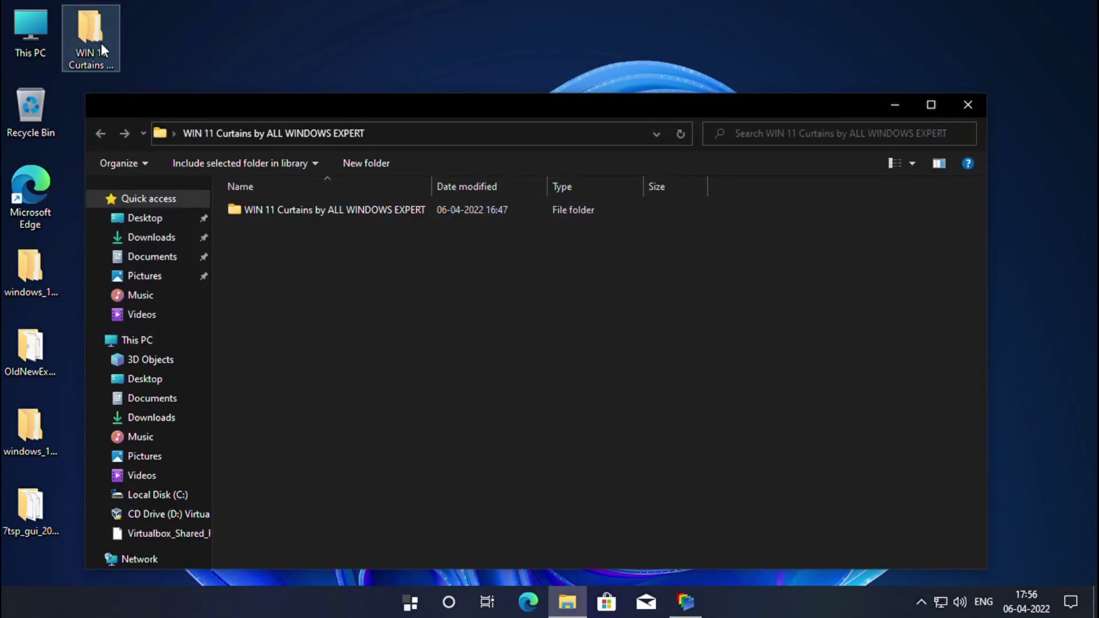
double_click(362, 210)
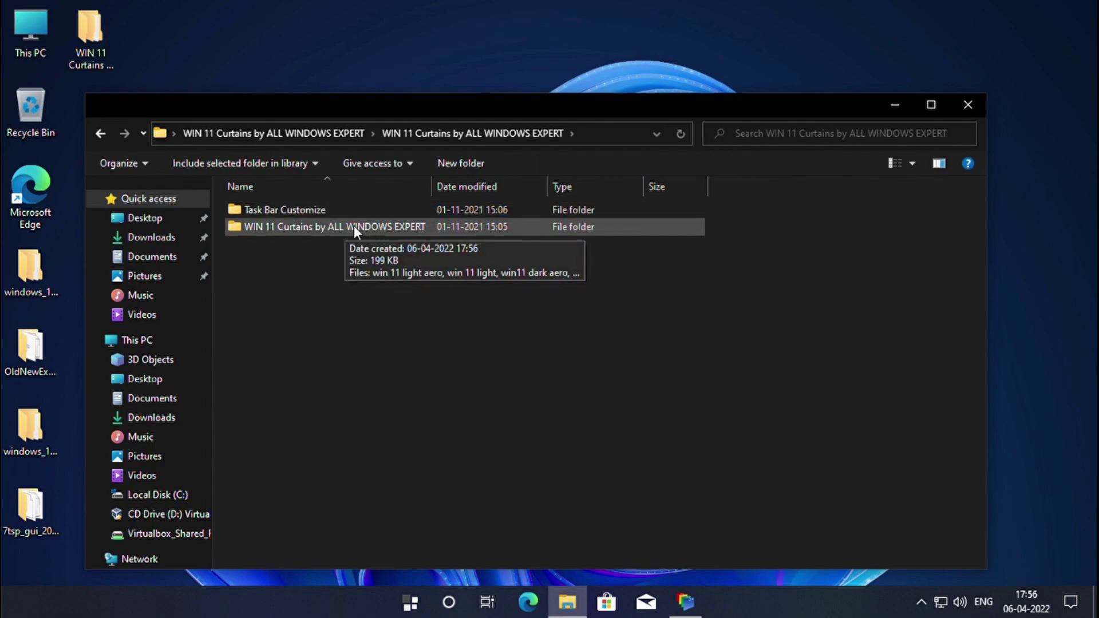
double_click(369, 226)
left_click_drag(462, 346, 282, 226)
right_click(293, 234)
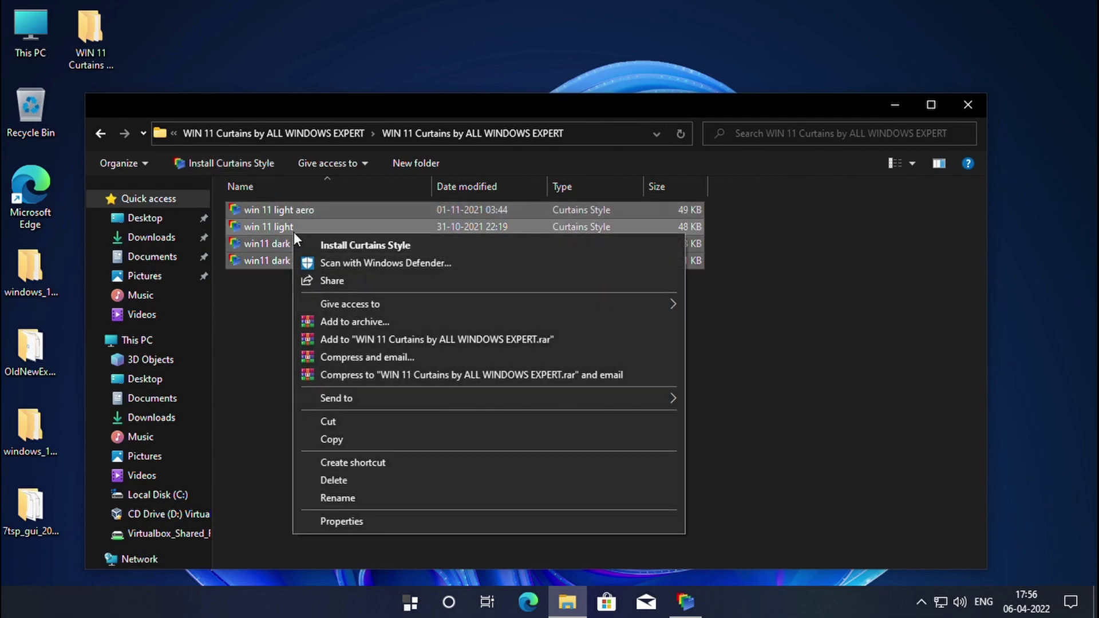
left_click(338, 250)
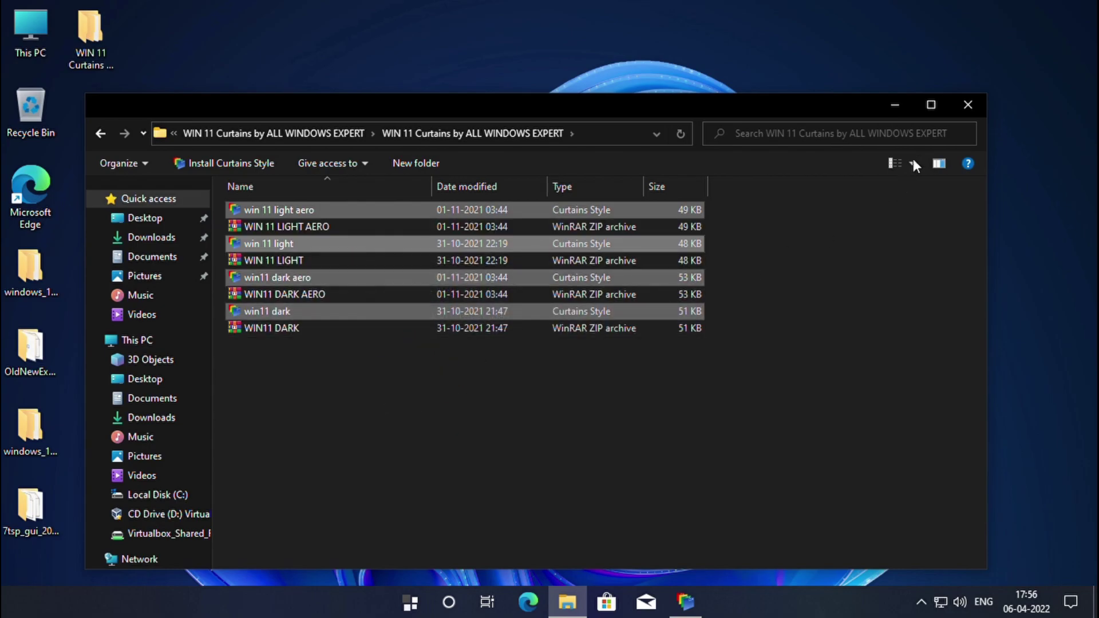
left_click(961, 109)
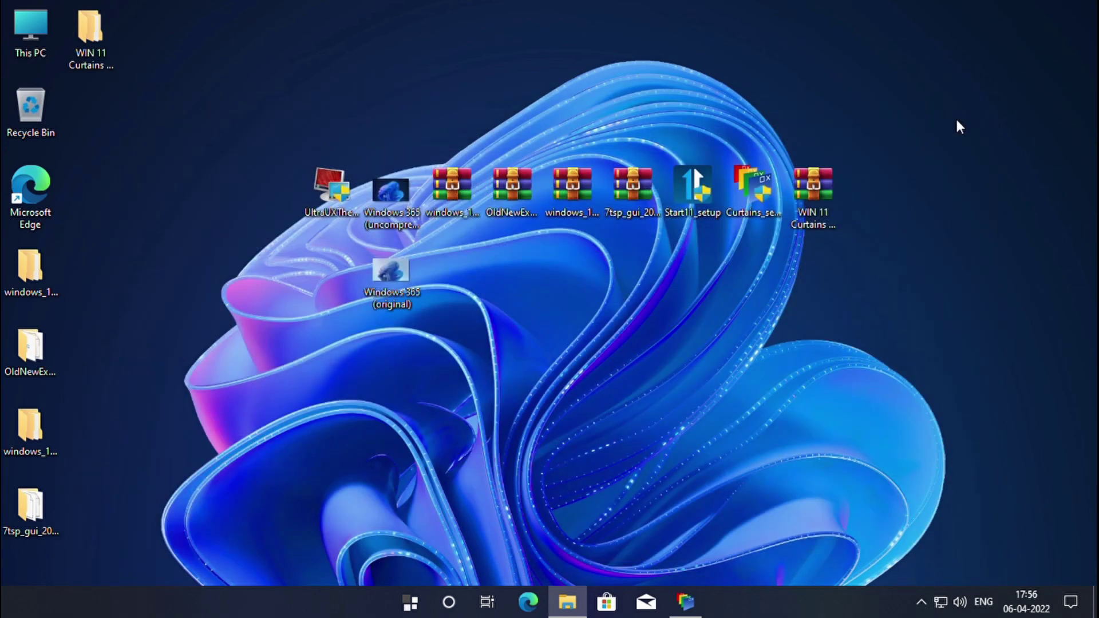
Find the Win11 Dark style among the local styles in Curtains, apply it to the desktop and close the Curtains window.
left_click(683, 600)
scroll(682, 462, "down", 3)
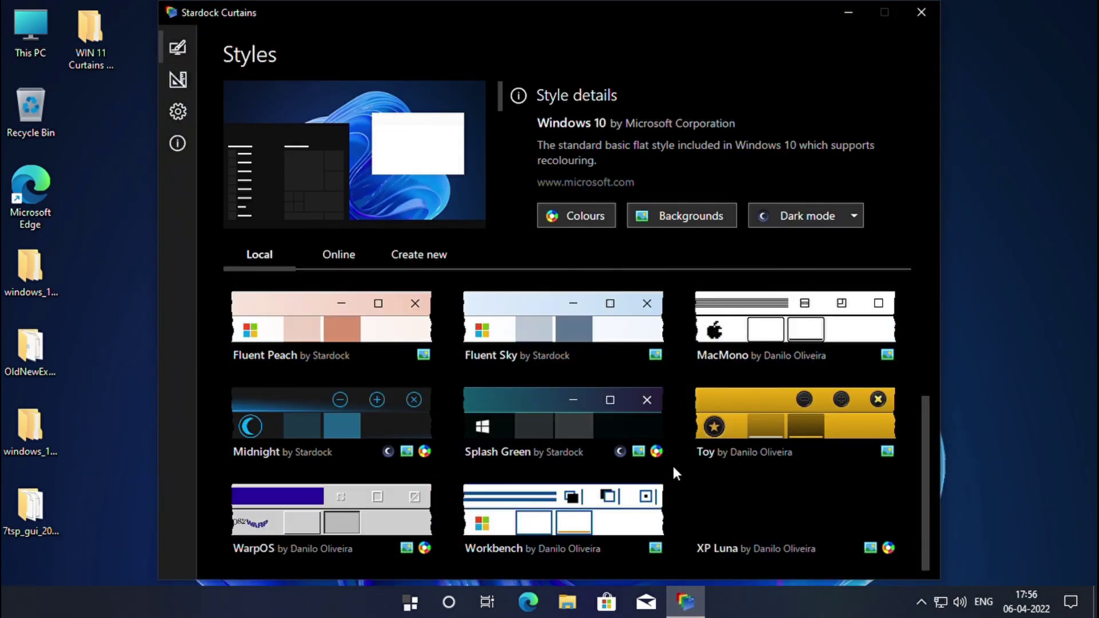
scroll(662, 462, "up", 3)
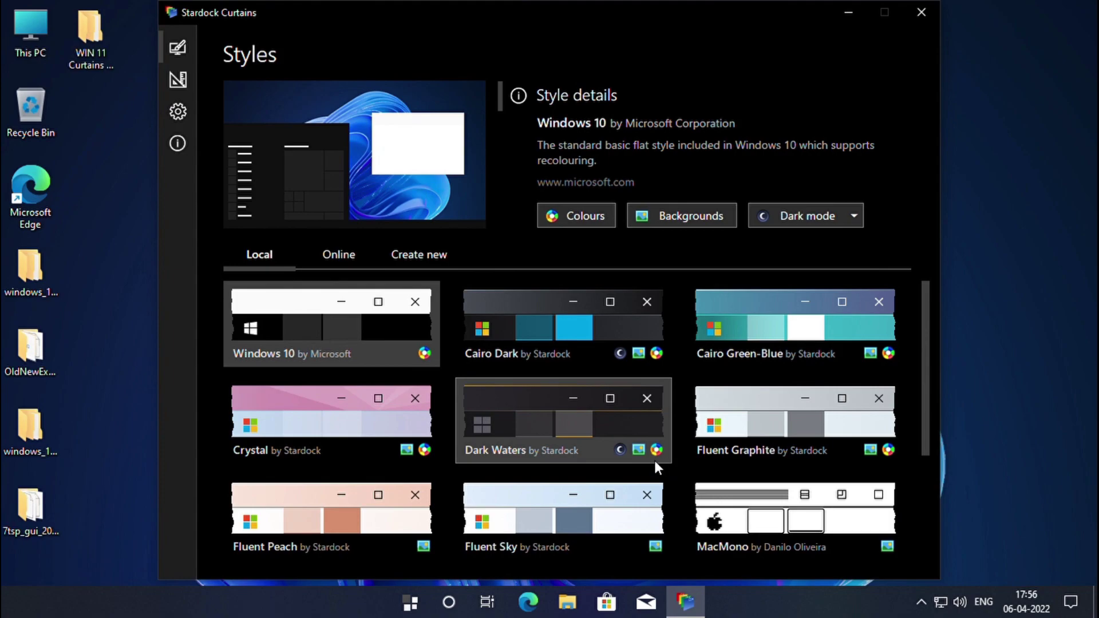
scroll(660, 459, "down", 3)
scroll(651, 462, "up", 1)
scroll(652, 461, "up", 1)
scroll(651, 459, "down", 4)
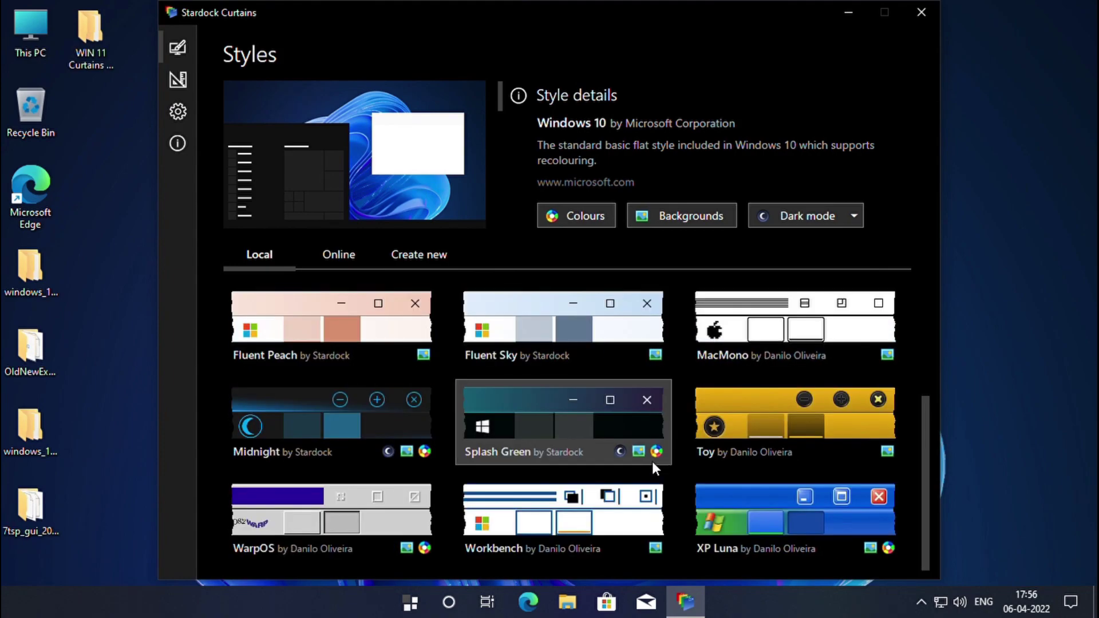
scroll(638, 474, "down", 2)
scroll(638, 474, "up", 1)
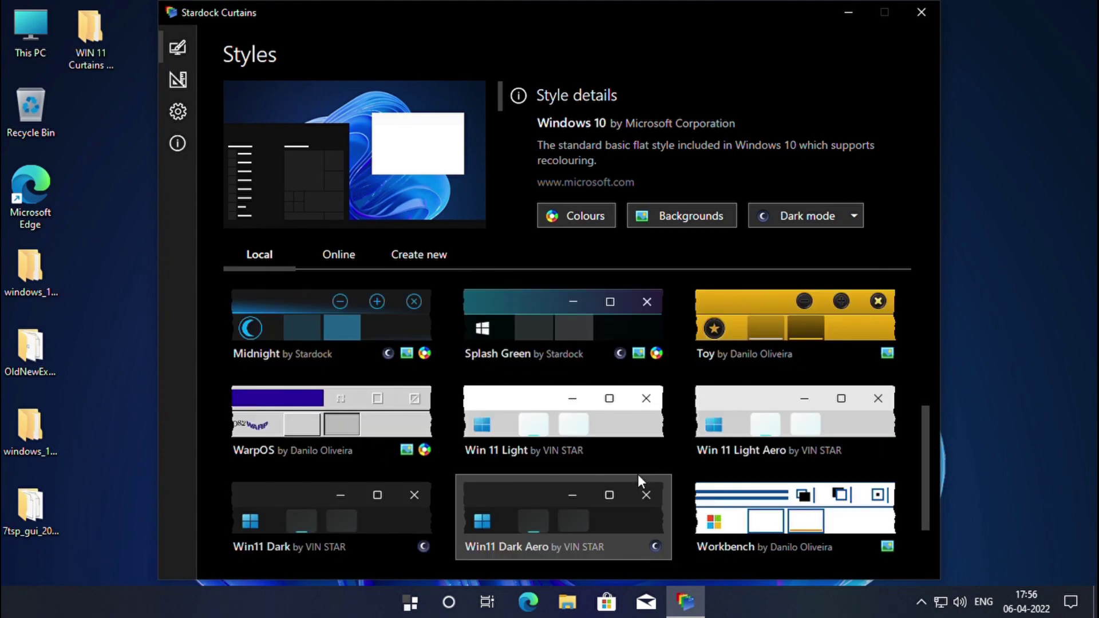
scroll(575, 461, "down", 1)
scroll(589, 458, "up", 2)
scroll(612, 453, "down", 2)
scroll(782, 438, "up", 1)
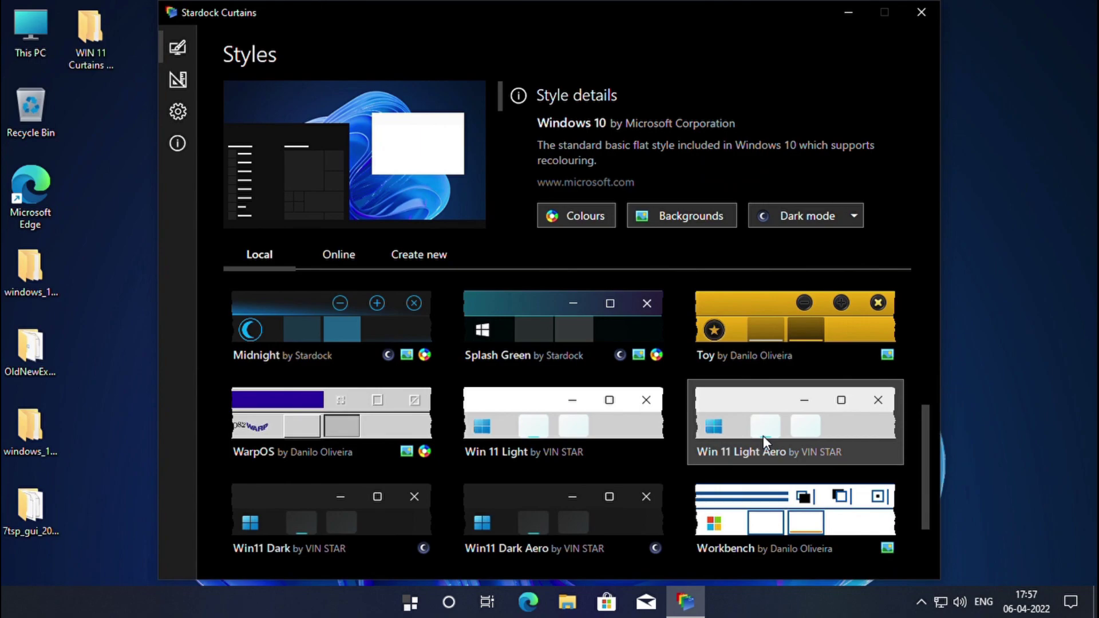
scroll(559, 459, "down", 1)
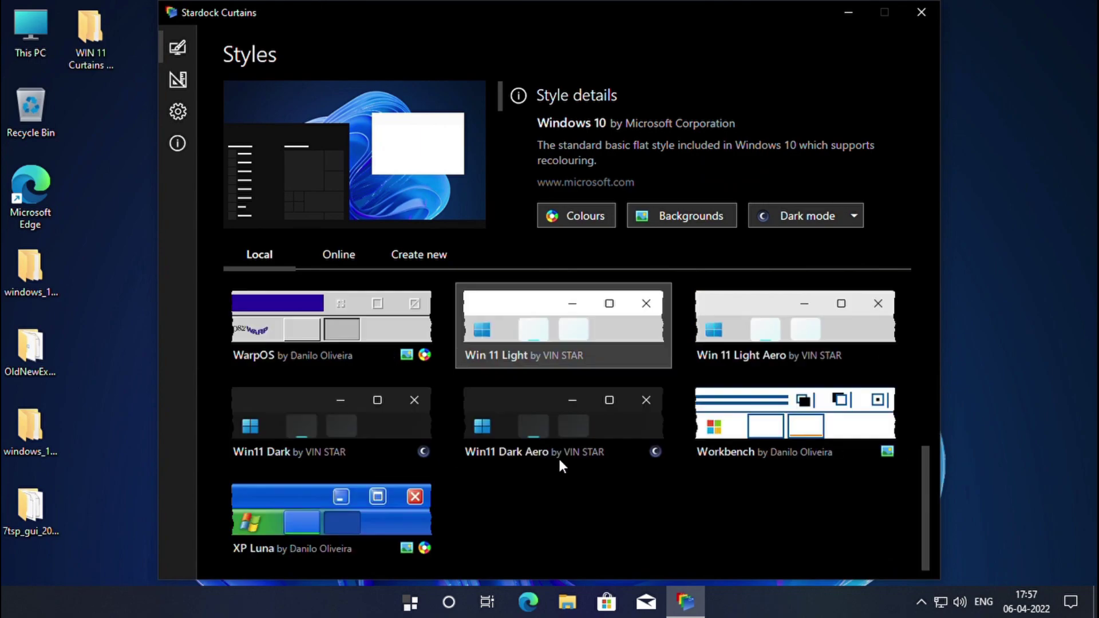
left_click(330, 417)
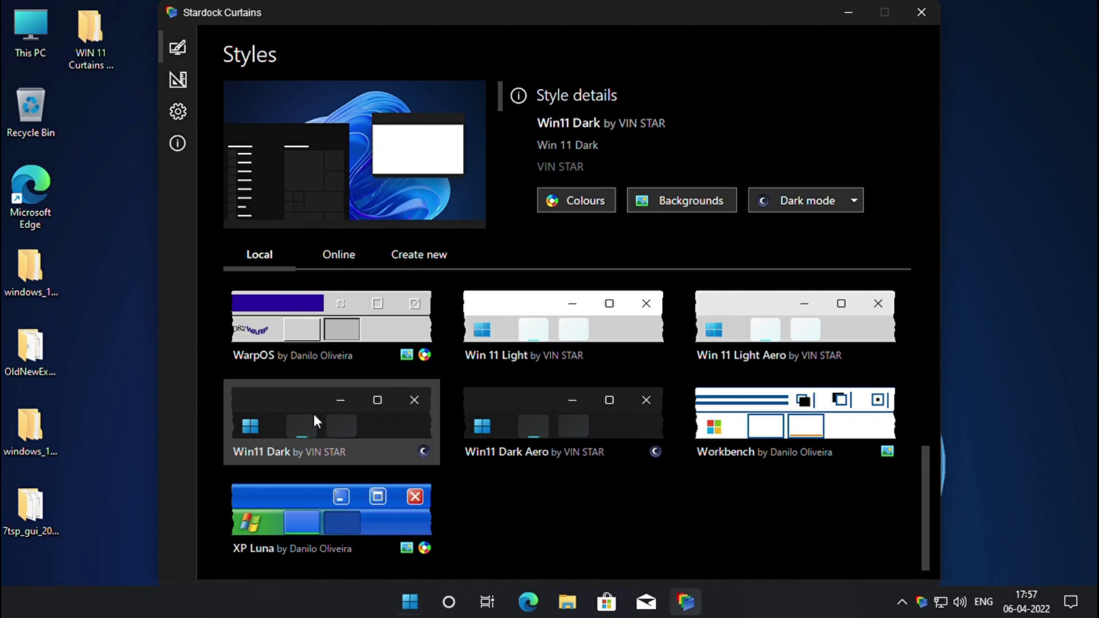
left_click(922, 12)
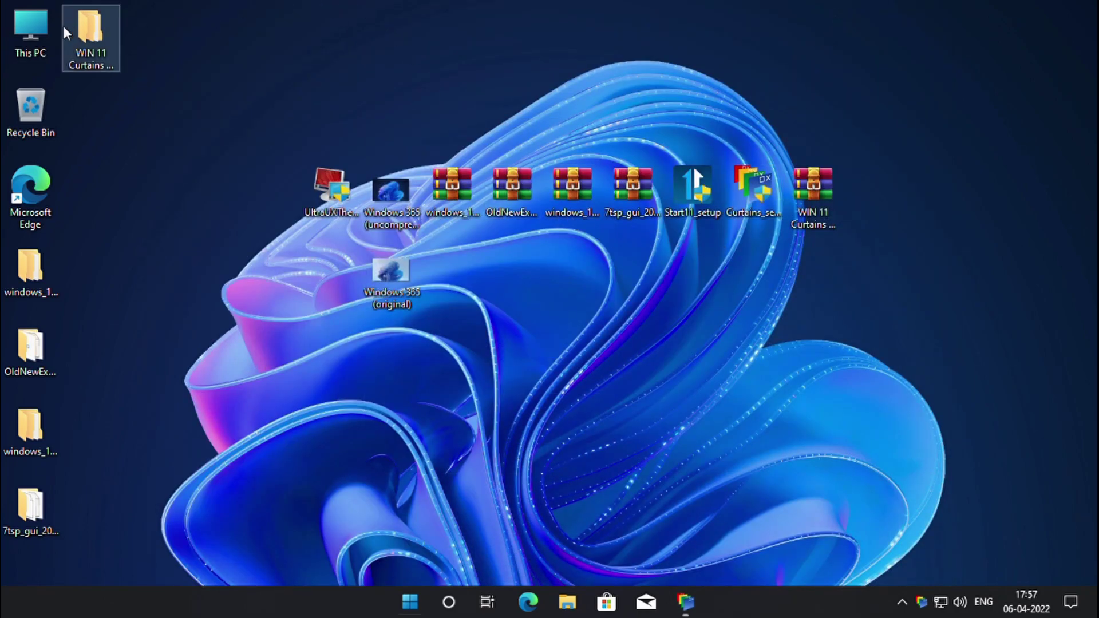
Open This PC and move its window around to examine the new window style.
left_click(20, 38)
double_click(19, 32)
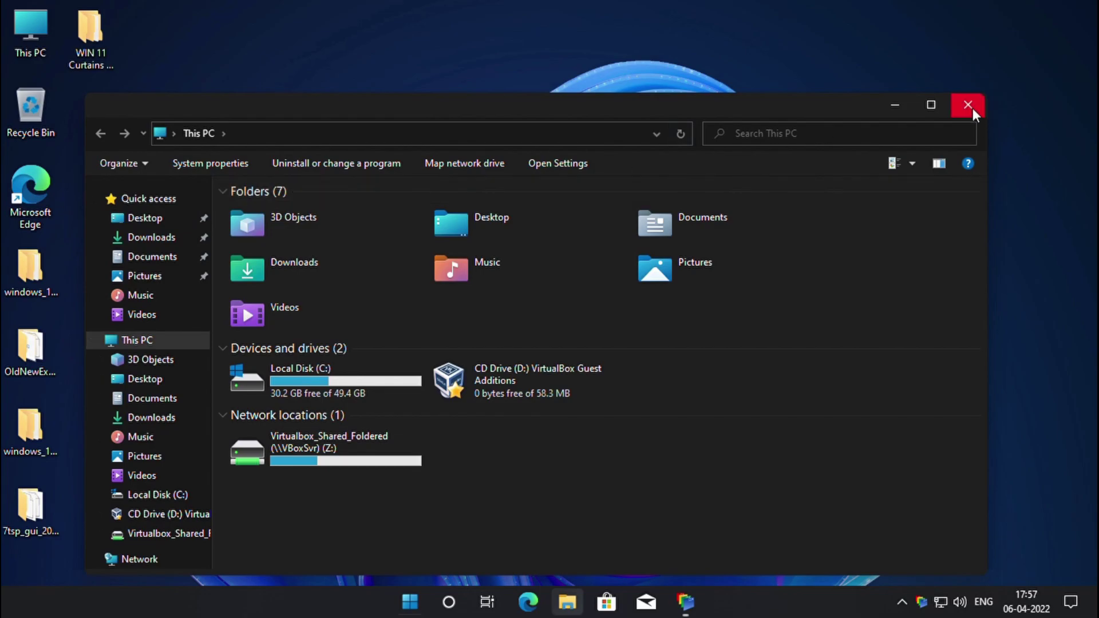
left_click_drag(646, 108, 569, 141)
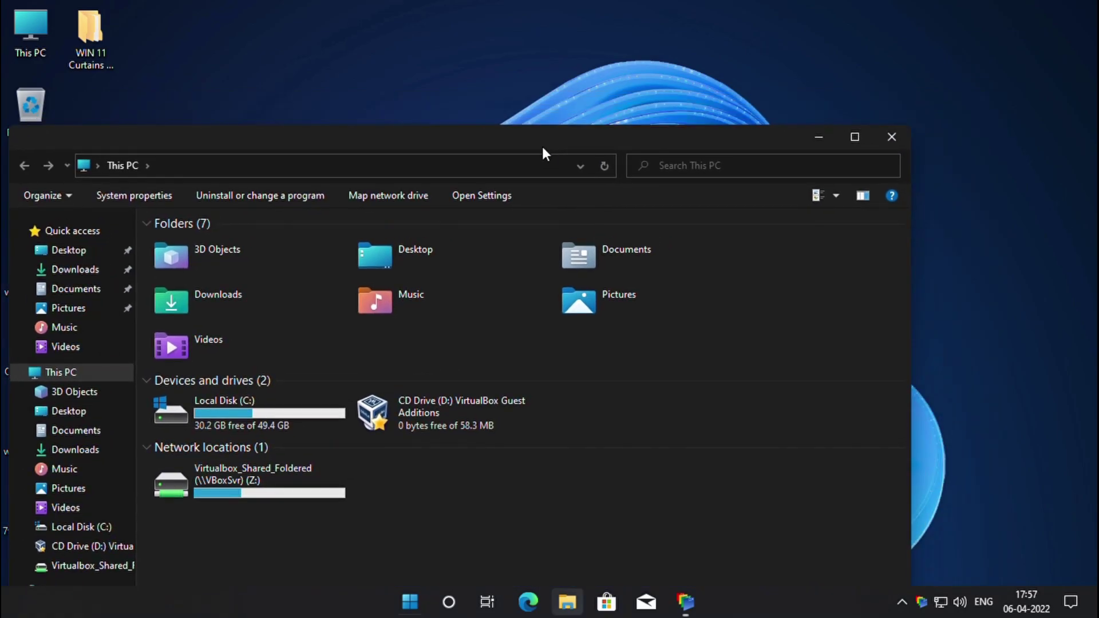
Close This PC, then open and close the Start menu to examine it under the new style.
left_click(891, 137)
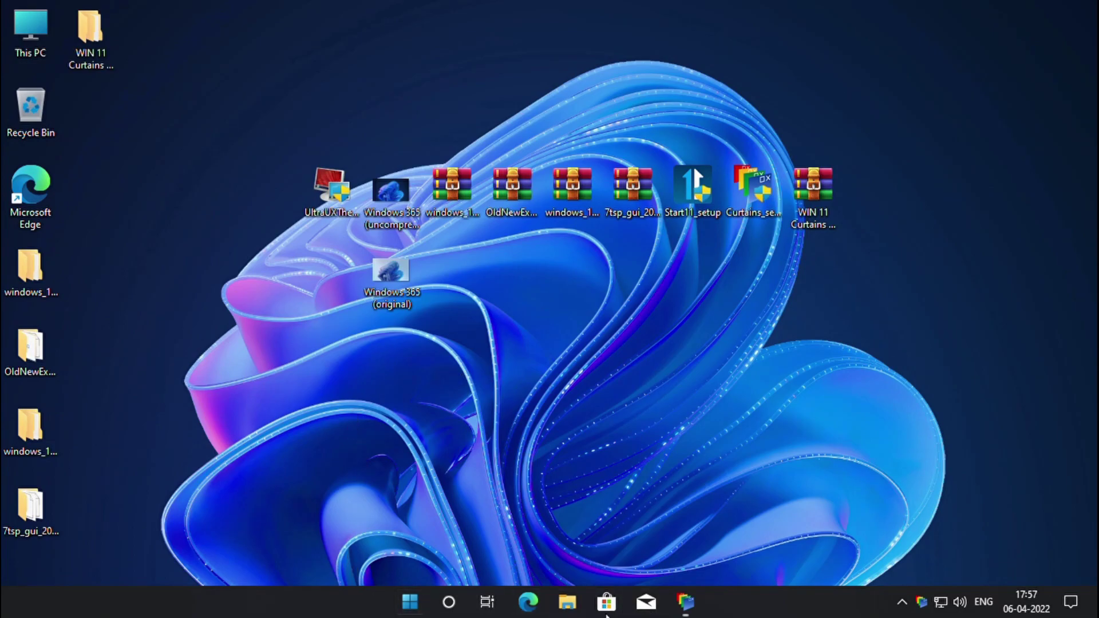
left_click(410, 601)
left_click(410, 601)
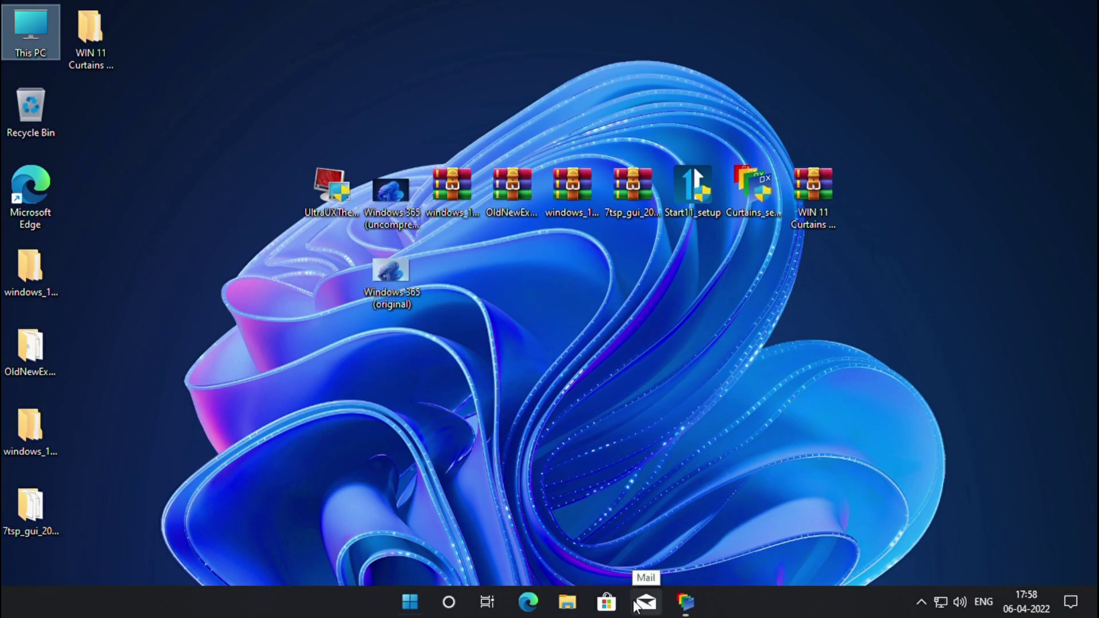
Reopen Curtains and apply the Win11 Dark Aero style to the desktop.
mouse_move(688, 601)
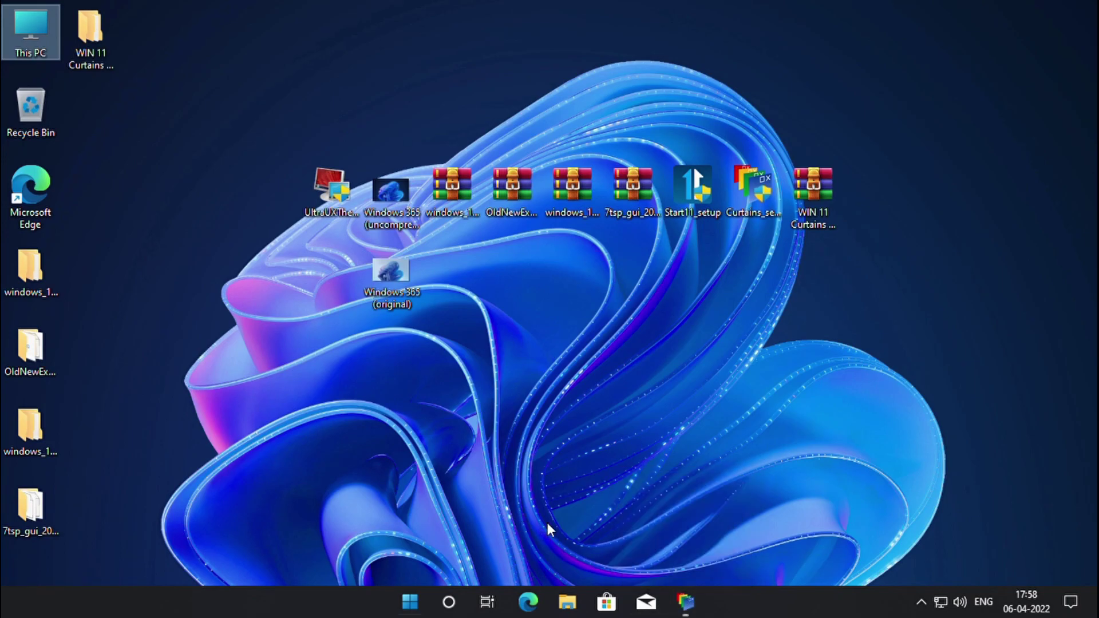
left_click(685, 601)
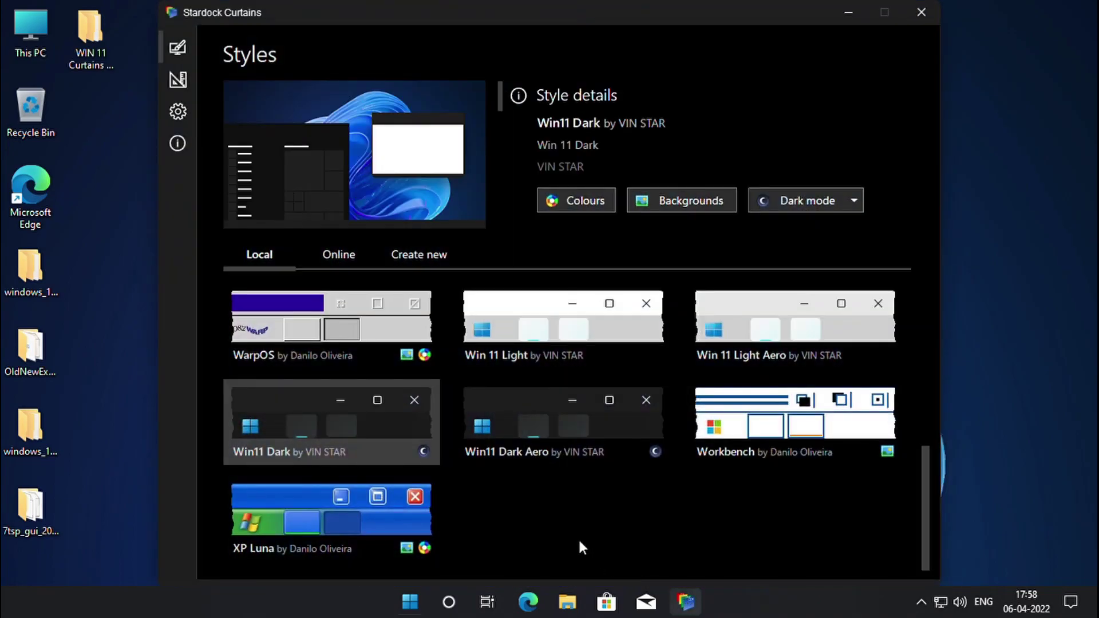
left_click(565, 428)
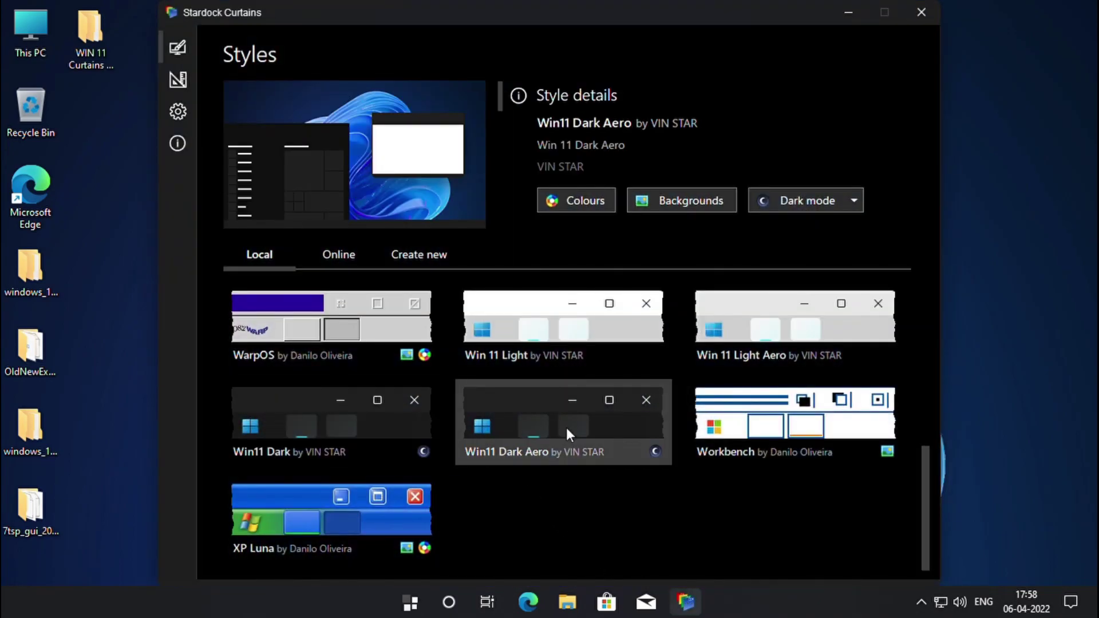
Open This PC and move its window to examine the title bar under the Aero style, then close it and minimize Curtains.
double_click(22, 34)
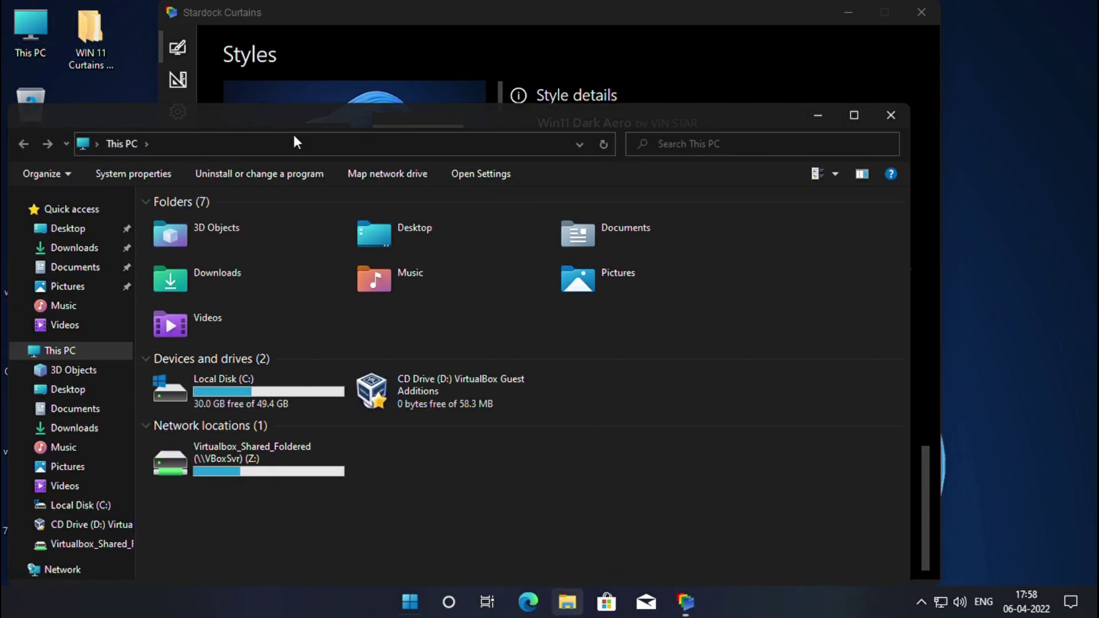
left_click_drag(314, 129, 323, 167)
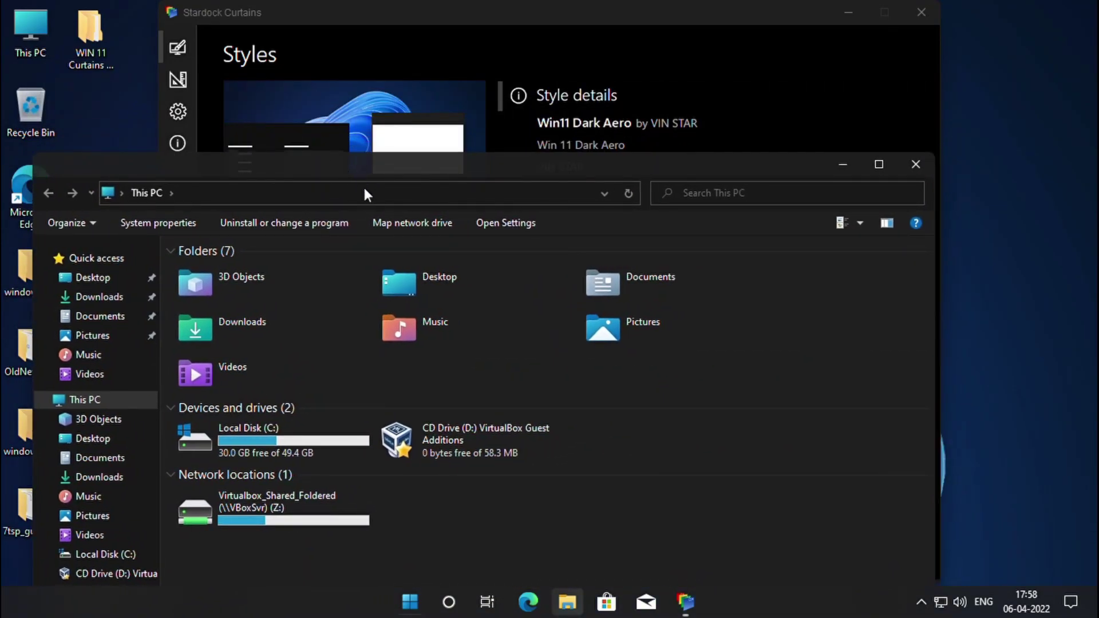
left_click(912, 166)
left_click(848, 12)
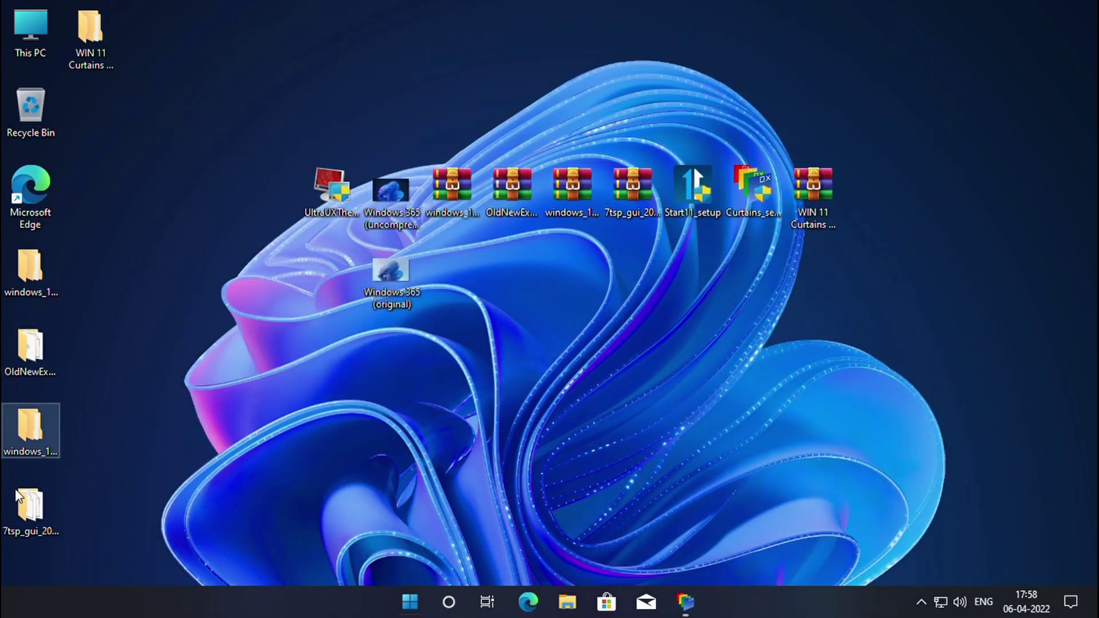
Enable glass on the navigation bar in the OldNewExplorer configuration from its desktop folder, then close the configuration and folder.
left_click(32, 354)
double_click(31, 354)
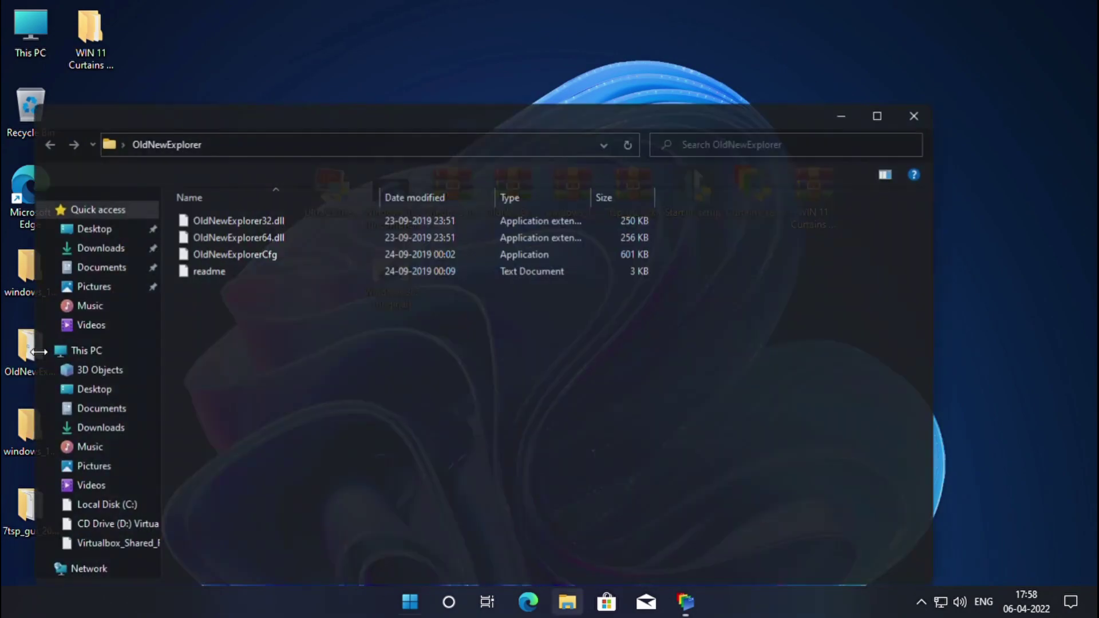
double_click(245, 256)
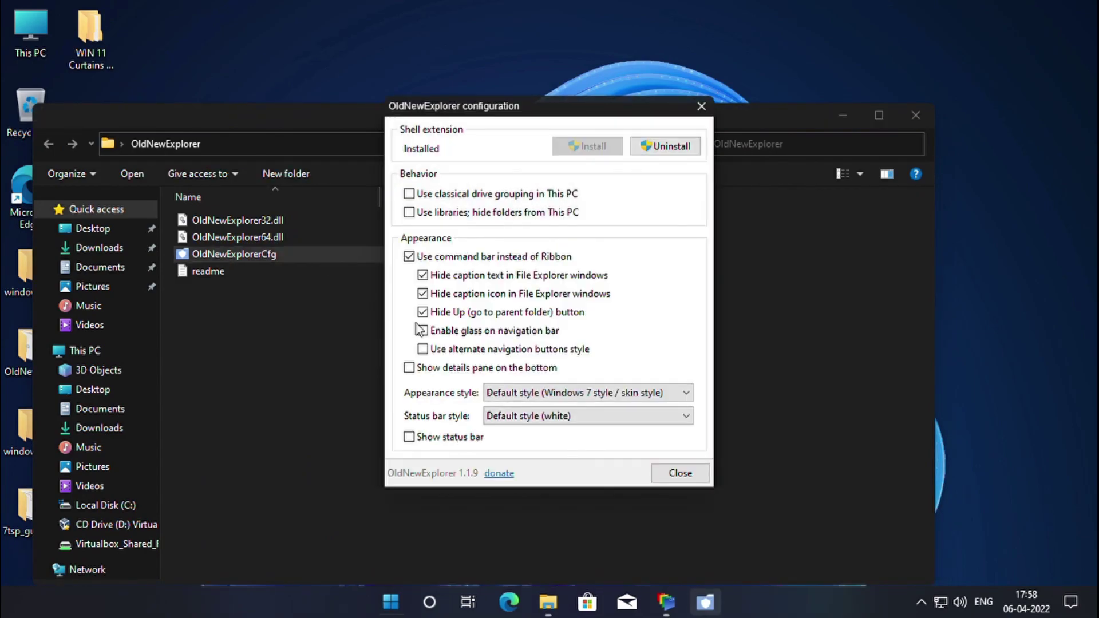
left_click(424, 331)
left_click(682, 473)
left_click(914, 116)
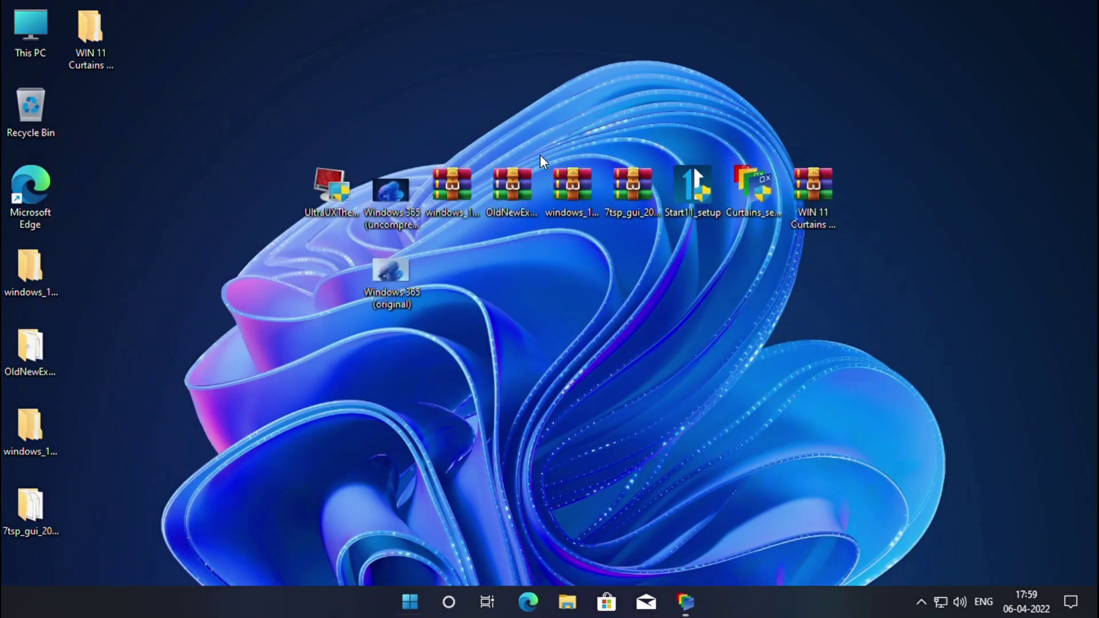
Open This PC, move its window around to examine the glass effect on the navigation bar, and close it.
double_click(47, 33)
left_click_drag(293, 115, 390, 279)
left_click_drag(677, 294, 596, 101)
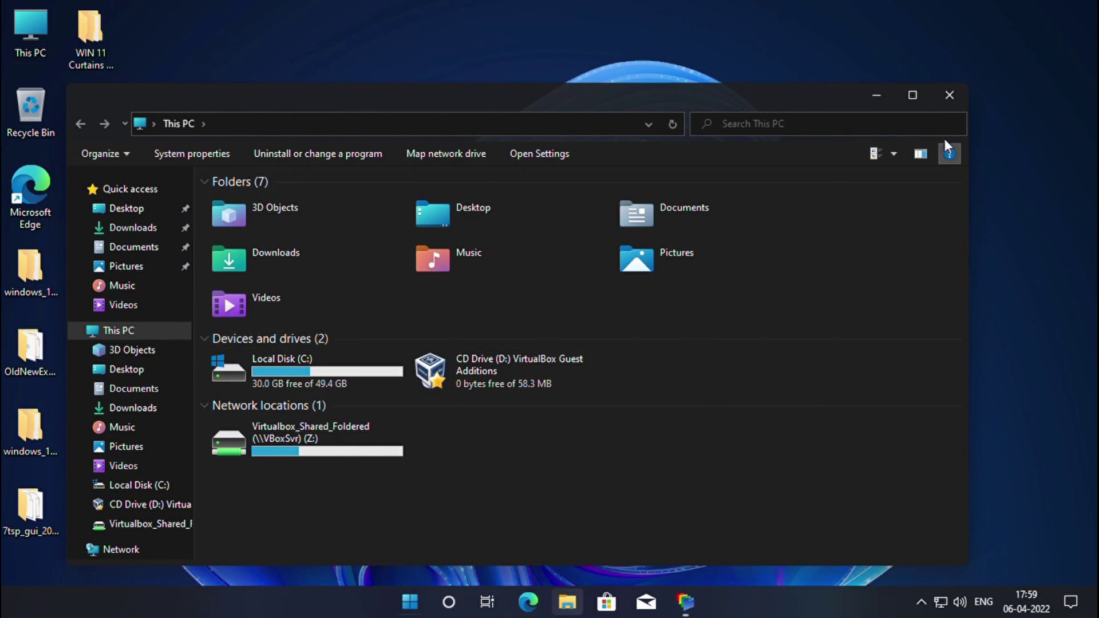
left_click_drag(832, 102, 764, 113)
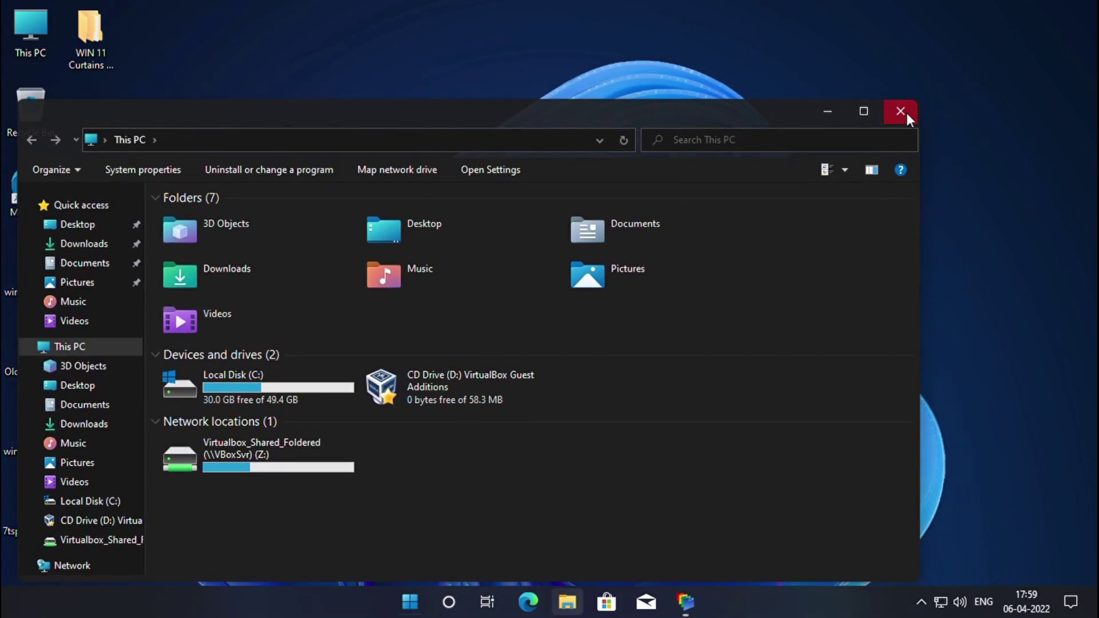
left_click(904, 110)
Bring Curtains back up and close it completely, then refresh the desktop.
left_click(684, 602)
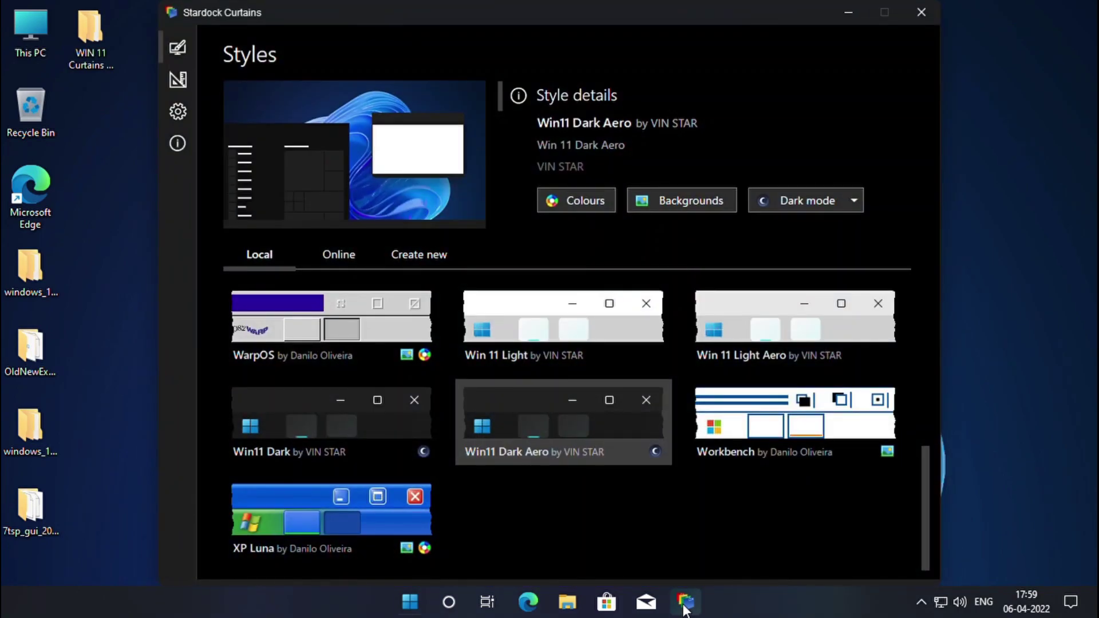
left_click(923, 12)
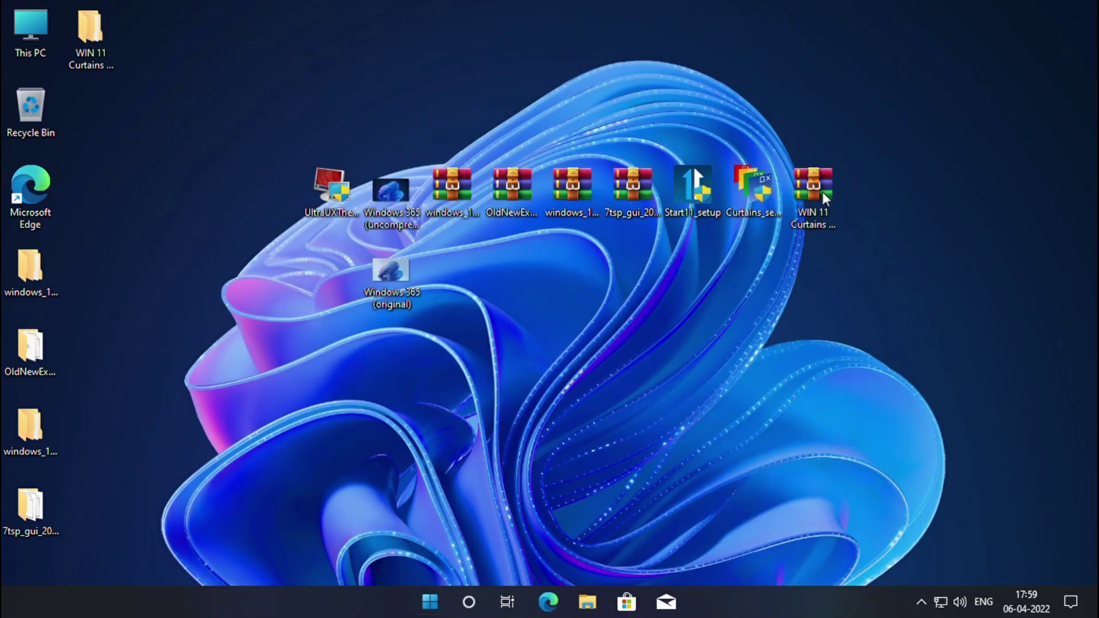
right_click(606, 288)
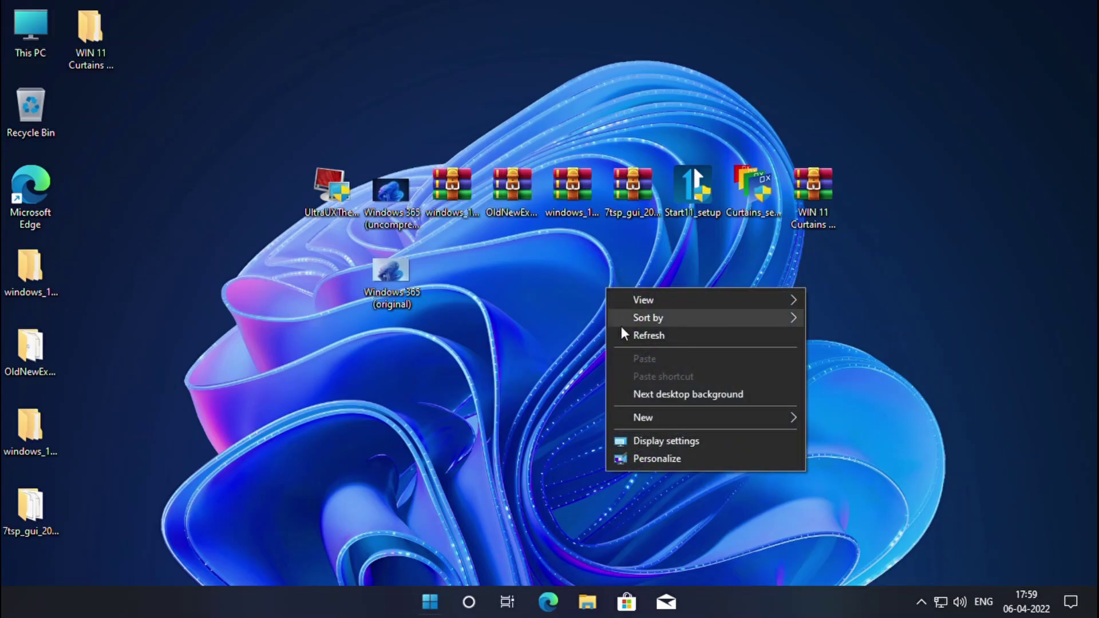
left_click(622, 337)
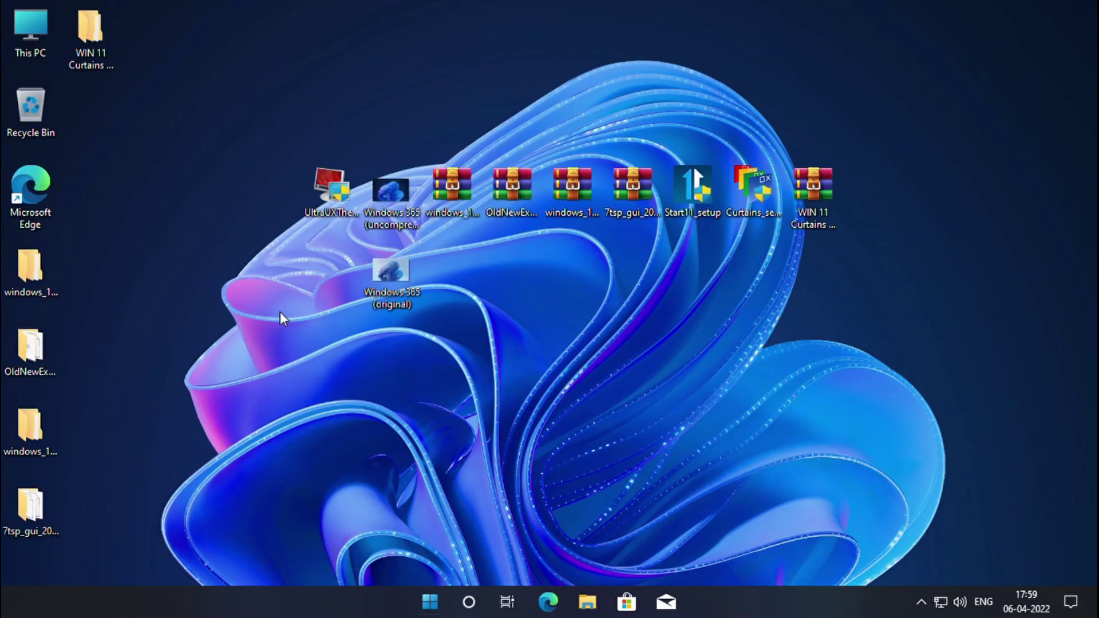
Copy the Task Bar Customize folder from the extracted WIN 11 Curtains folder into the root of Local Disk (C:).
double_click(90, 38)
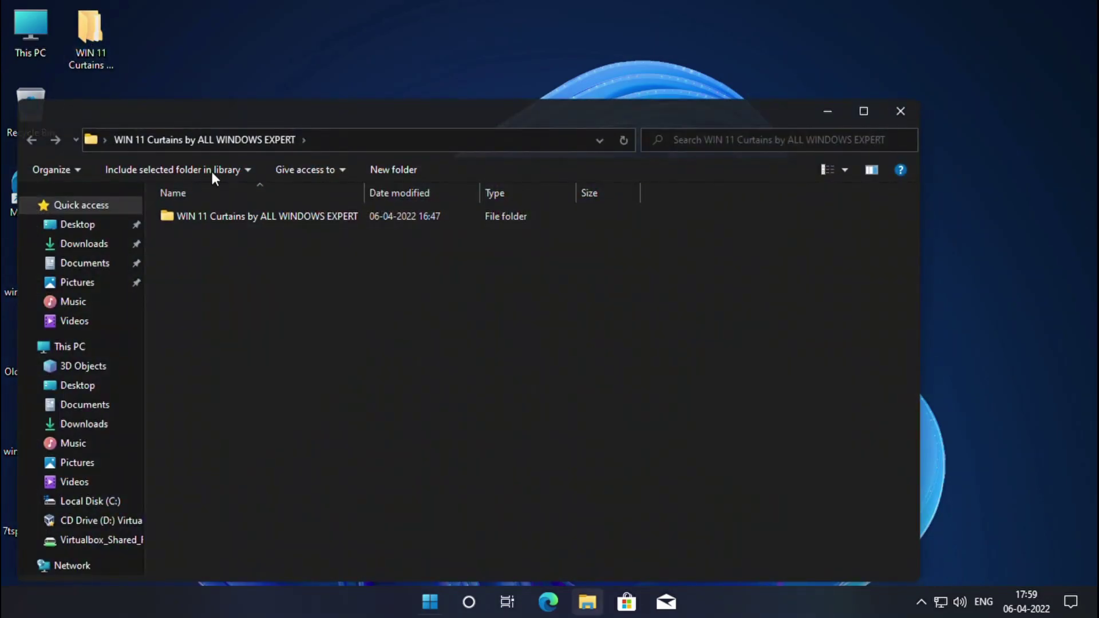
double_click(404, 216)
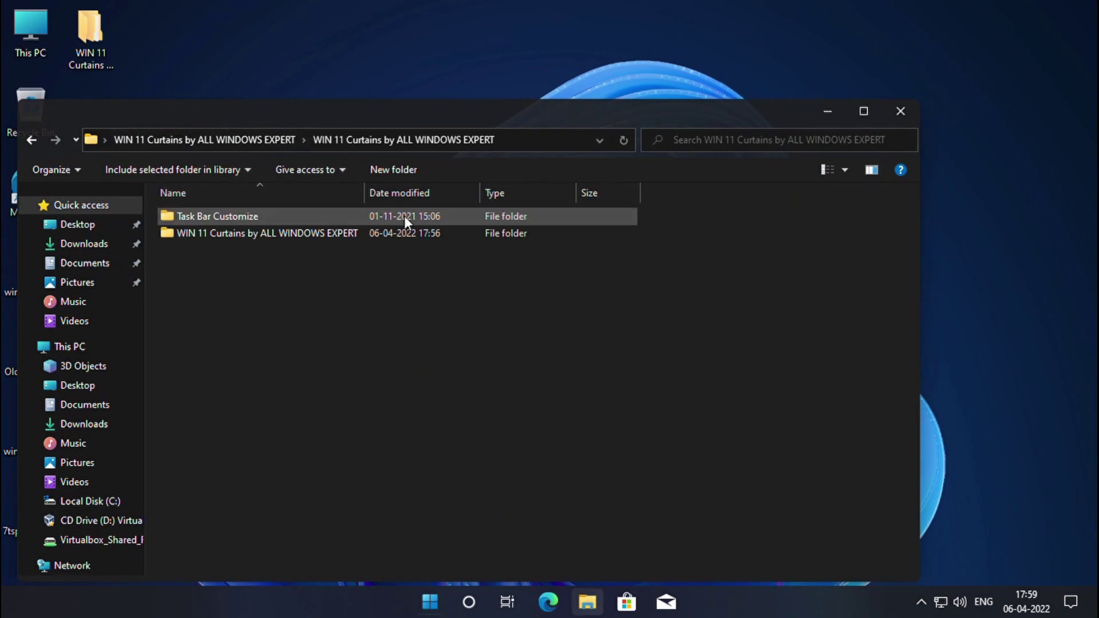
double_click(359, 216)
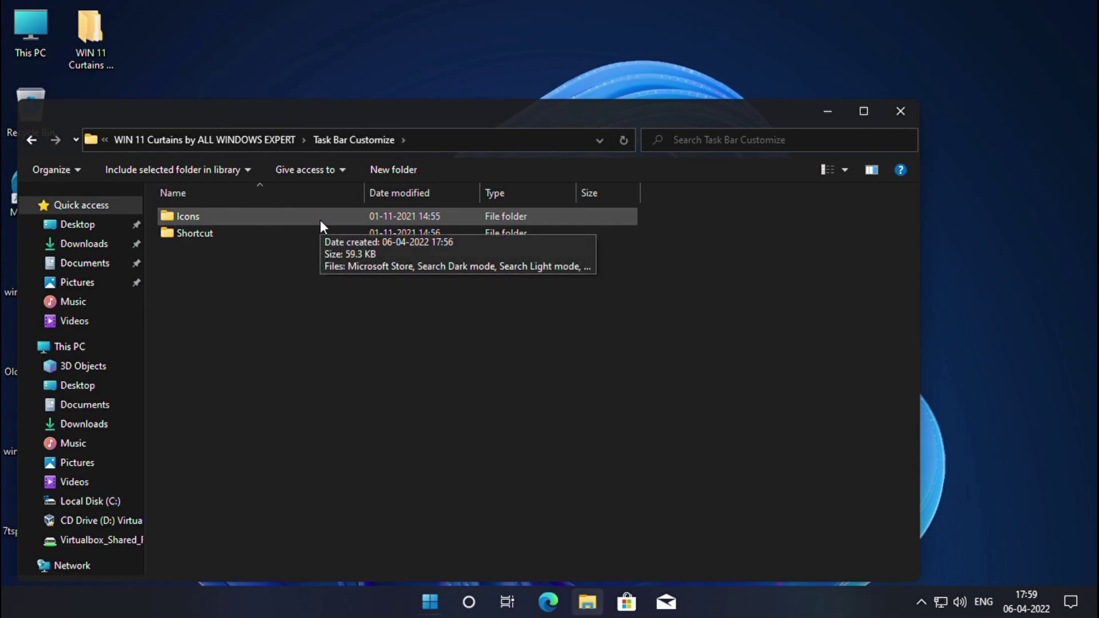
left_click(31, 140)
right_click(190, 215)
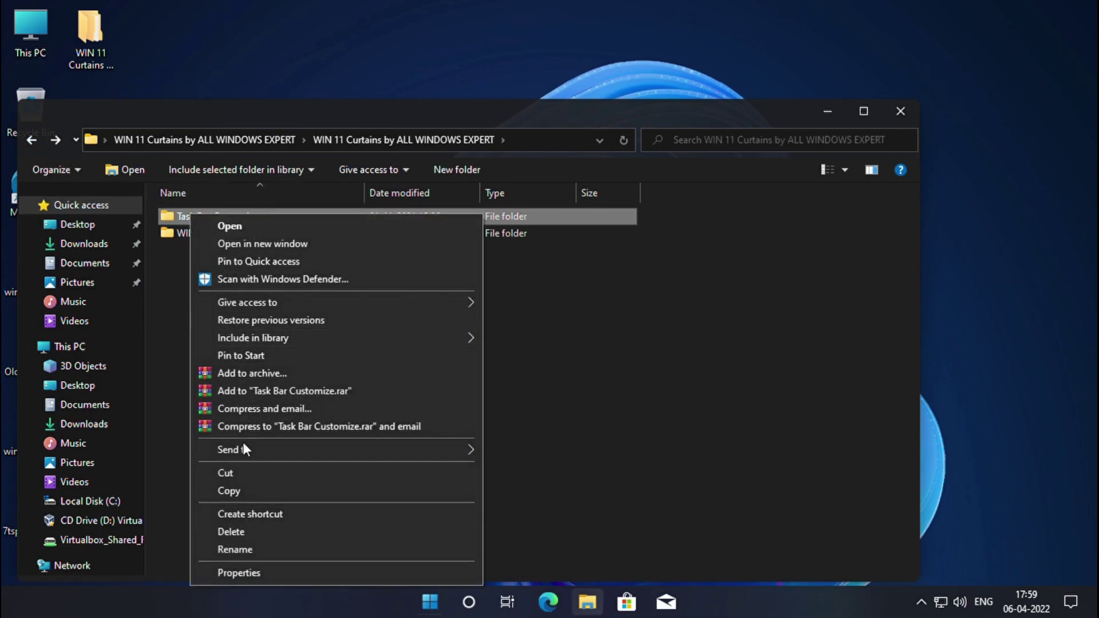
left_click(235, 490)
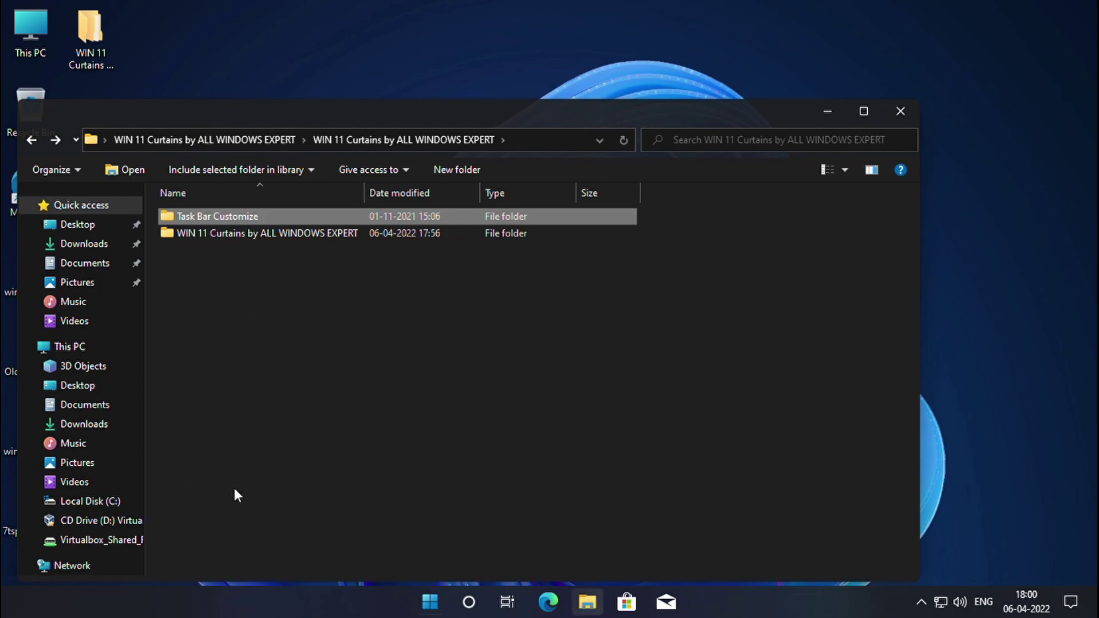
left_click(64, 346)
double_click(242, 389)
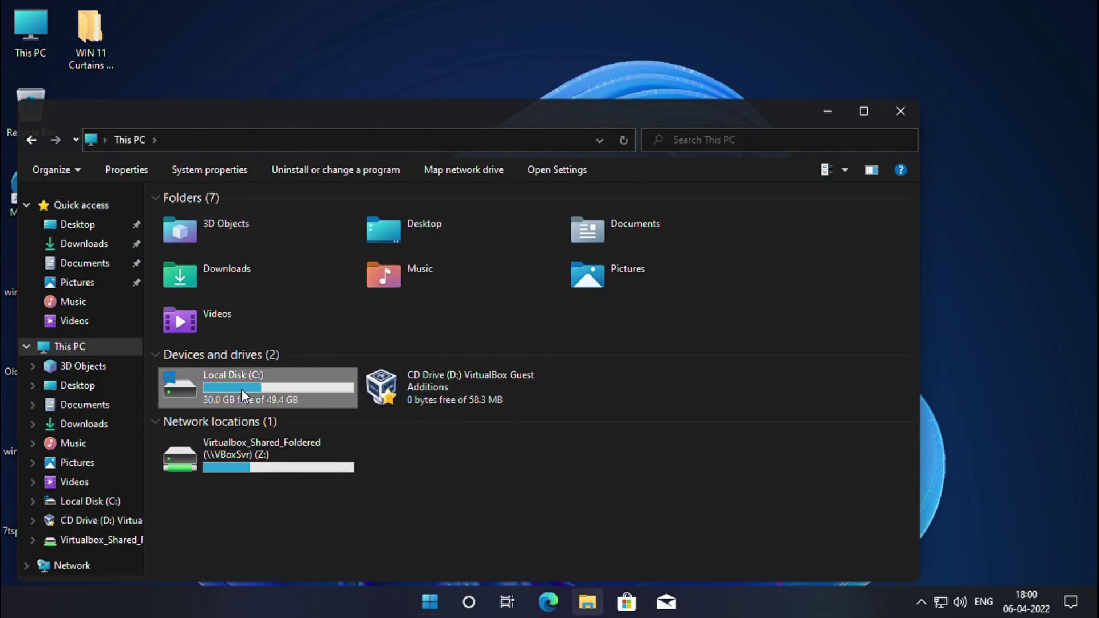
right_click(273, 378)
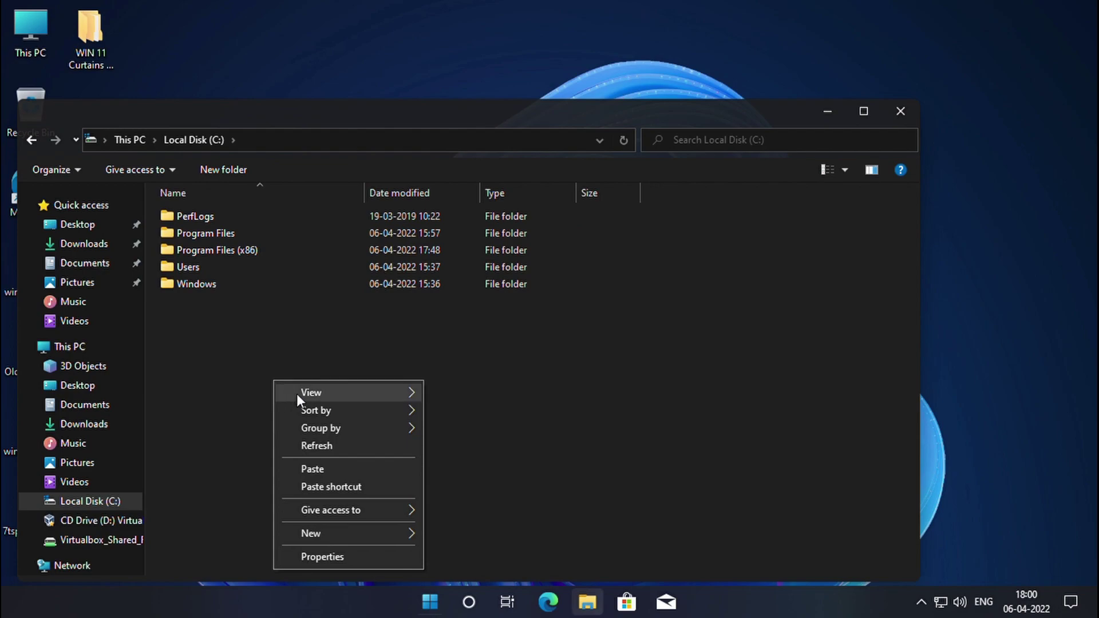
left_click(304, 467)
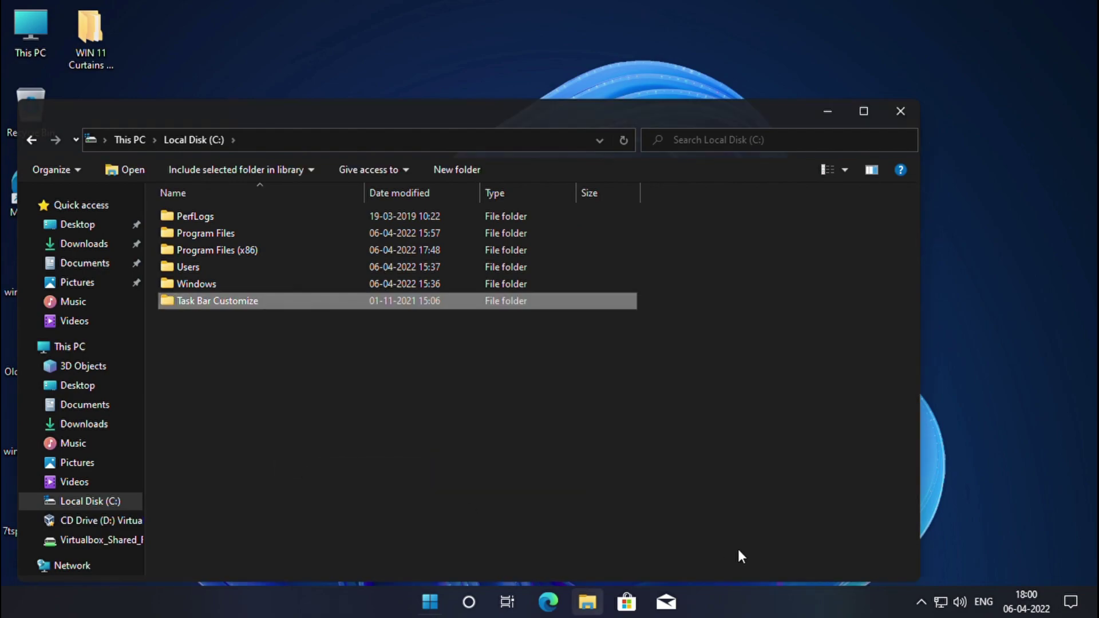
Display the contents of Local Disk (C:) as large icons and maximize the window.
left_click(845, 170)
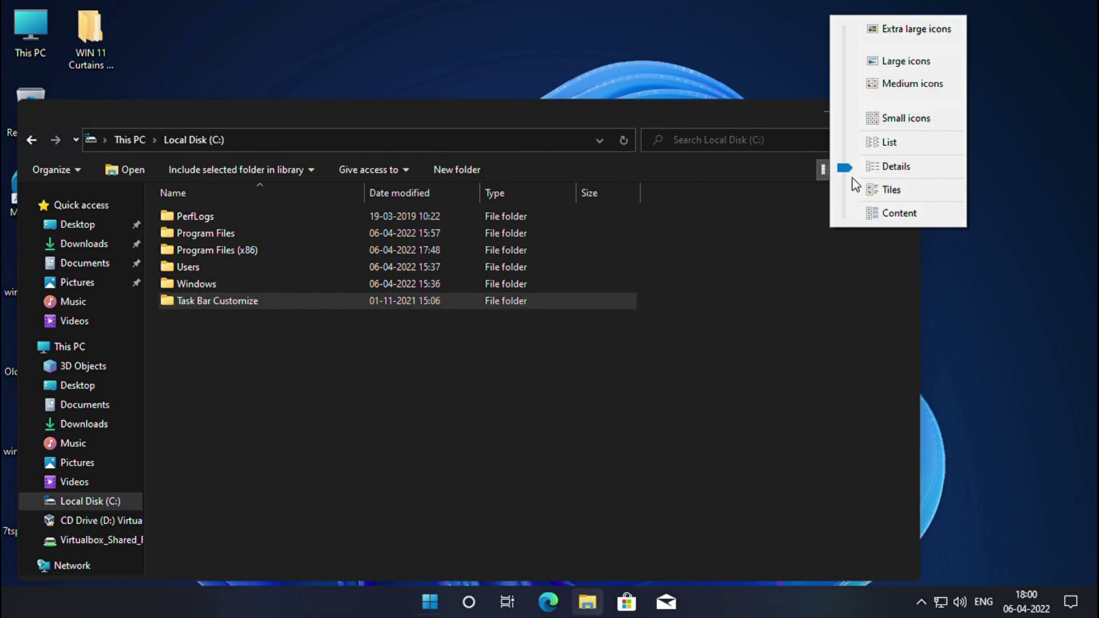
left_click(860, 61)
left_click(865, 112)
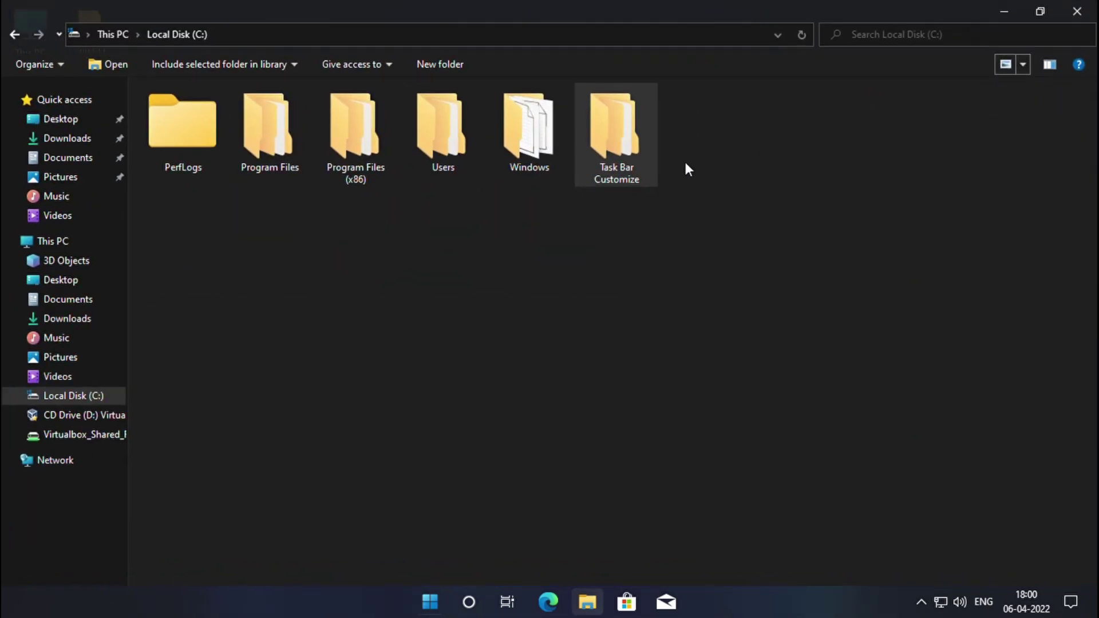
Open the Shortcut folder inside Task Bar Customize on drive C: and display its contents as tiles.
left_click(615, 133)
double_click(615, 133)
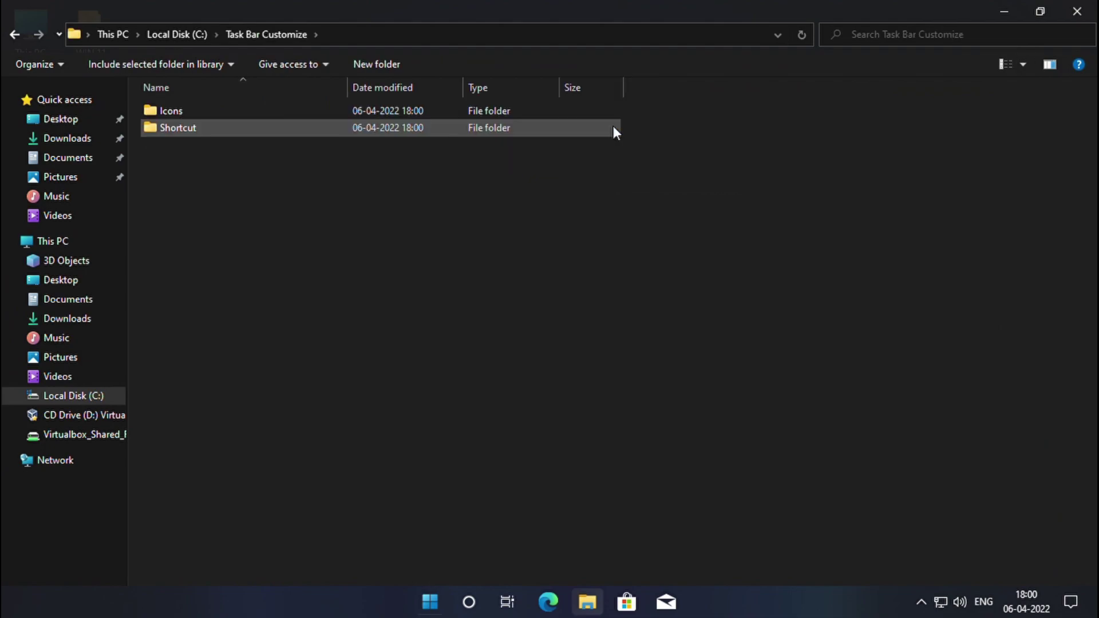
left_click(252, 131)
double_click(251, 128)
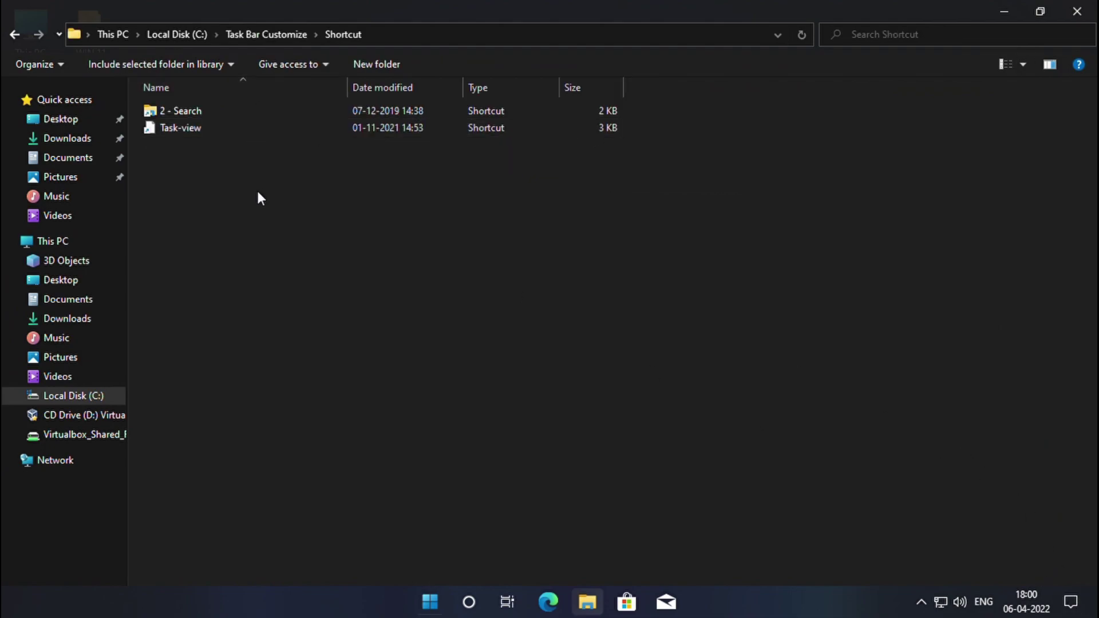
left_click(1002, 58)
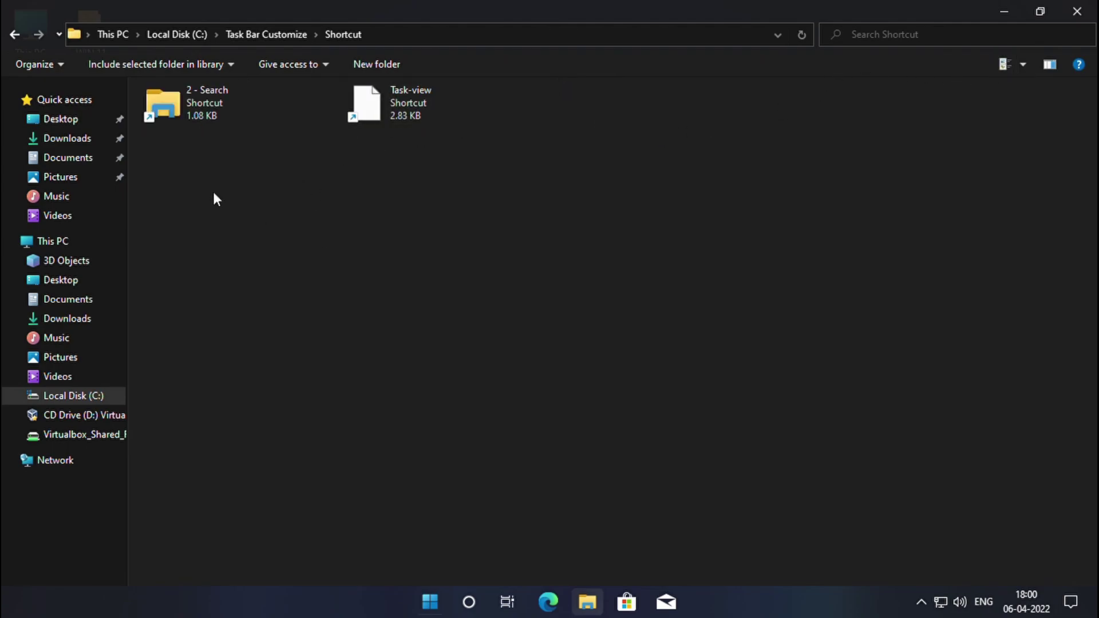
Test the 2 - Search and Task-view shortcuts by launching each one and returning to the Shortcut folder.
double_click(166, 111)
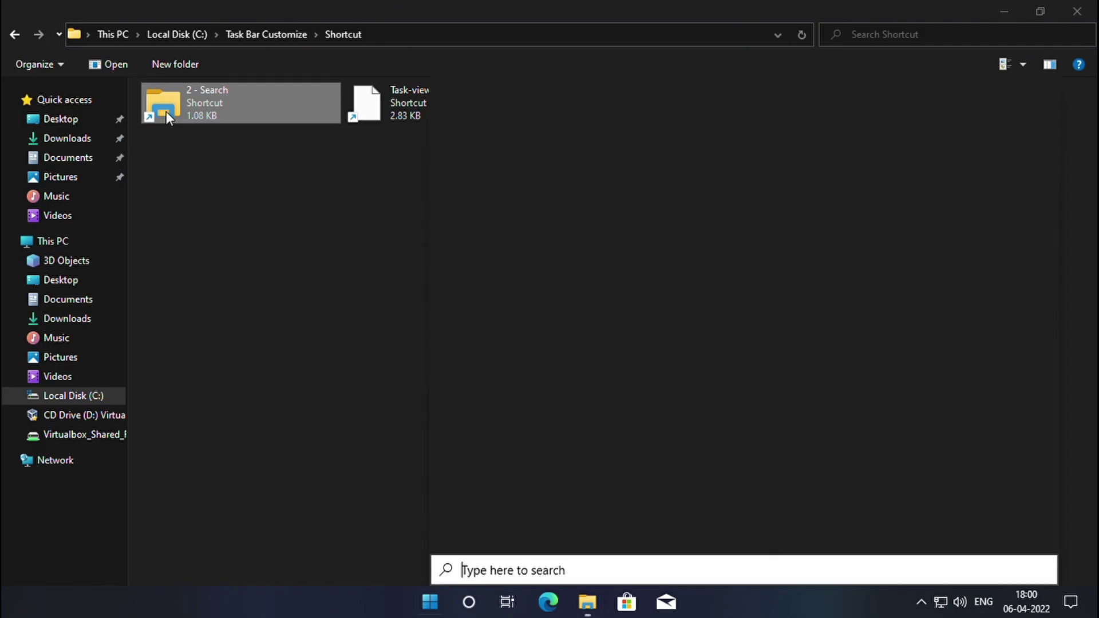
left_click(184, 201)
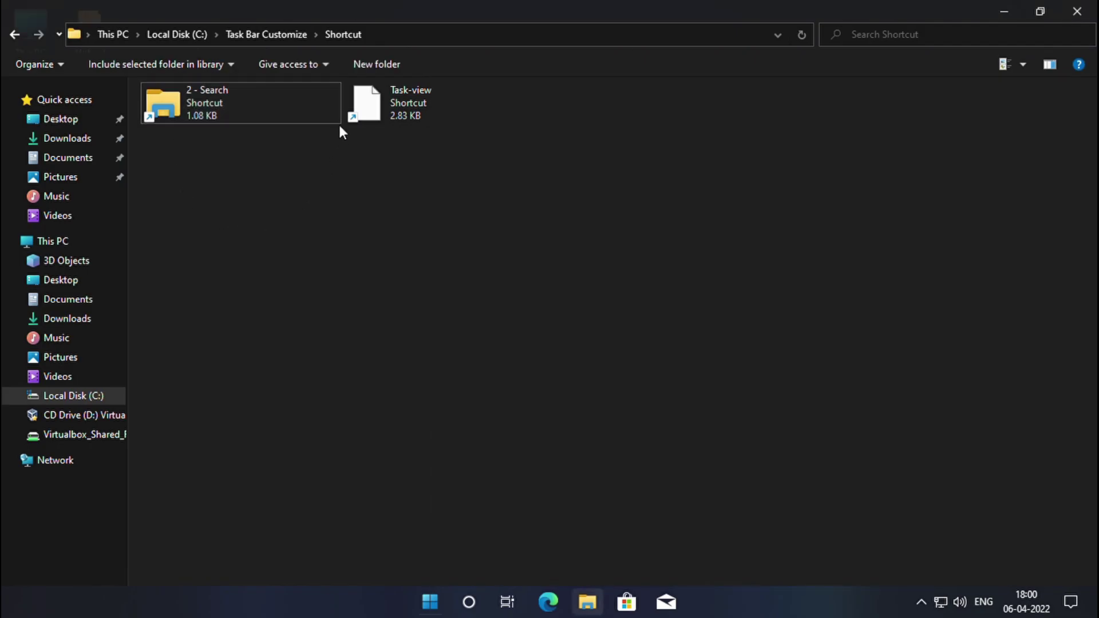
double_click(366, 106)
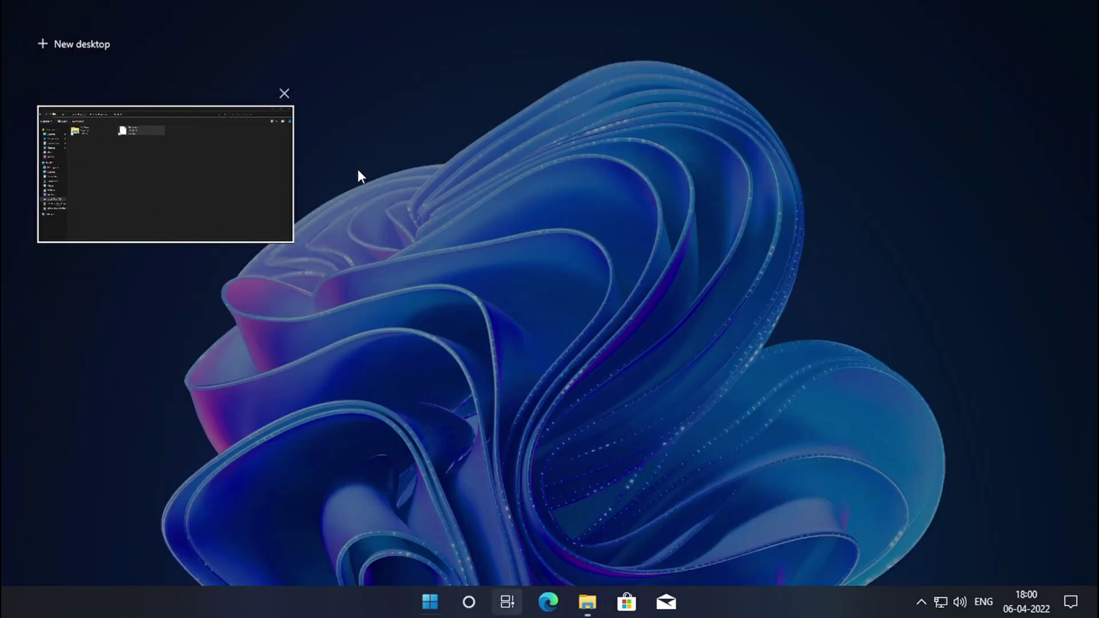
left_click(148, 193)
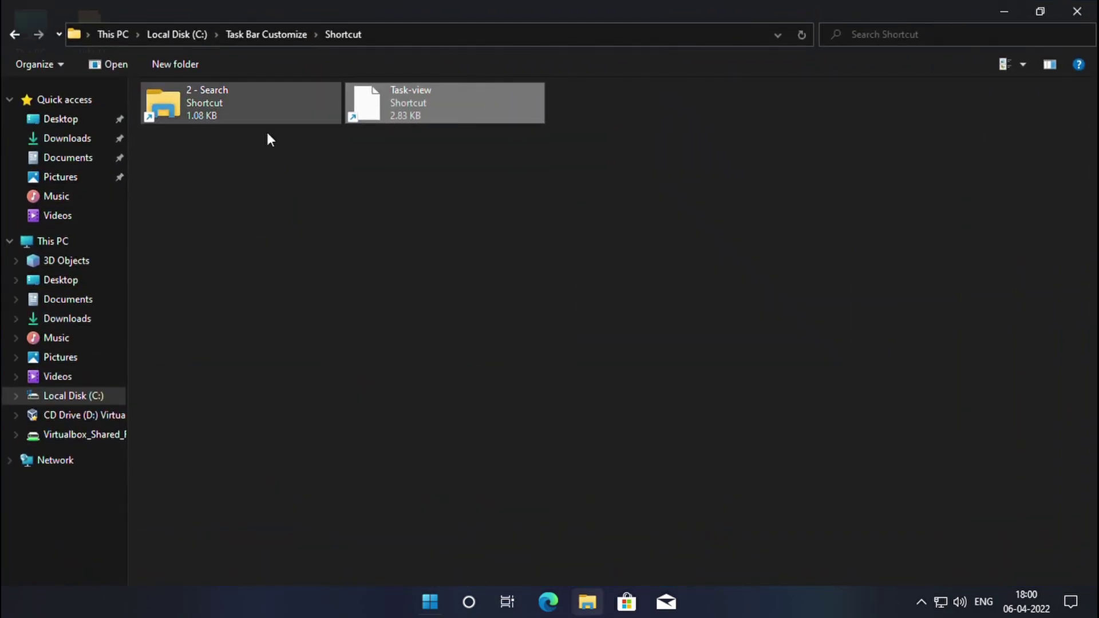
Browse to C:\Task Bar Customize\Icons as the source for a custom icon on the 2 - Search shortcut.
double_click(203, 106)
right_click(208, 109)
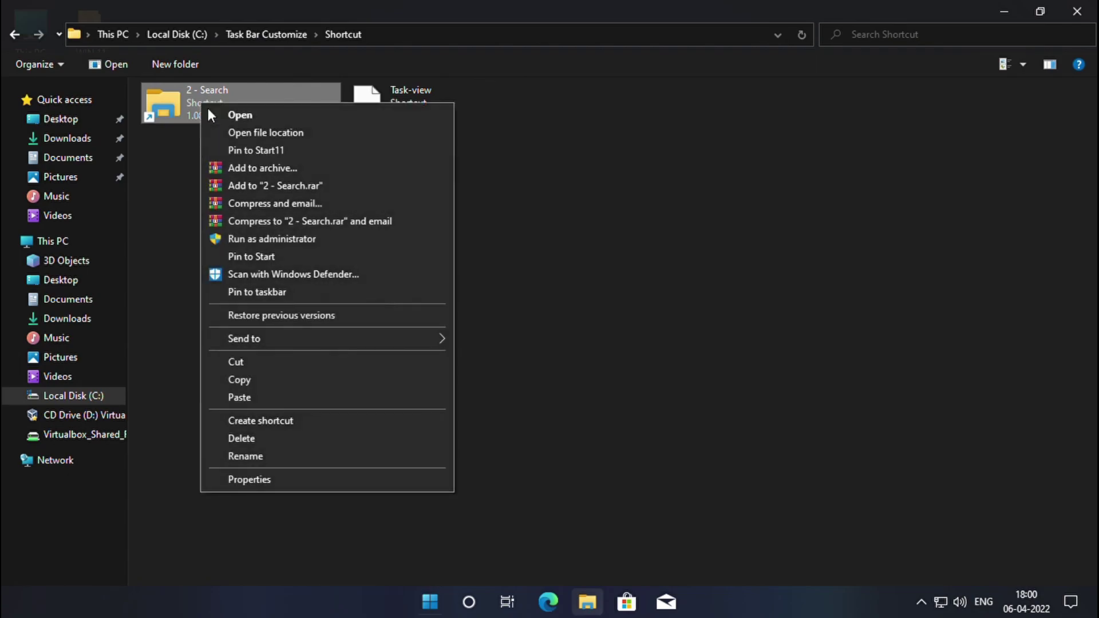
left_click(270, 480)
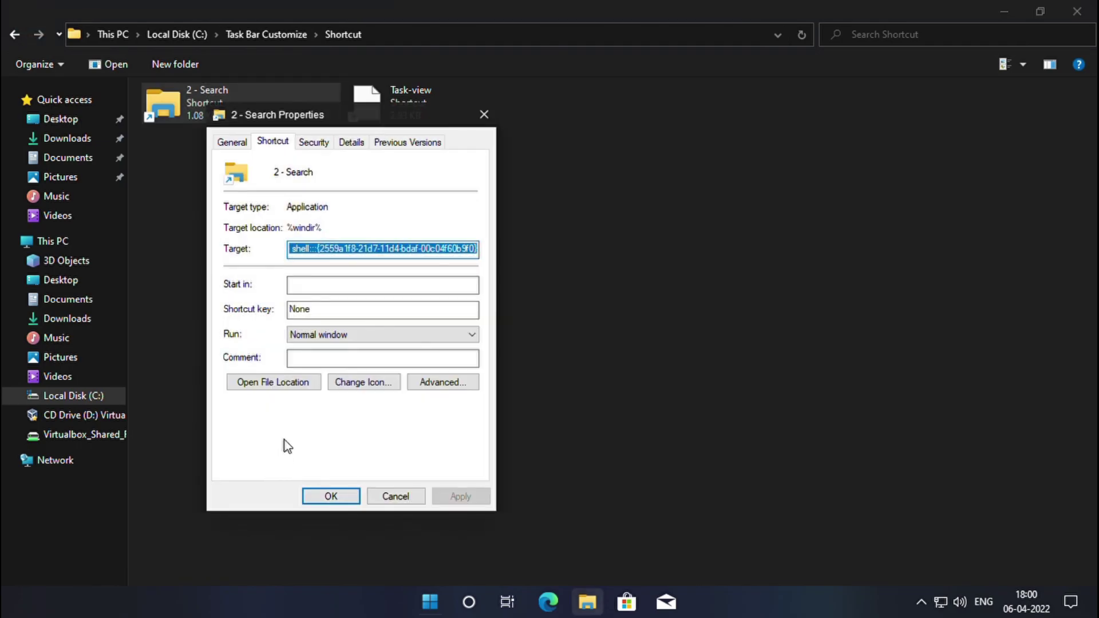
left_click(369, 388)
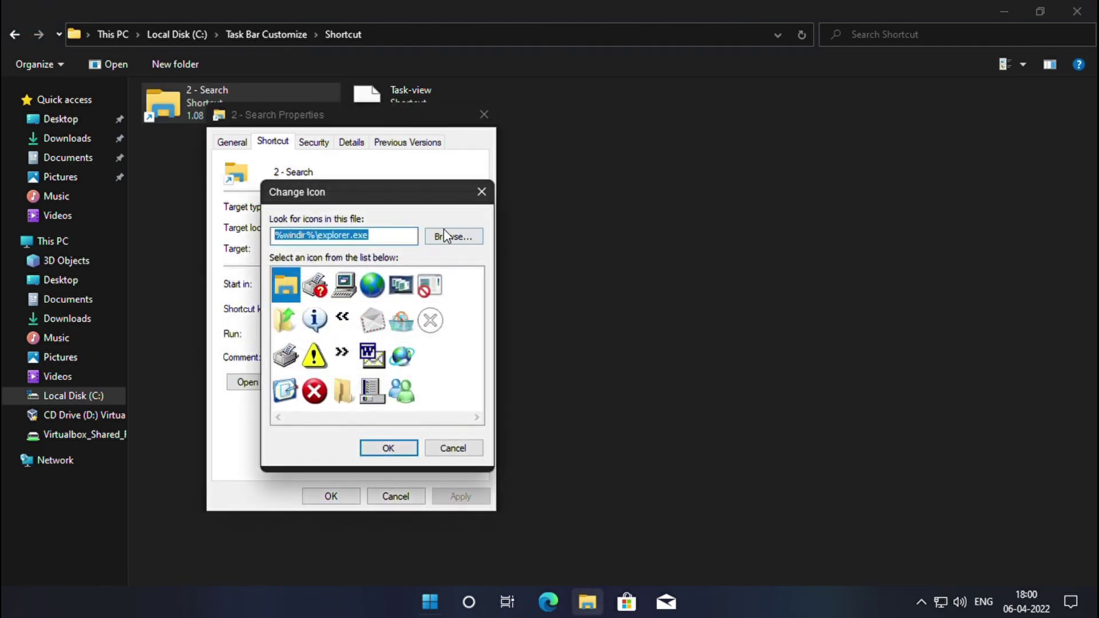
left_click(447, 233)
left_click(331, 427)
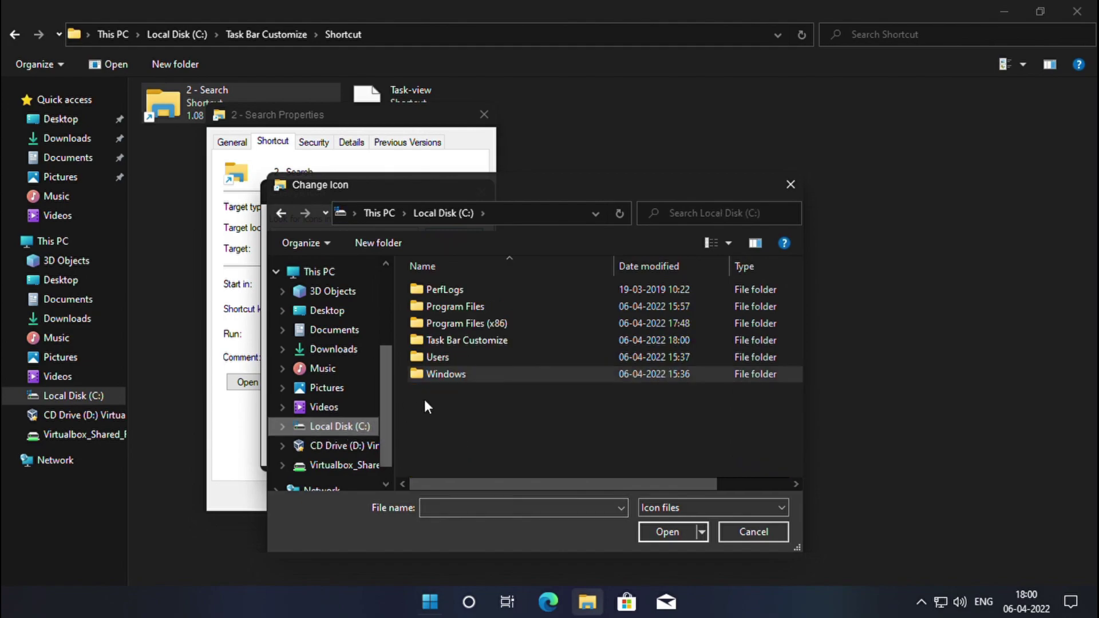
double_click(465, 340)
double_click(449, 289)
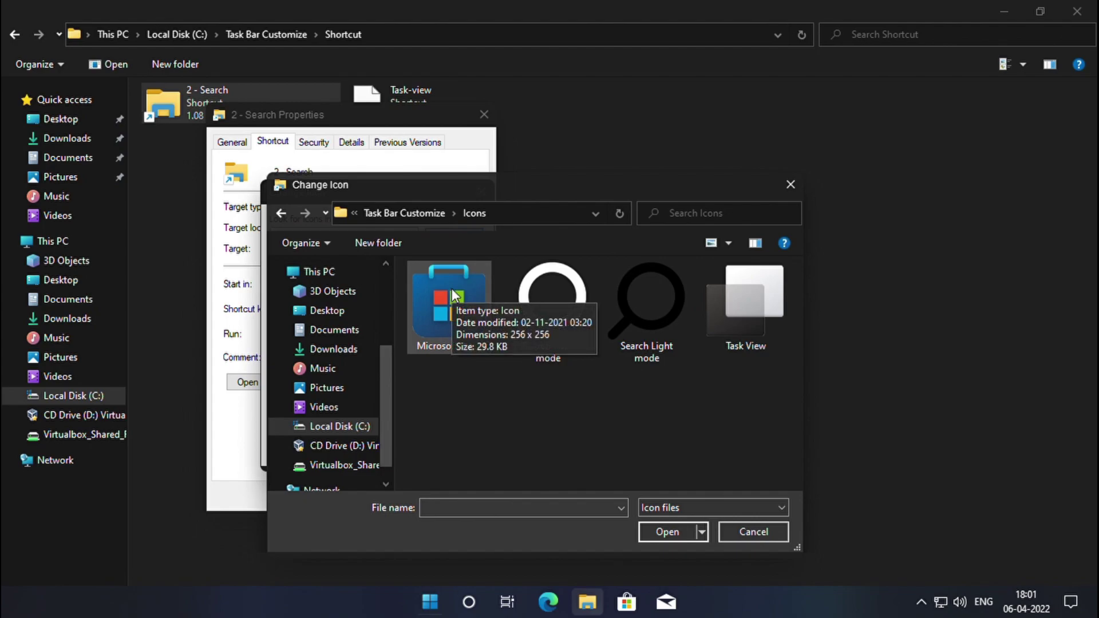
Apply the Search Dark mode icon to the 2 - Search shortcut and pin the shortcut to the taskbar.
left_click(556, 295)
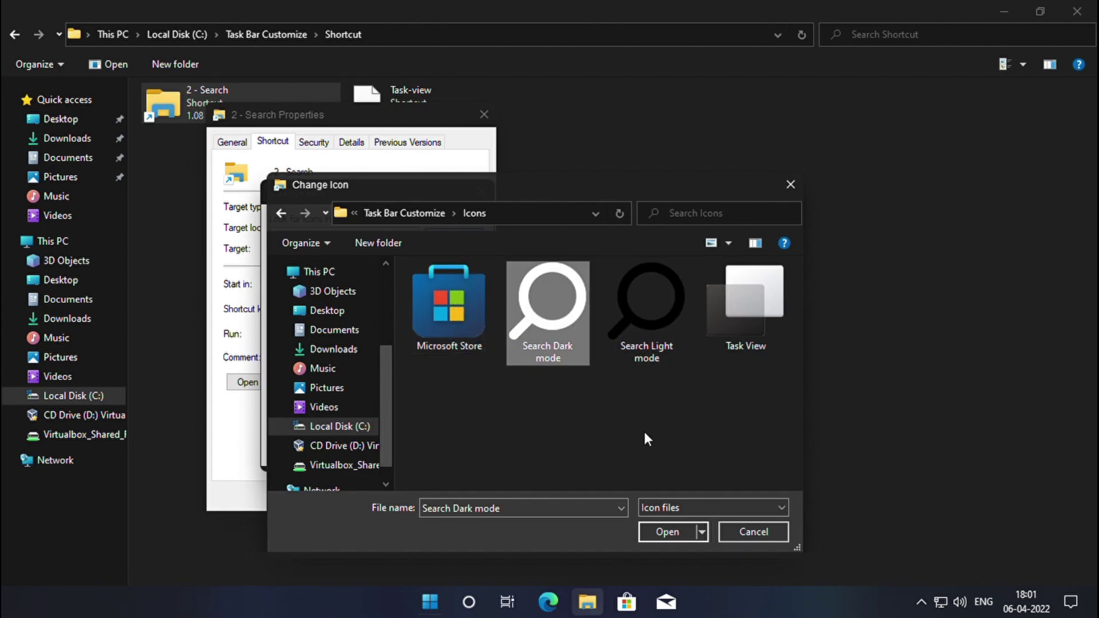
left_click(659, 530)
left_click(388, 448)
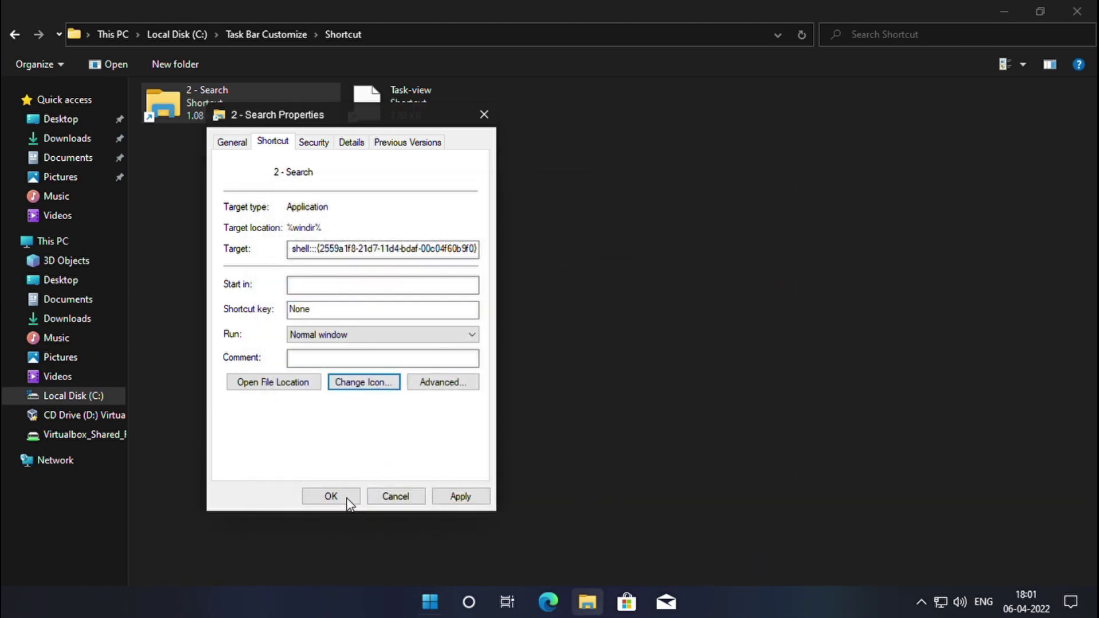
left_click(342, 499)
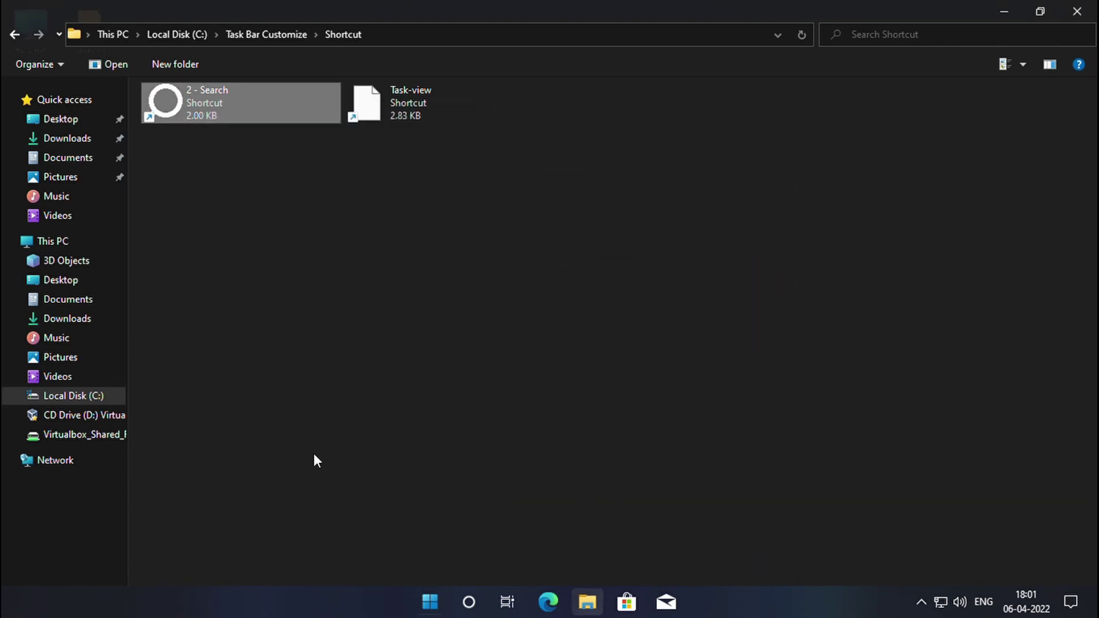
left_click_drag(181, 127, 717, 602)
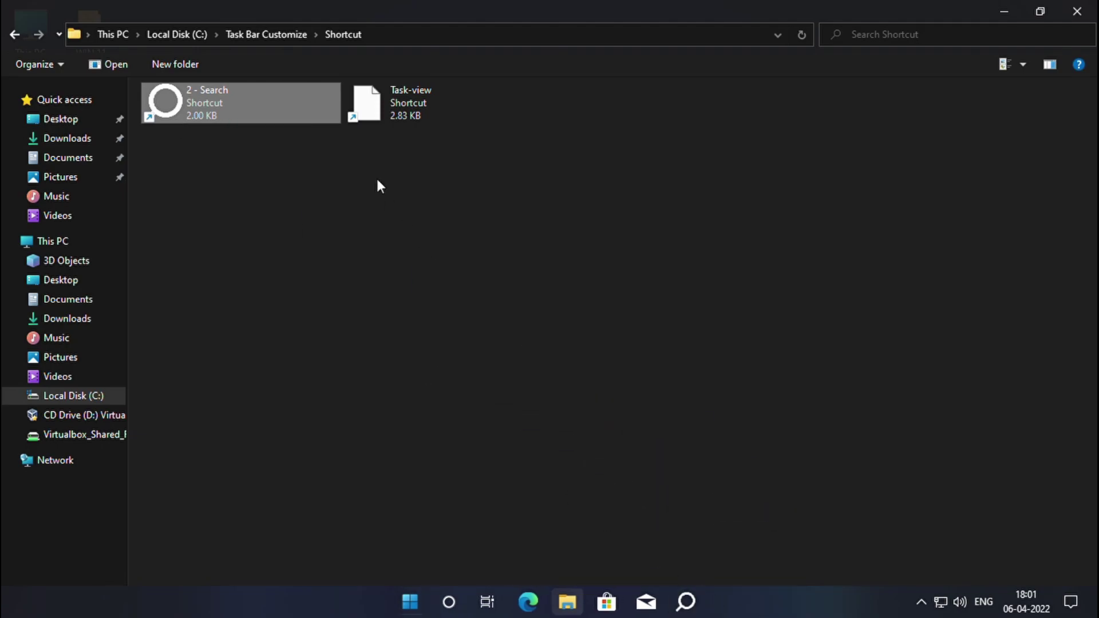
Change the Task-view shortcut's icon to Task View from the Icons folder and pin the shortcut to the taskbar.
left_click(366, 118)
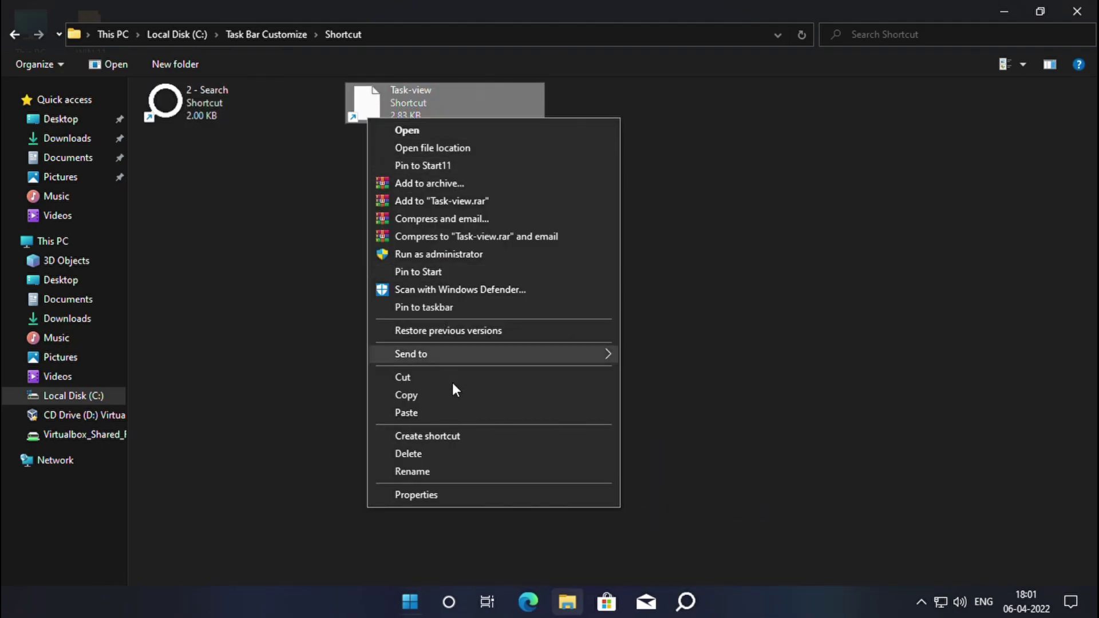
left_click(435, 494)
left_click(526, 401)
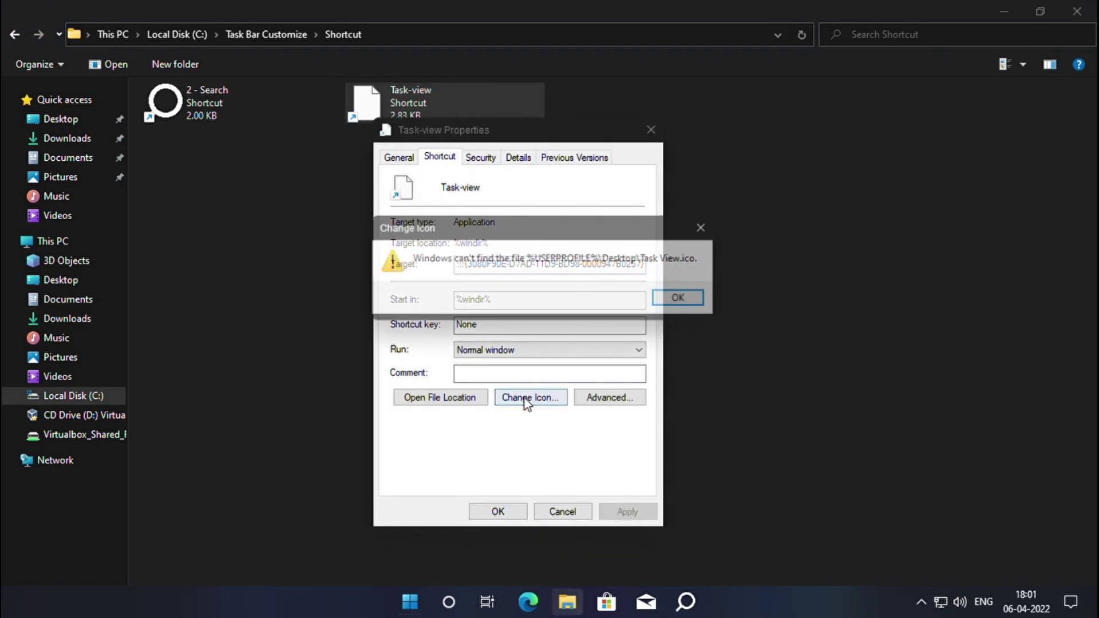
left_click(678, 297)
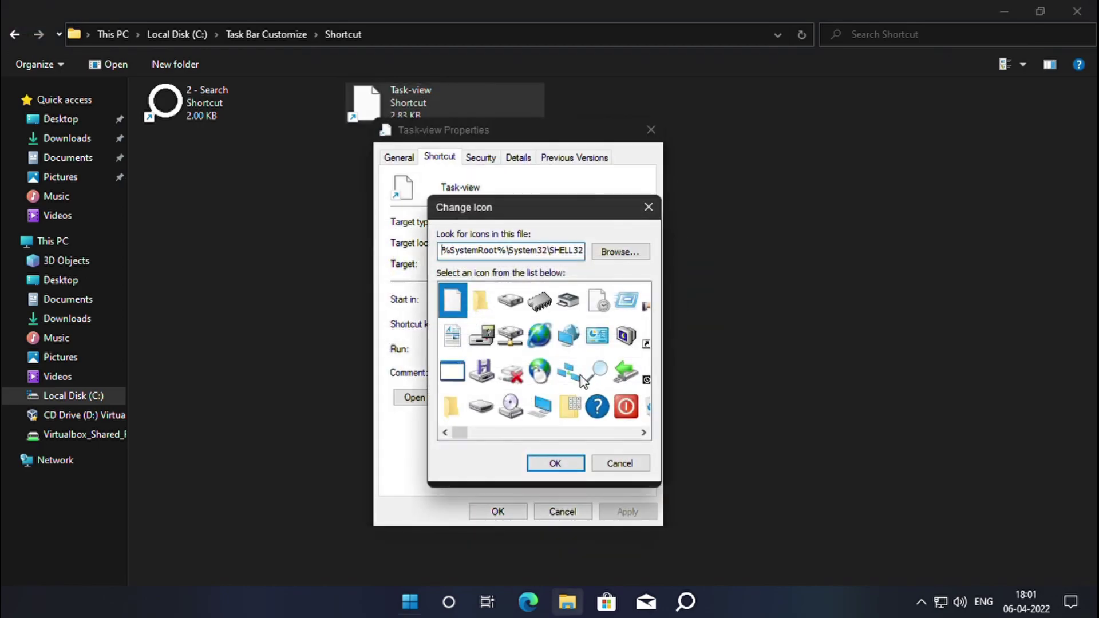
left_click(621, 253)
left_click(899, 307)
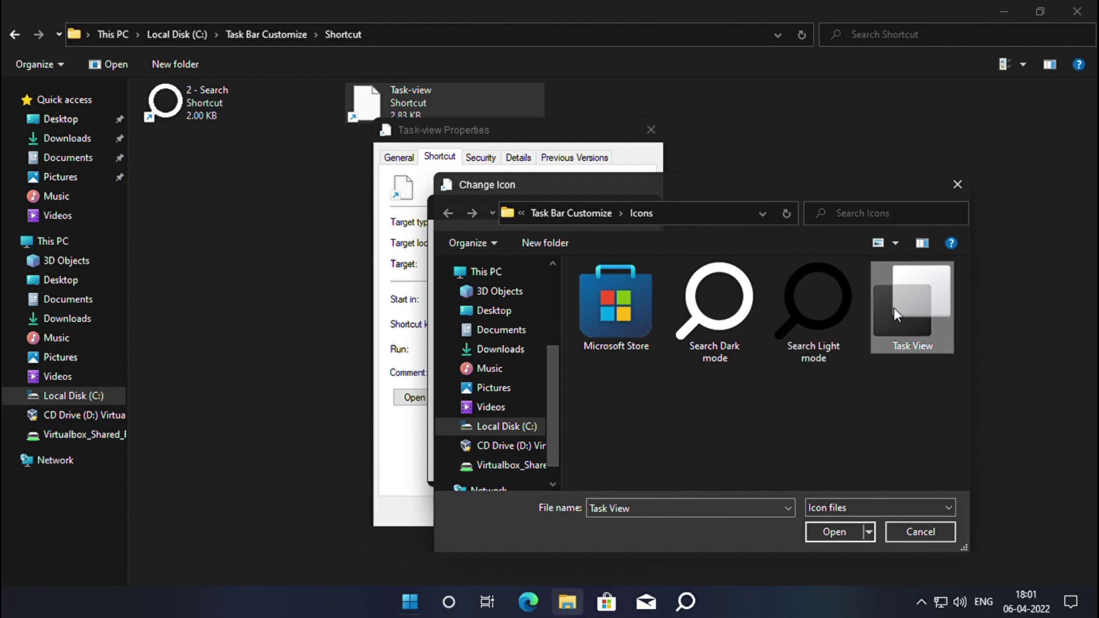
left_click(827, 534)
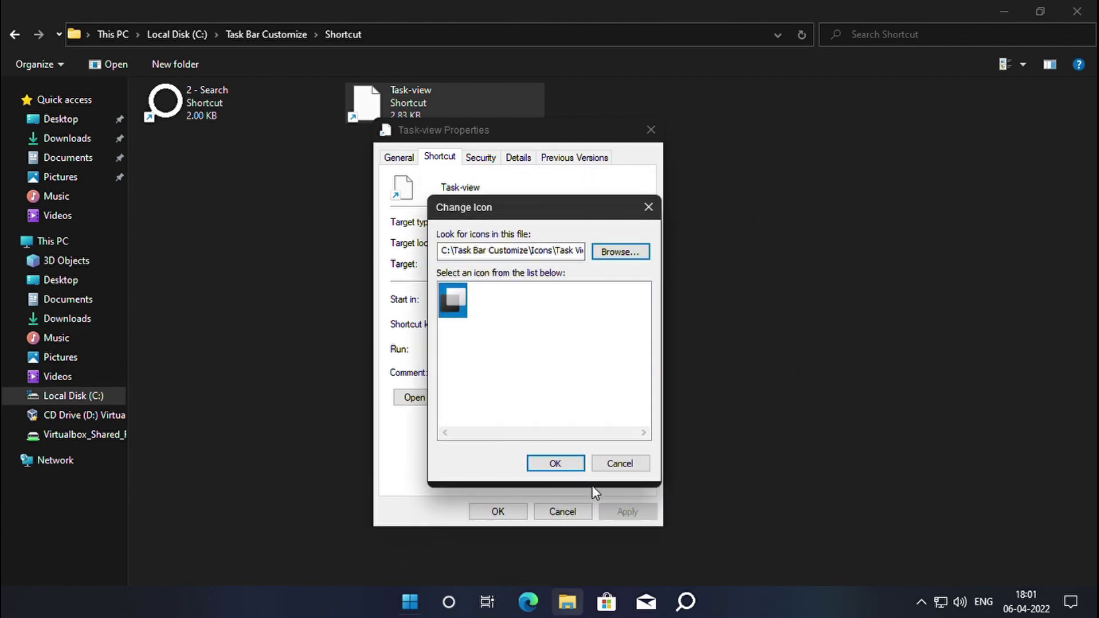
left_click(552, 464)
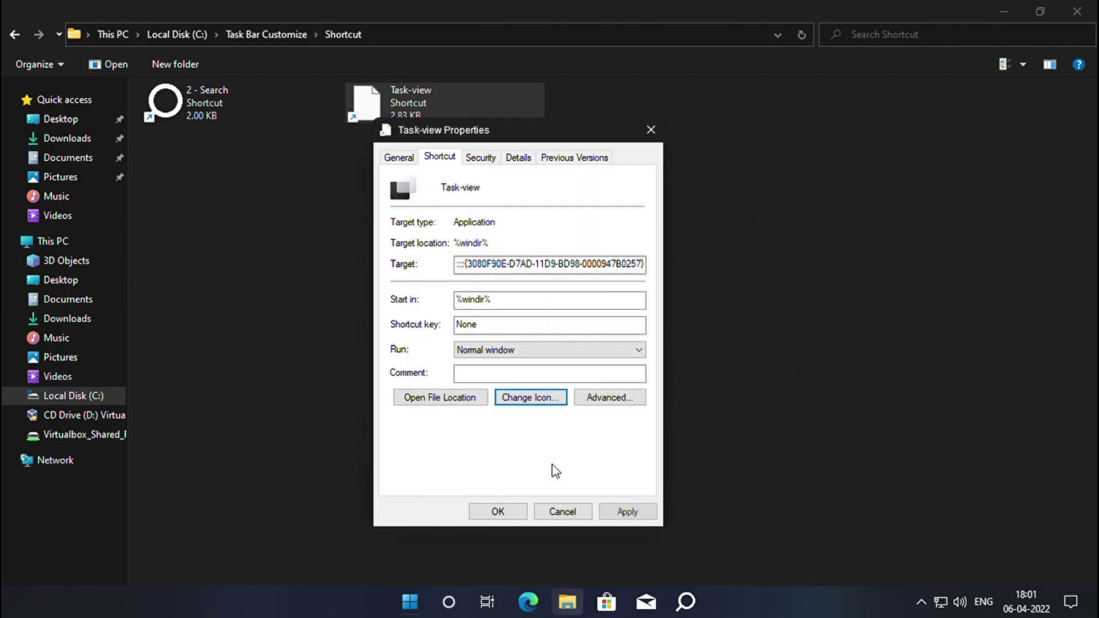
left_click(498, 511)
left_click_drag(413, 106, 730, 606)
Hide the built-in Task View and Cortana taskbar buttons and place the pinned Search and Task-view shortcuts directly after Start.
right_click(836, 602)
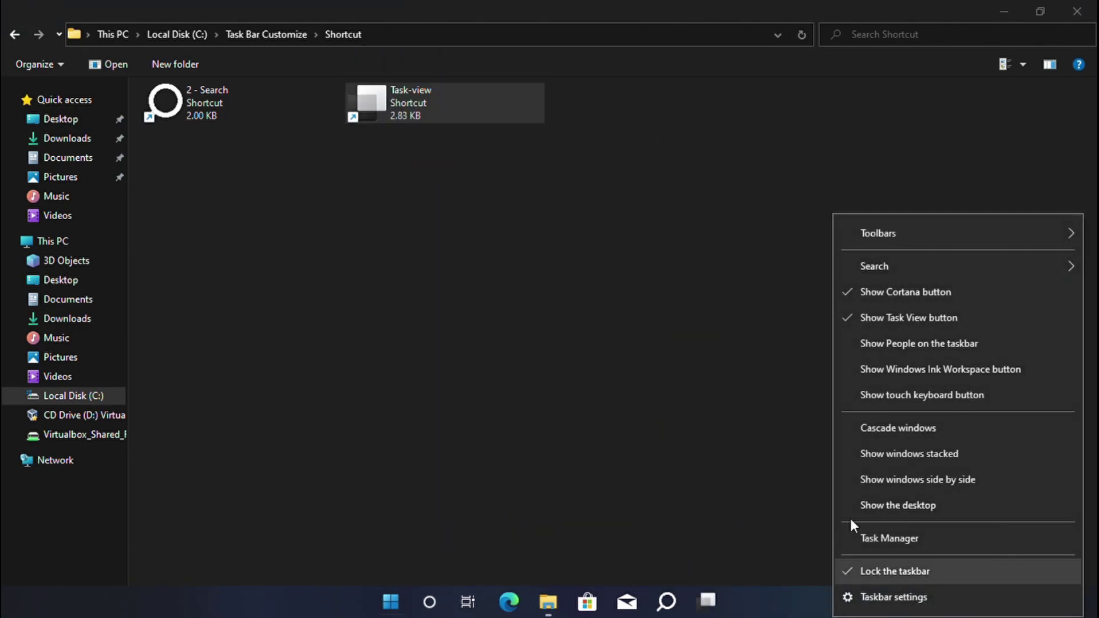
left_click(864, 318)
right_click(839, 601)
left_click(858, 297)
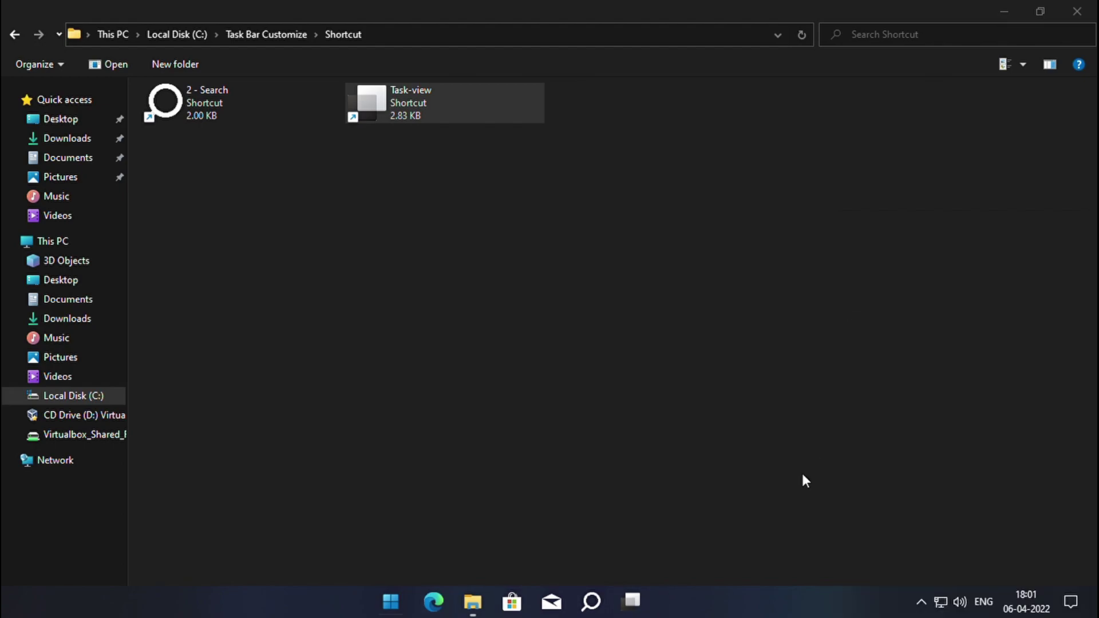
left_click_drag(591, 601, 433, 601)
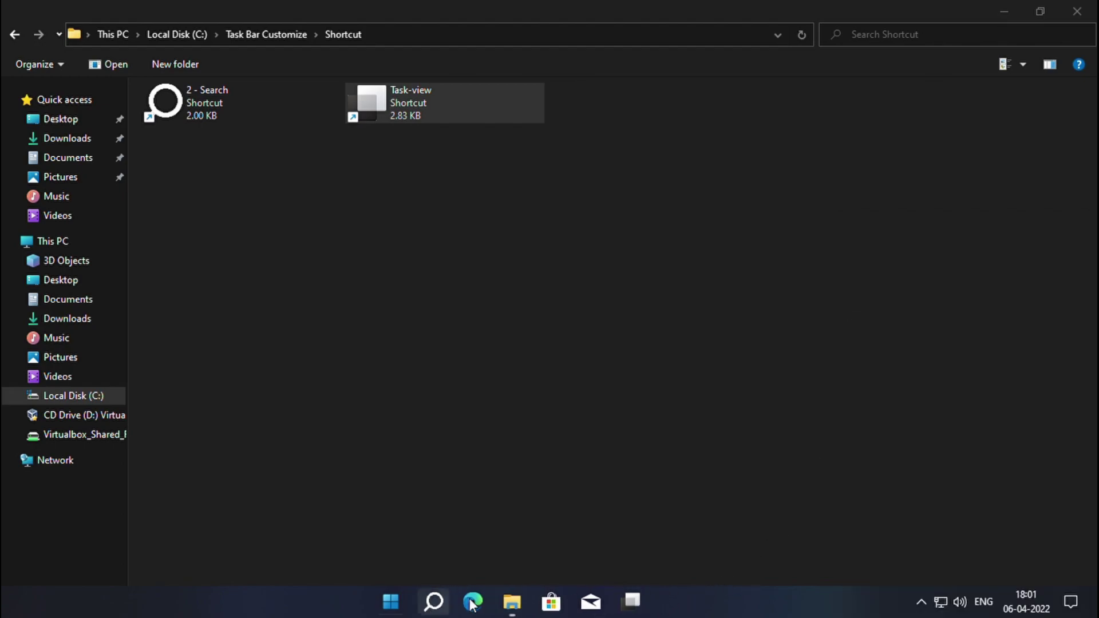
left_click_drag(631, 601, 475, 601)
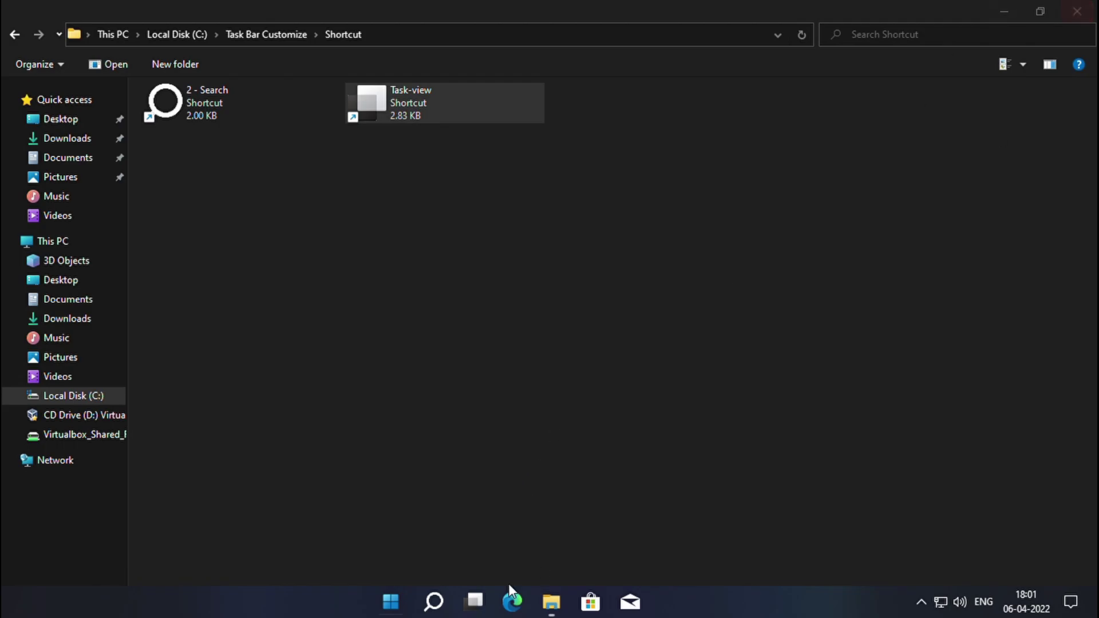
Test the pinned Task-view and Search shortcuts by opening and closing each one from the taskbar.
left_click(475, 601)
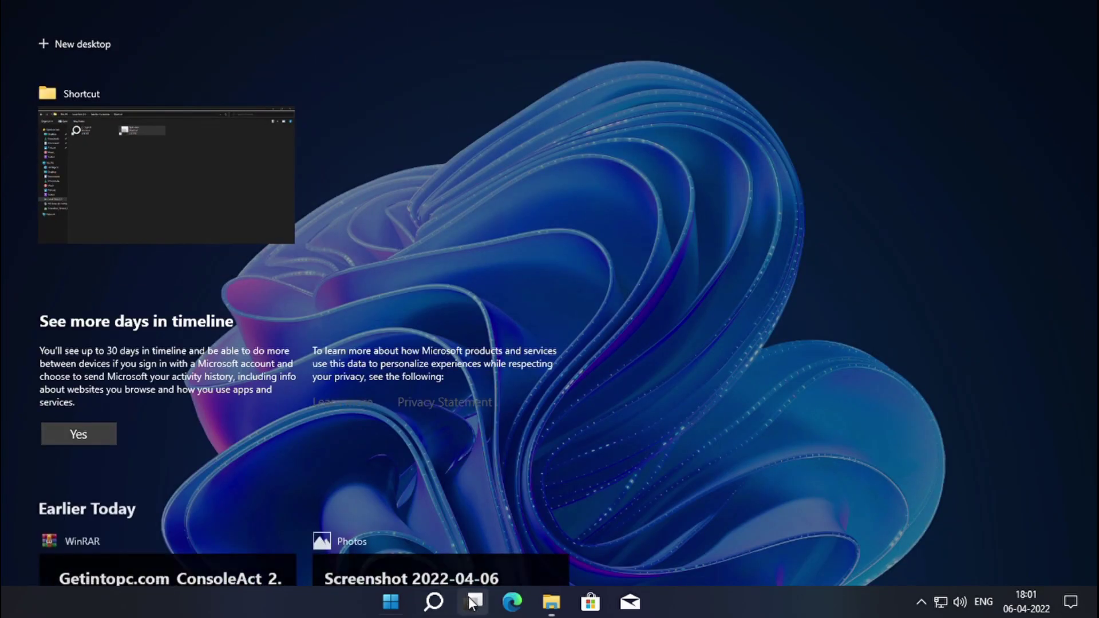
left_click(465, 606)
left_click(465, 605)
left_click(434, 601)
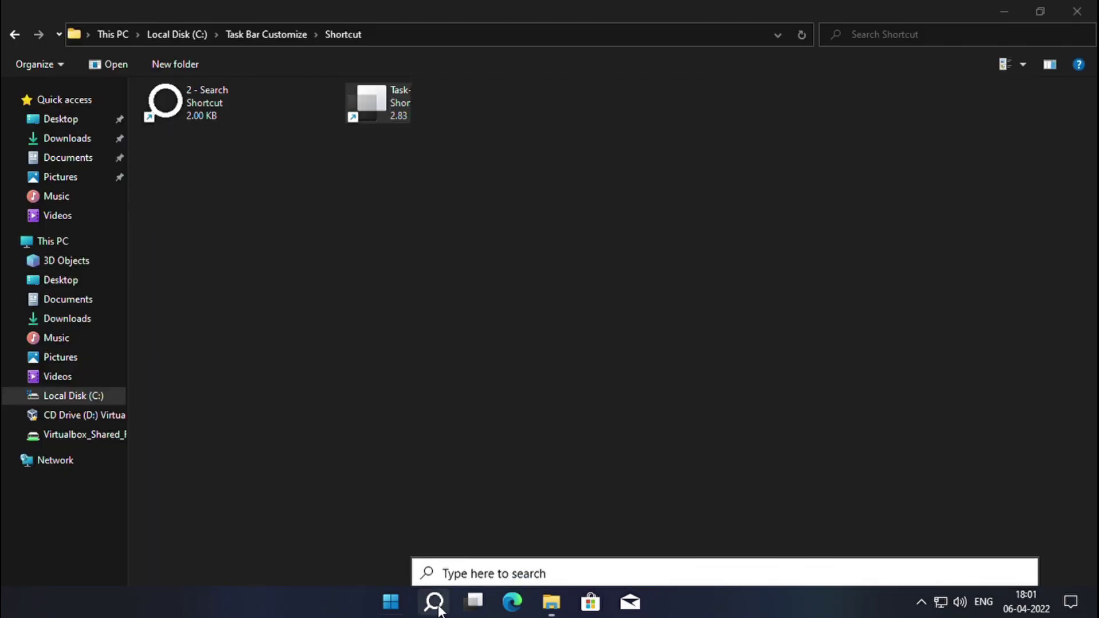
left_click(436, 607)
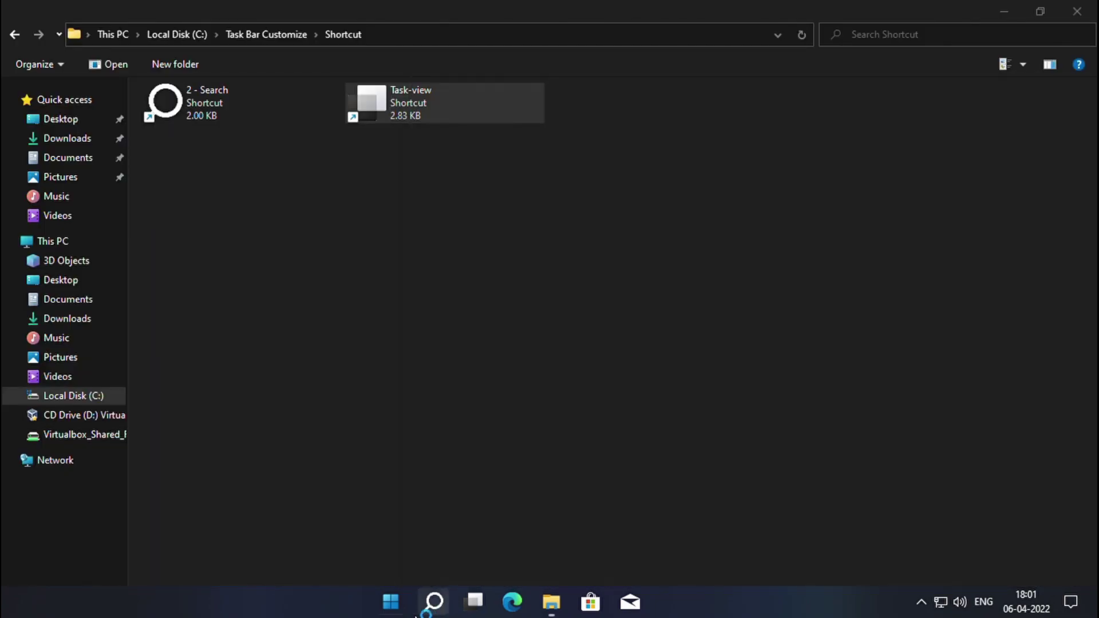
Search the Start menu for "edge" and close the menu without launching anything.
left_click(389, 603)
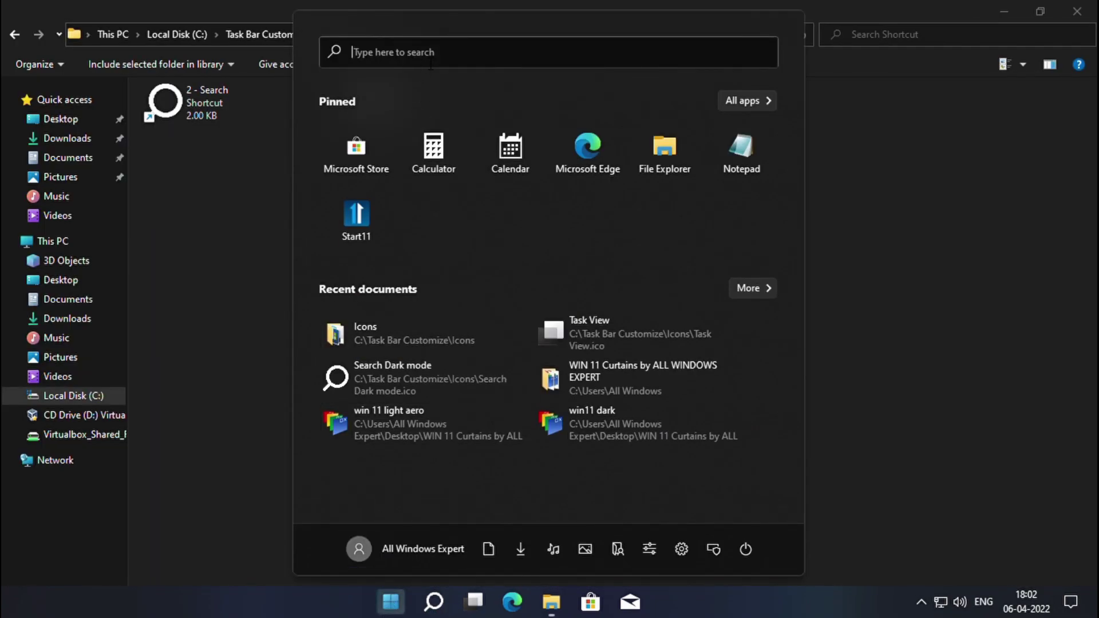
type("ed")
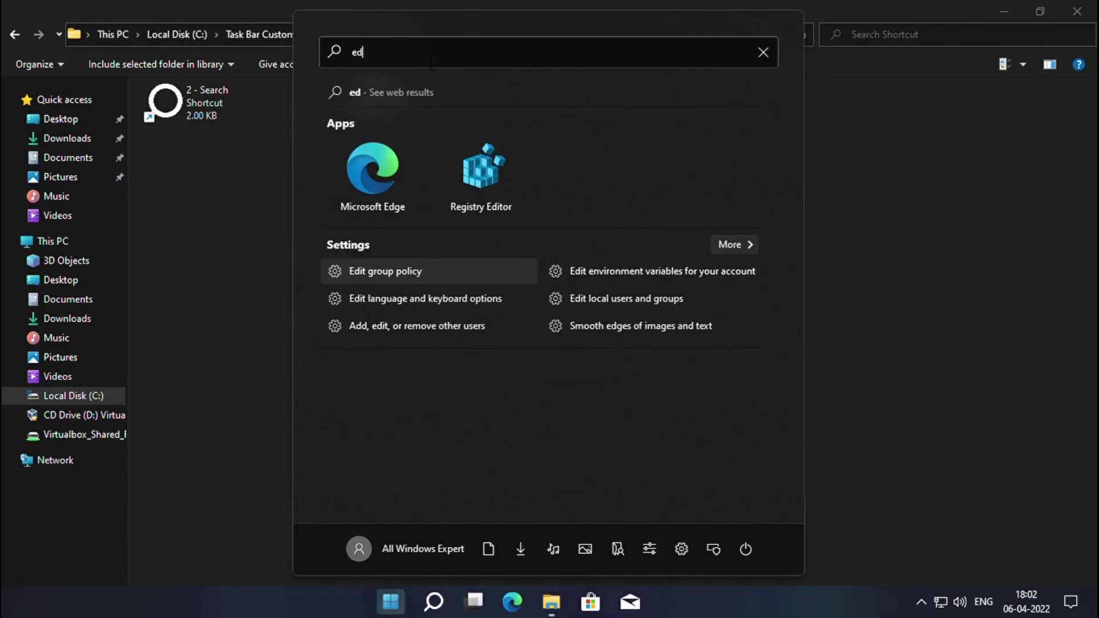
type("ge")
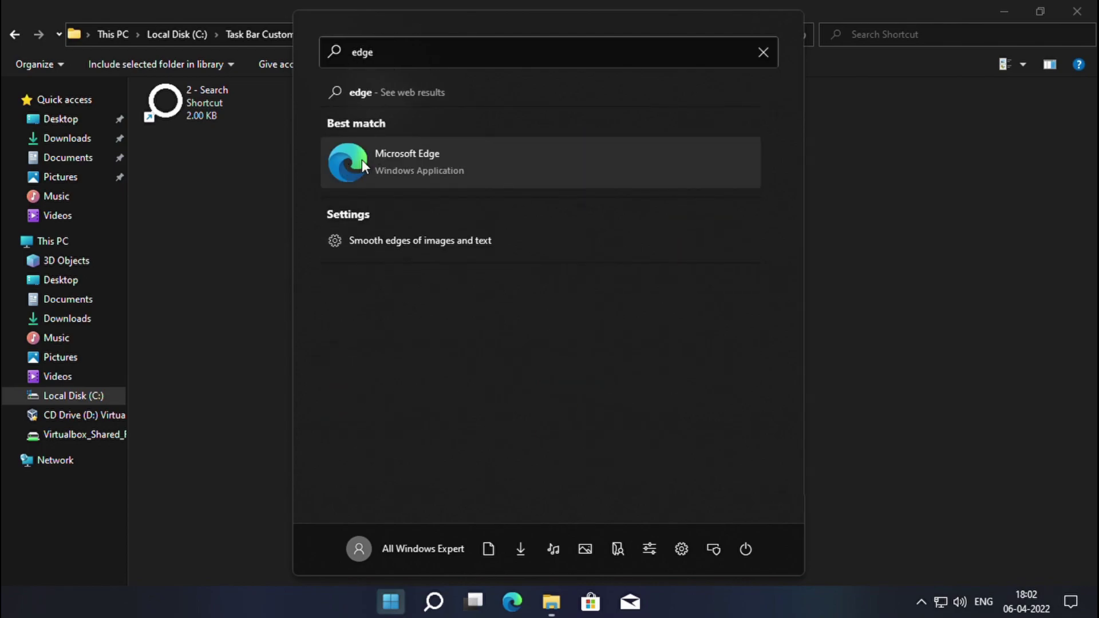
key("Escape")
key("Escape")
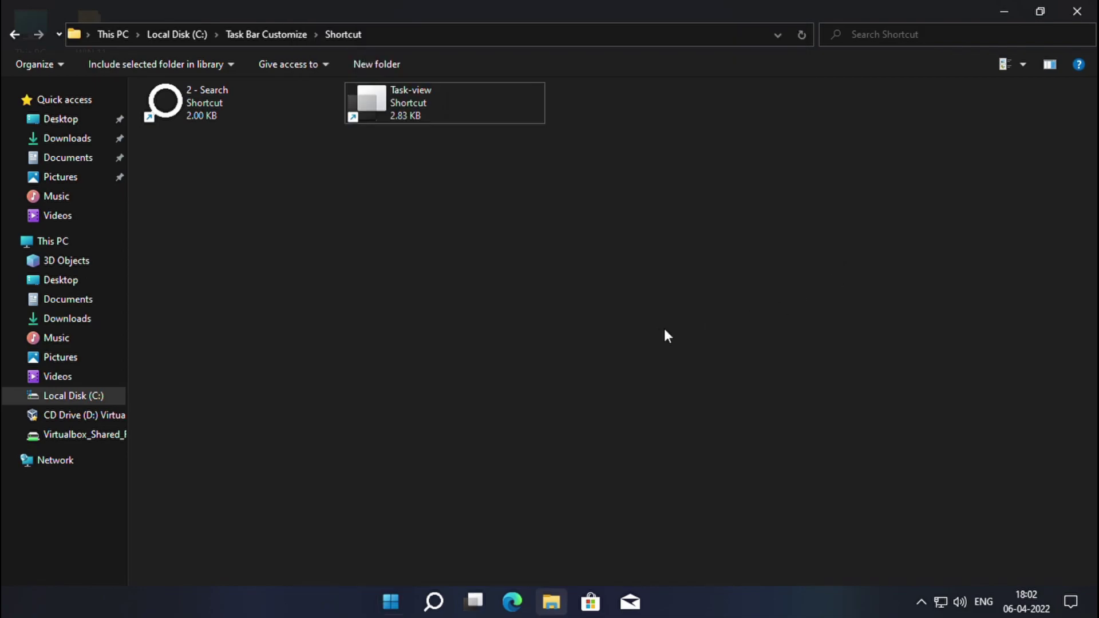